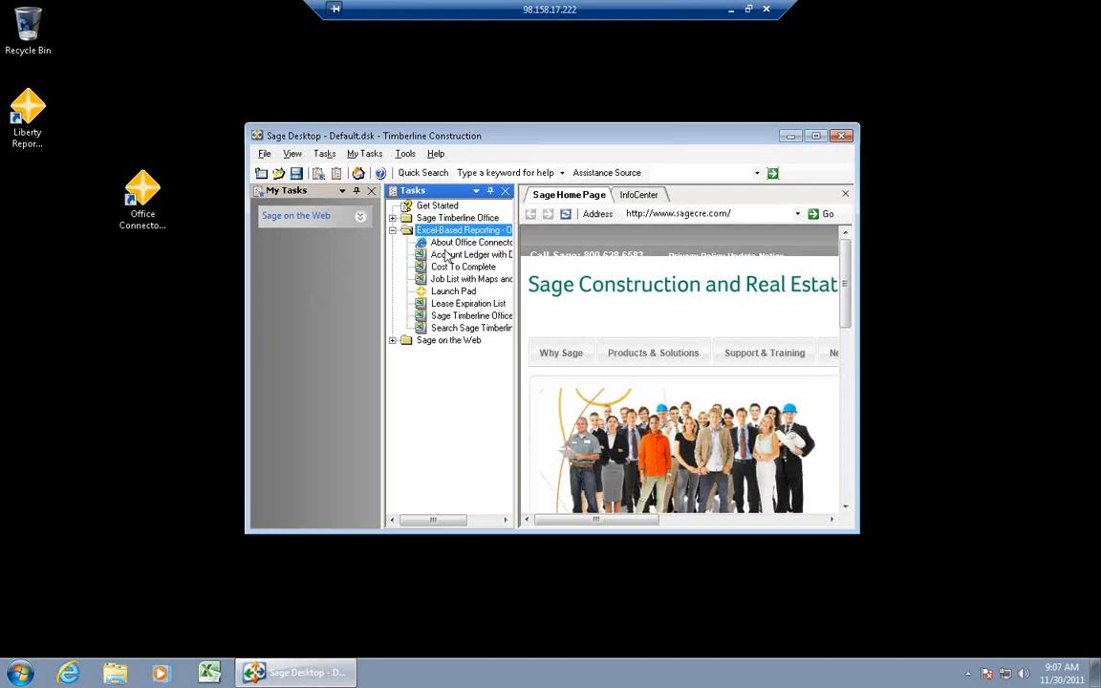
- Open the Cost To Complete.xlt starter report from the Office Connector Launch Pad and display Excel's add-in commands
{"action": "left_click", "coordinate": [790, 140]}
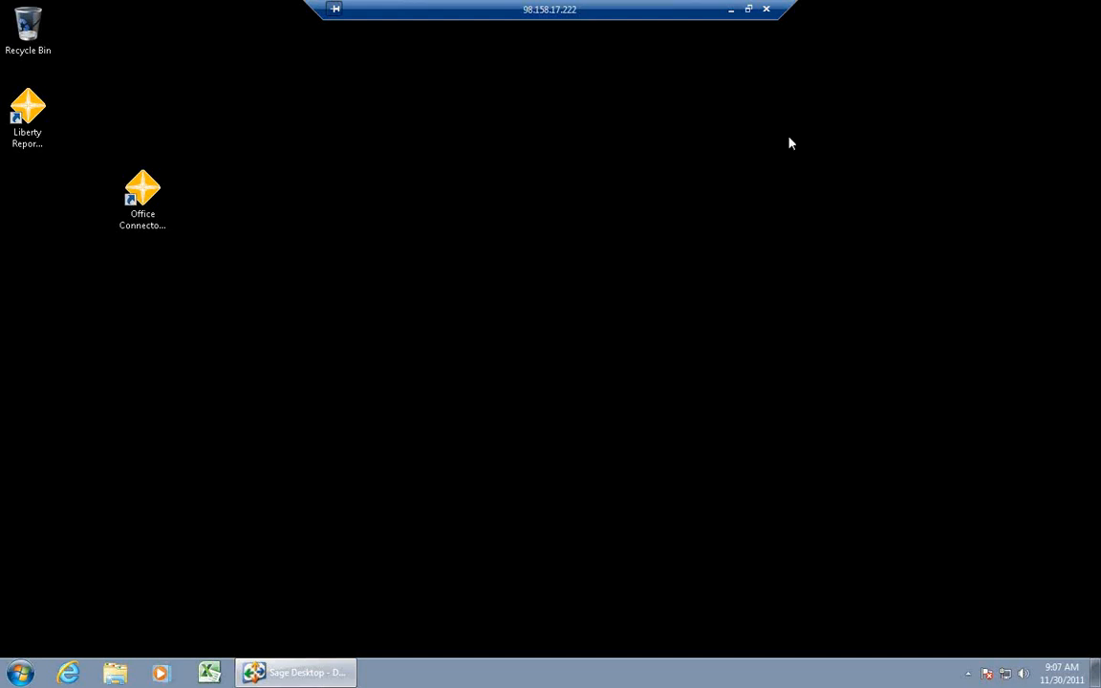
{"action": "double_click", "coordinate": [143, 196]}
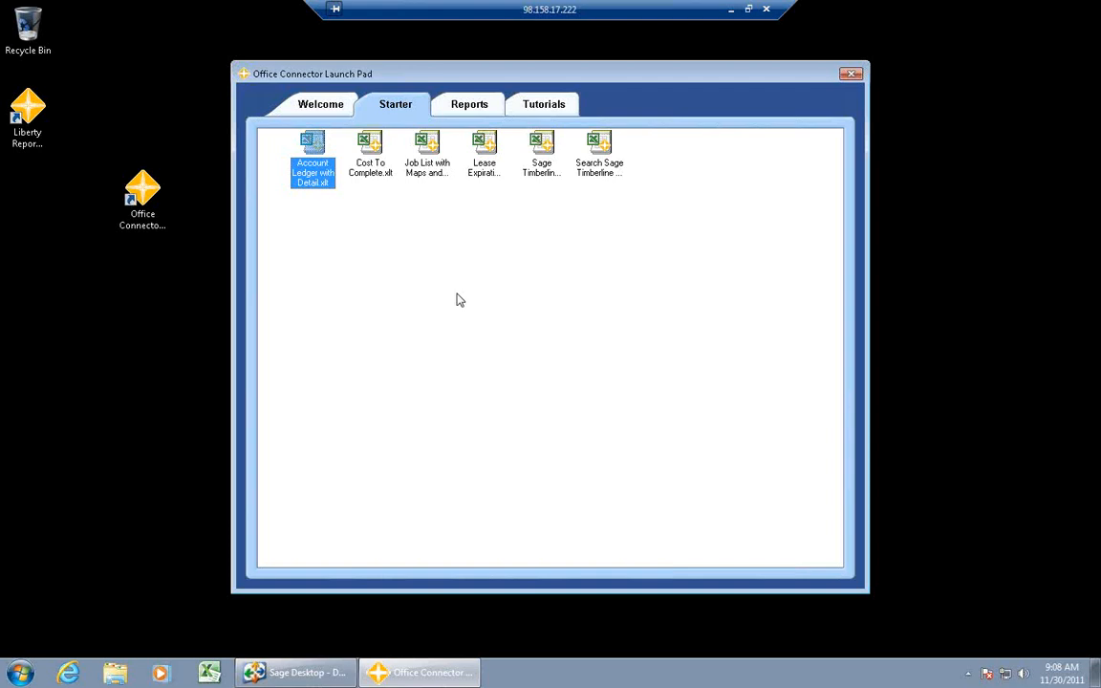
{"action": "left_click", "coordinate": [365, 175]}
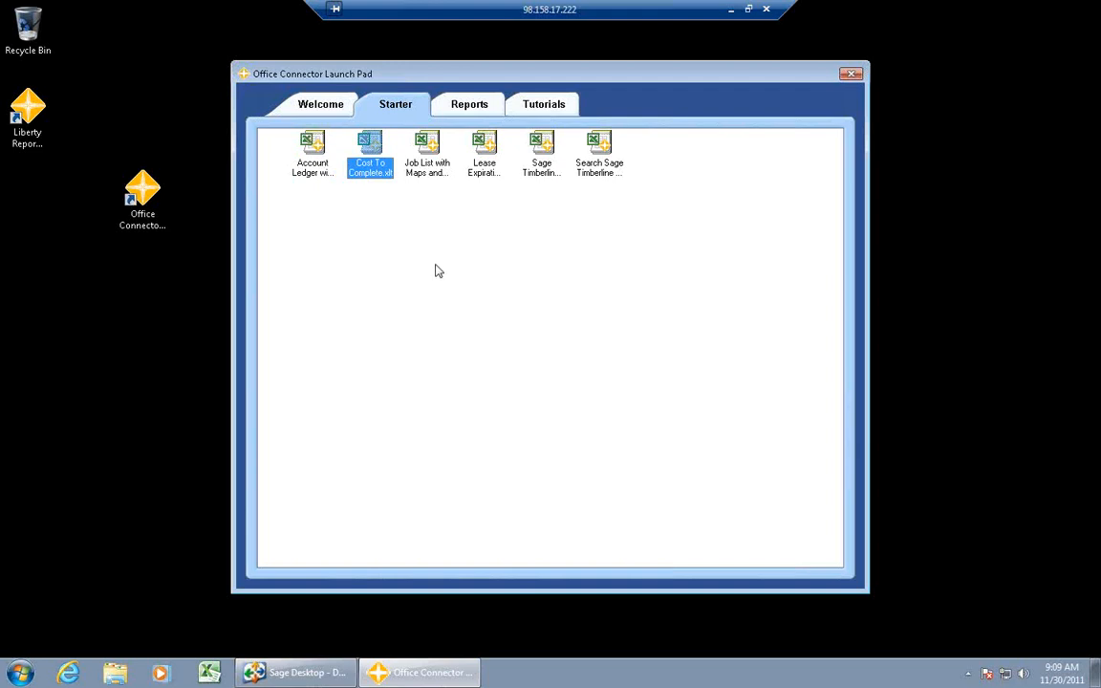
{"action": "double_click", "coordinate": [374, 155]}
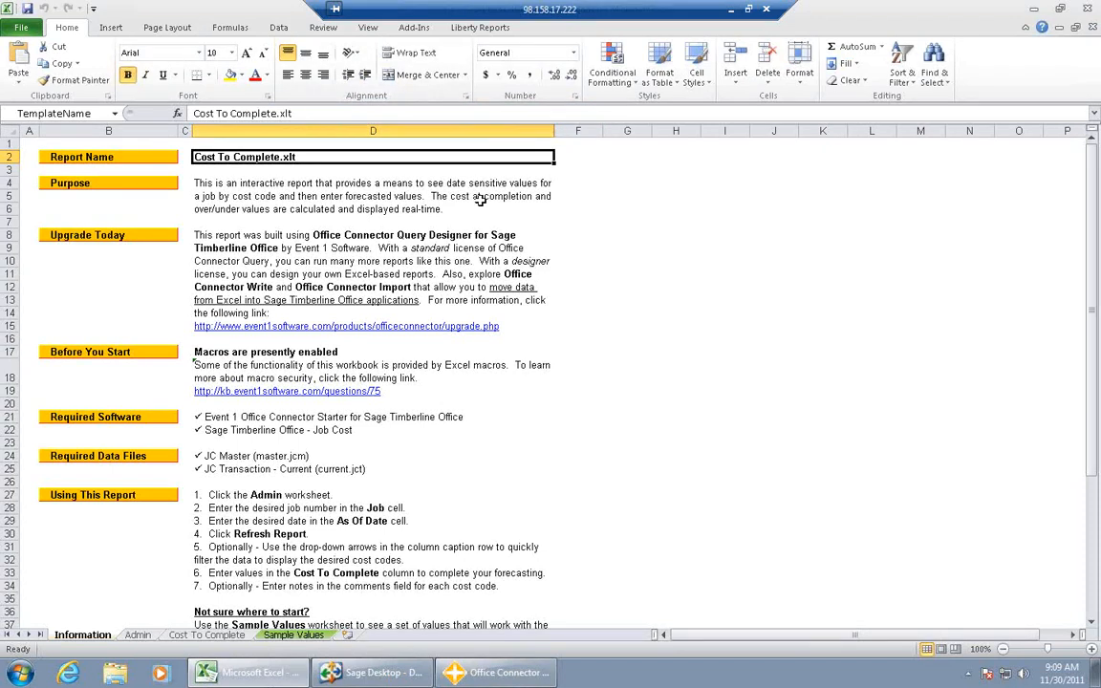
{"action": "left_click", "coordinate": [413, 28]}
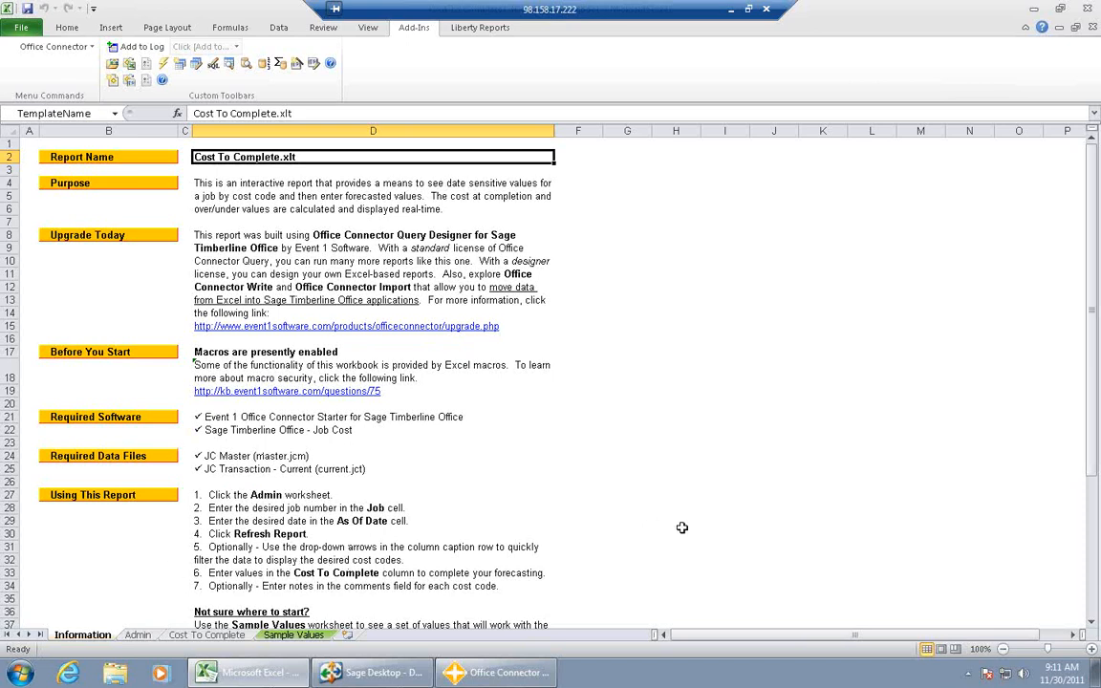
- Enter job number 03-001 in the report parameters on the Admin worksheet
{"action": "left_click", "coordinate": [137, 635]}
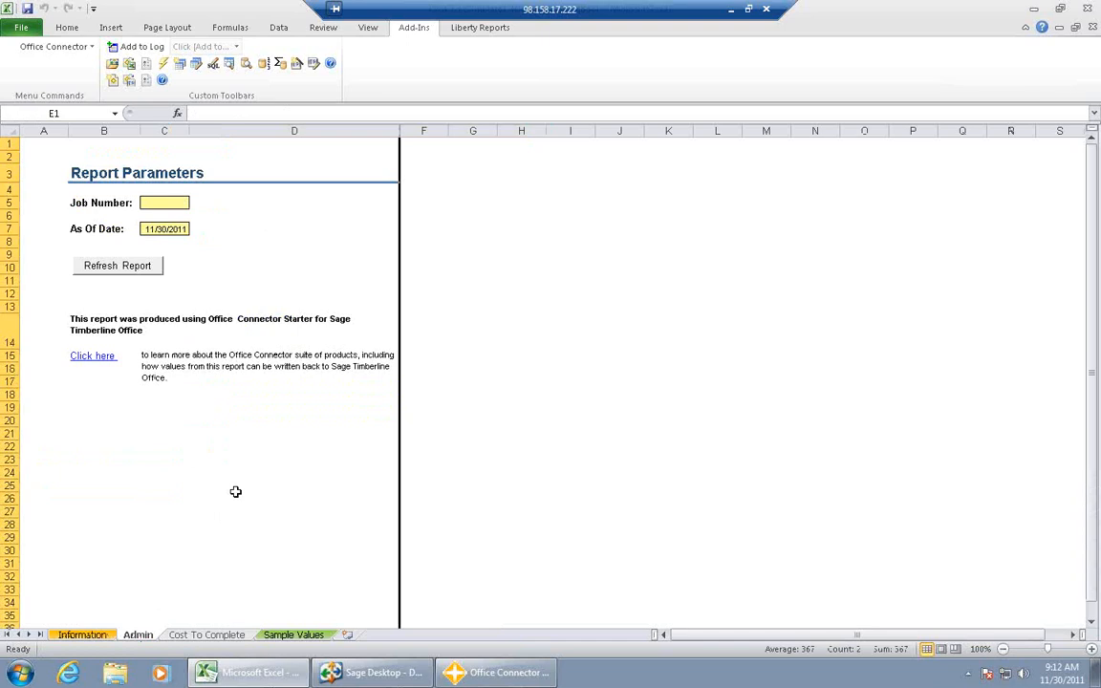
{"action": "left_click", "coordinate": [150, 202]}
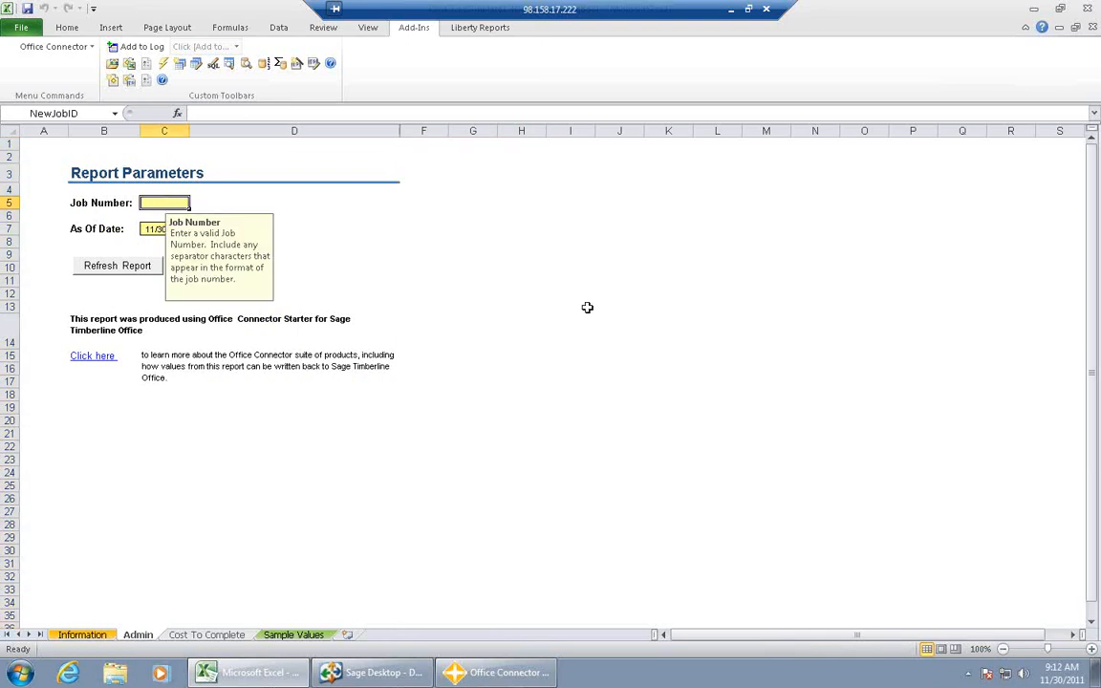
{"action": "type", "text": "03"}
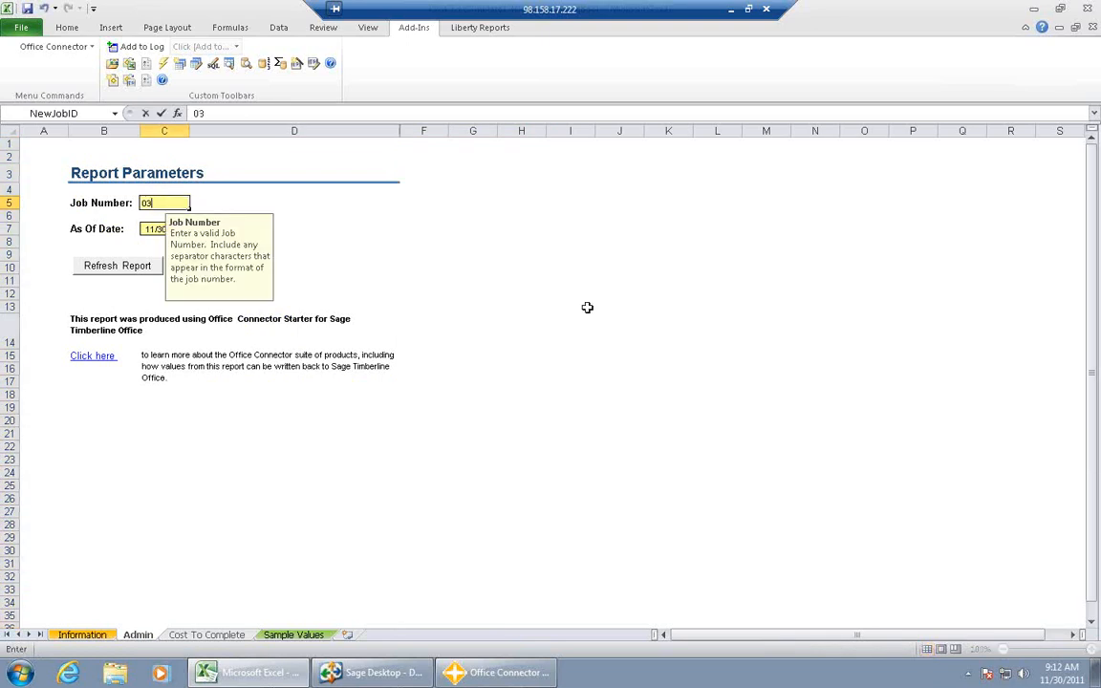
{"action": "type", "text": "-001"}
{"action": "key", "text": "Tab"}
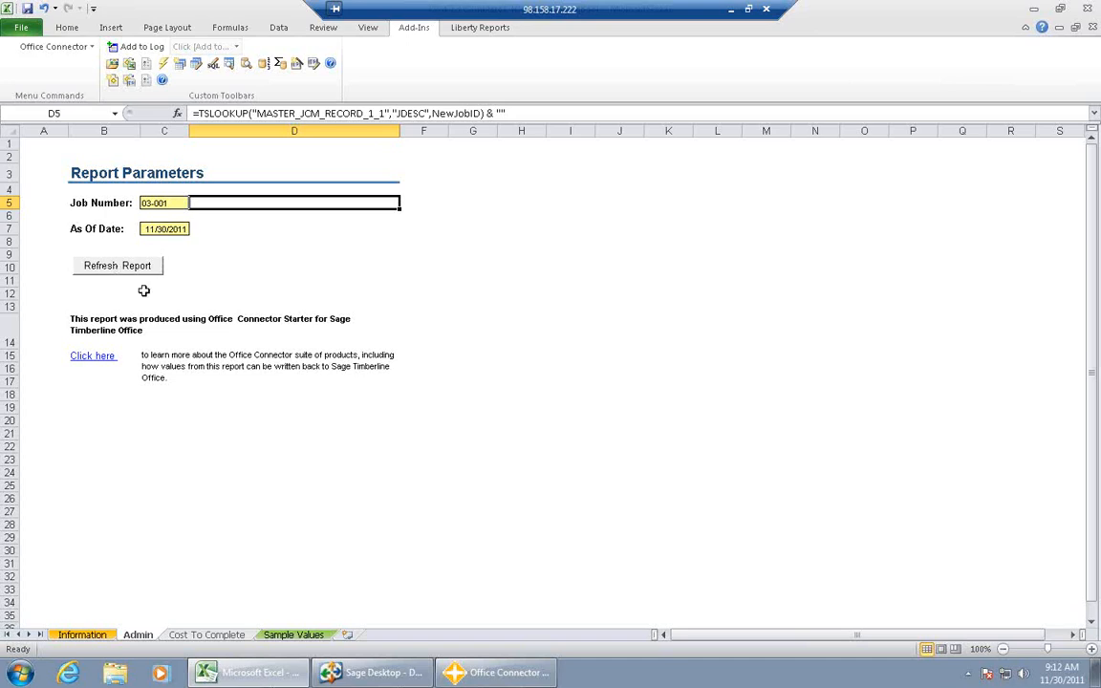
- Refresh the report using the Timberline Construction company data
{"action": "left_click", "coordinate": [112, 271]}
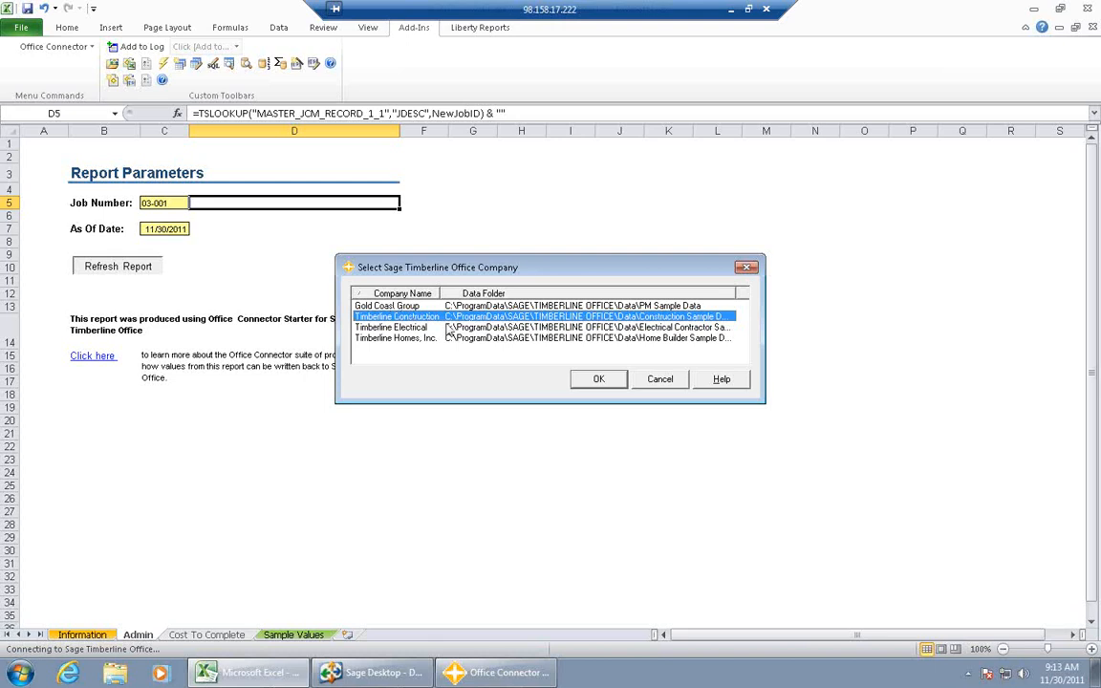
{"action": "left_click", "coordinate": [599, 378]}
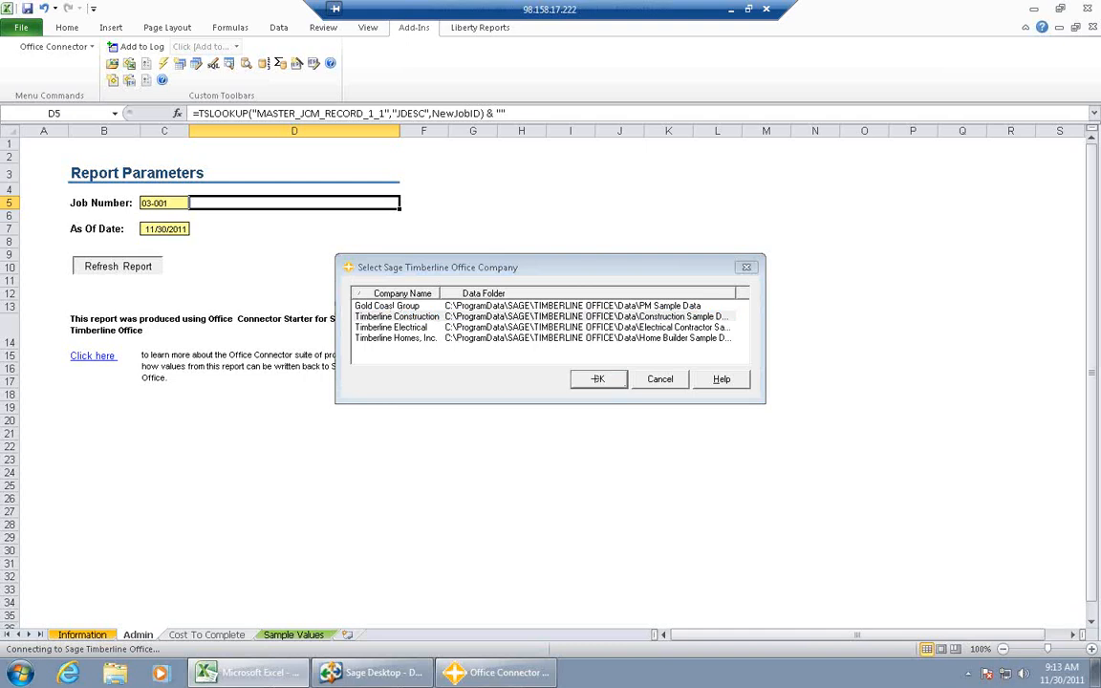
{"action": "left_click", "coordinate": [597, 379]}
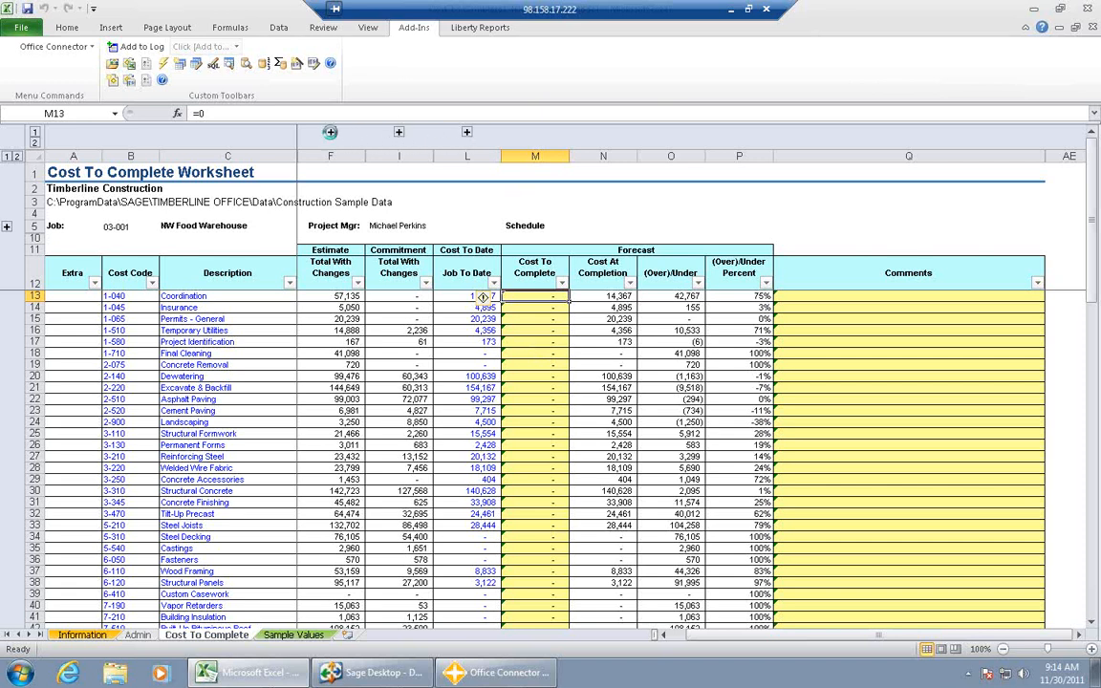
- Expand and collapse the Estimate detail columns, and enter 10,000 as the Cost To Complete for Permits - General
{"action": "left_click", "coordinate": [330, 132]}
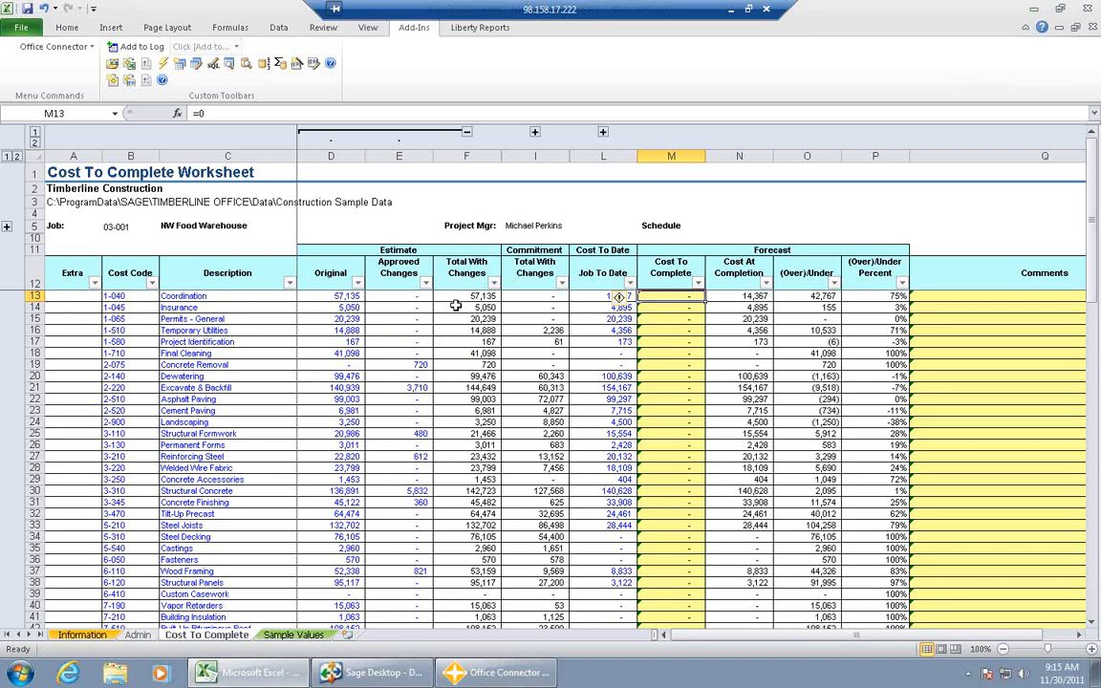
{"action": "left_click", "coordinate": [466, 133]}
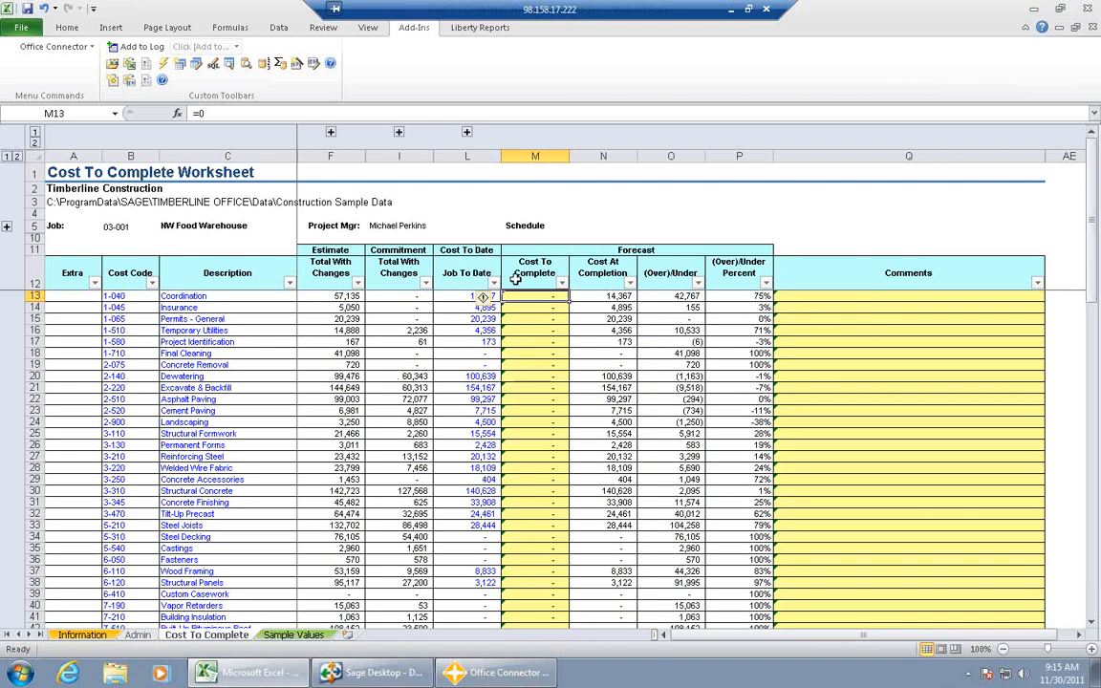
{"action": "left_click", "coordinate": [536, 317]}
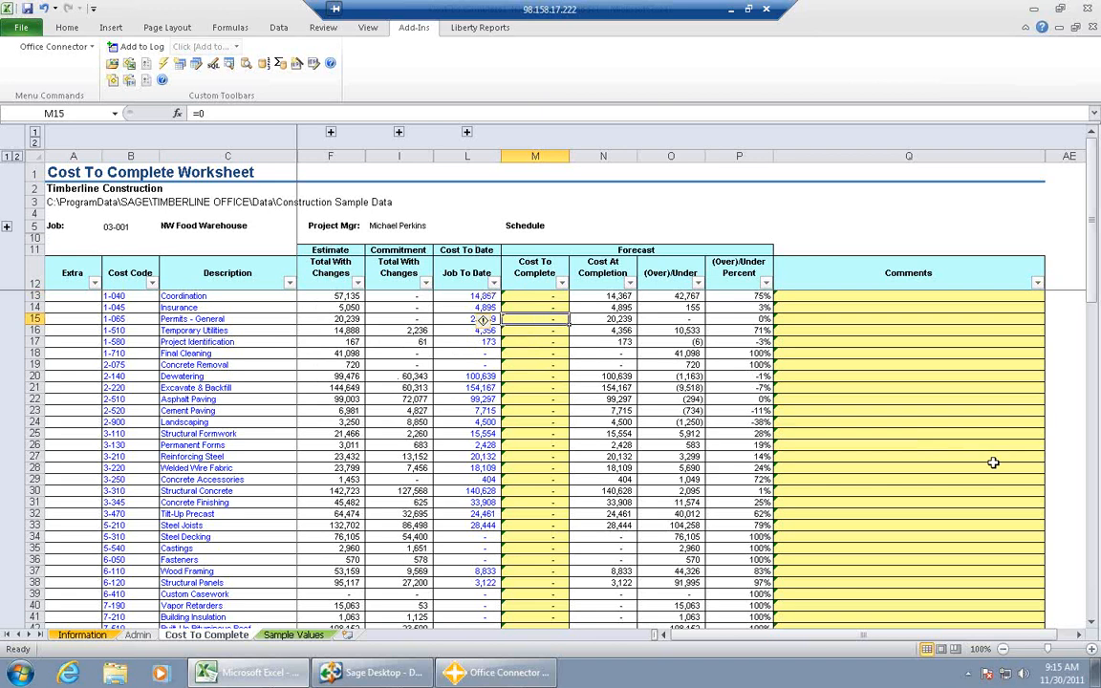
{"action": "type", "text": "10,000"}
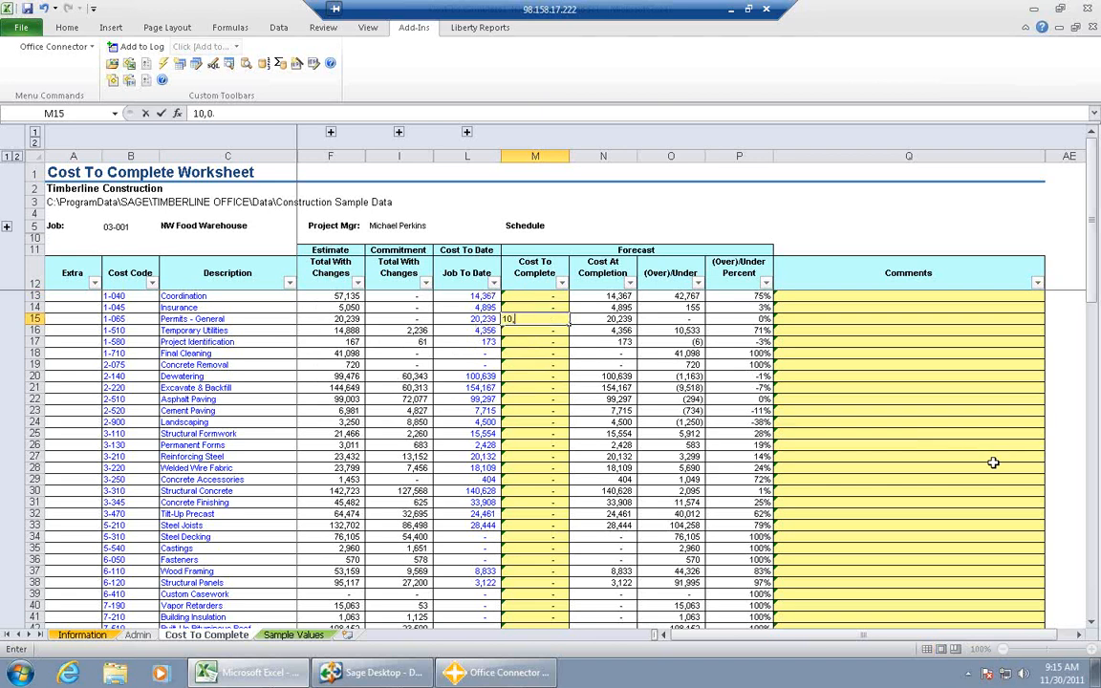
{"action": "key", "text": "Tab"}
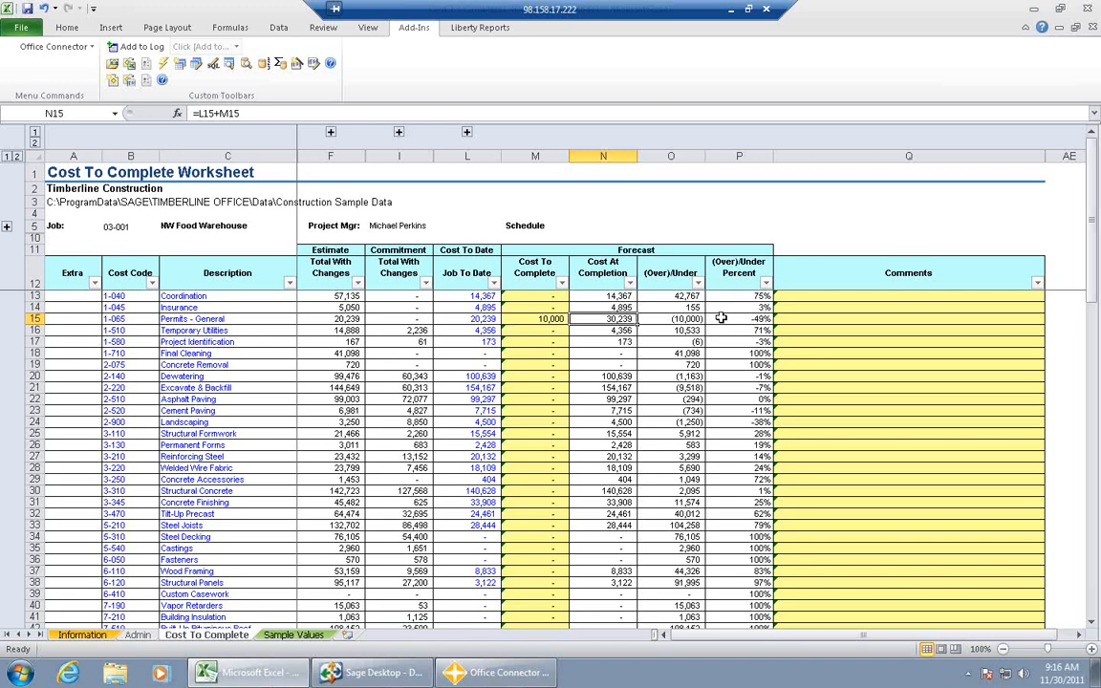
- Insert a new column before Comments and give it the heading "Diff Est/Commit" in cell Q12
{"action": "left_click", "coordinate": [819, 155]}
{"action": "right_click", "coordinate": [830, 194]}
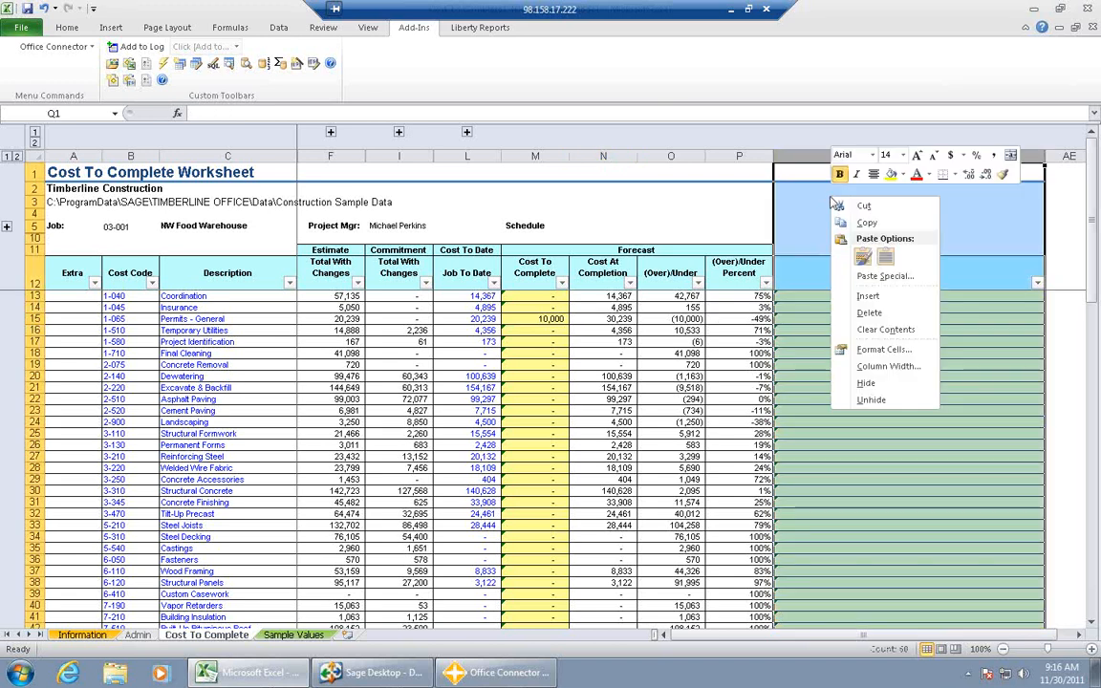
{"action": "left_click", "coordinate": [853, 297]}
{"action": "left_click", "coordinate": [792, 282]}
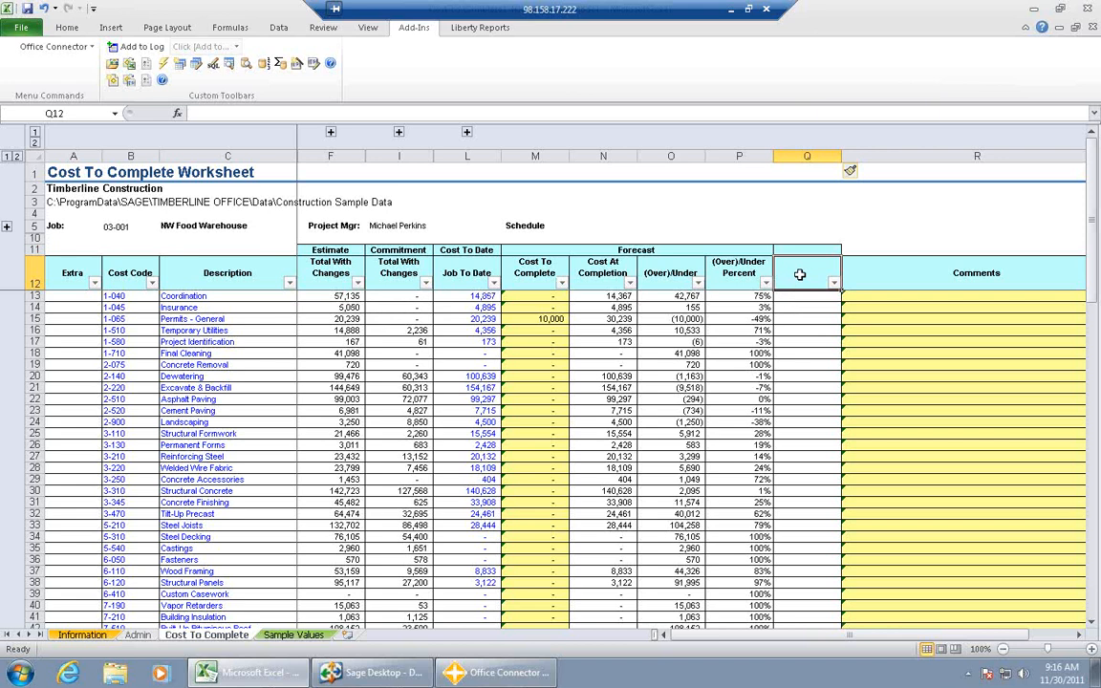
{"action": "type", "text": "Di"}
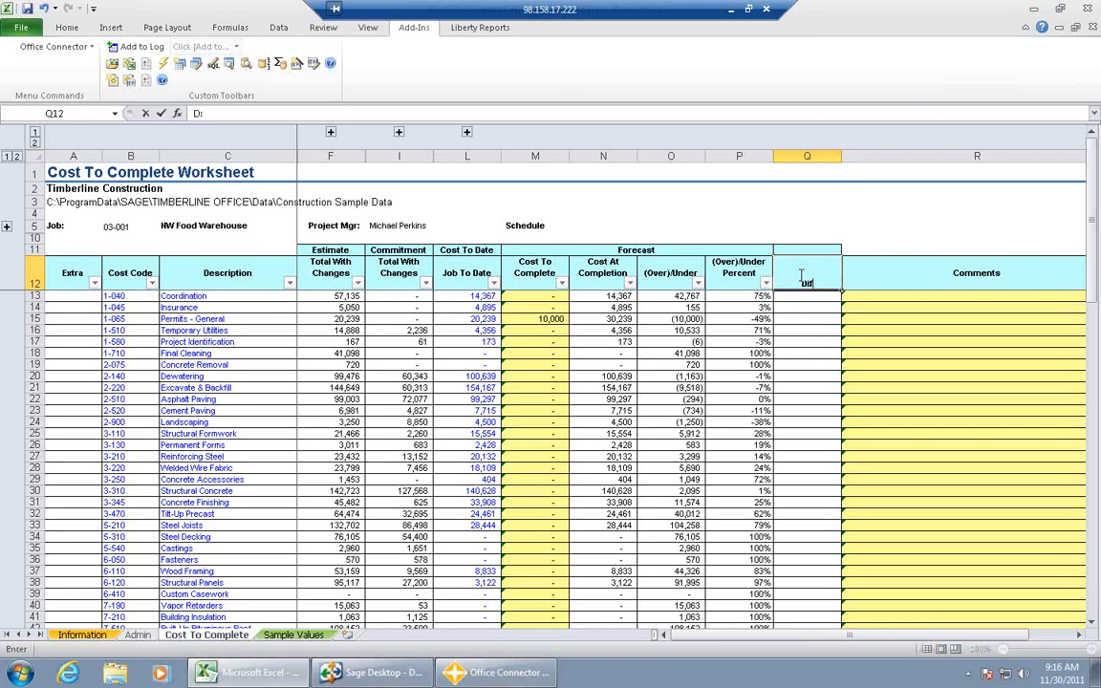
{"action": "type", "text": "ff Est/Commit"}
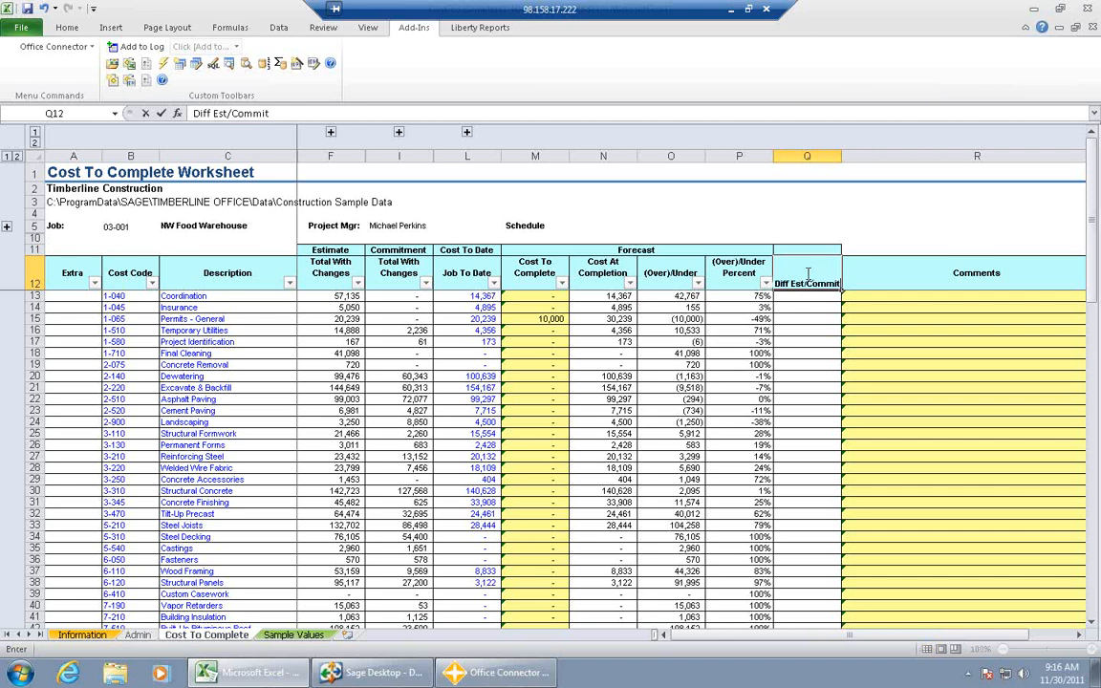
- Enter the formula =F13-I13 in cell Q13 and fill it down the Diff Est/Commit column for all cost codes
{"action": "left_click", "coordinate": [820, 297]}
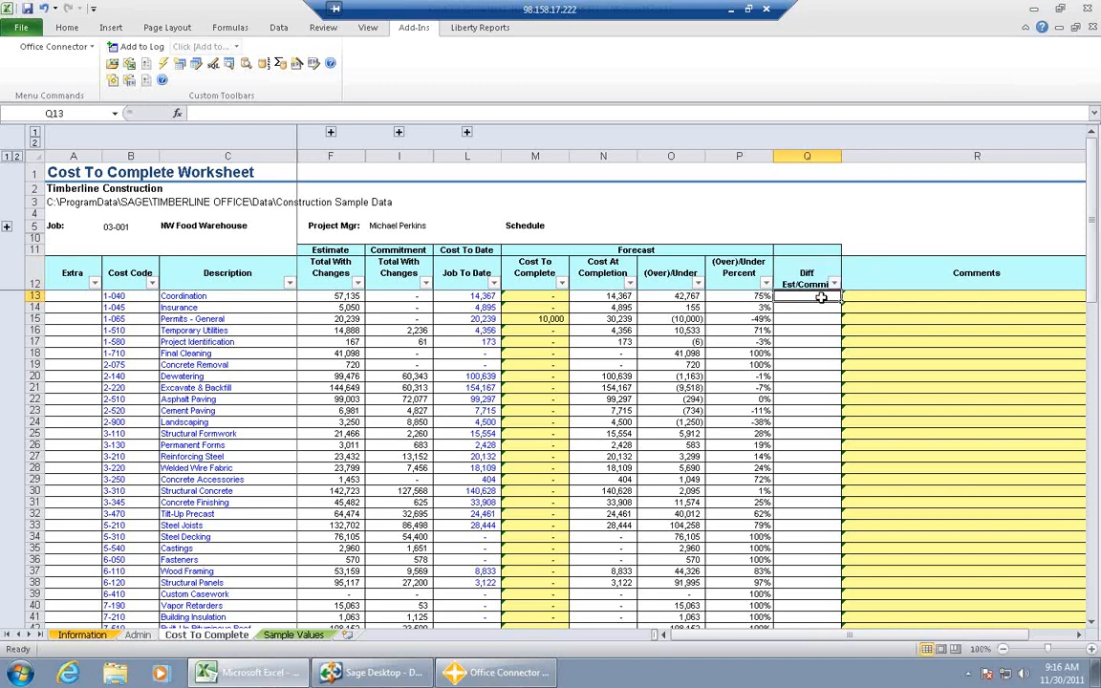
{"action": "type", "text": "="}
{"action": "left_click", "coordinate": [342, 296]}
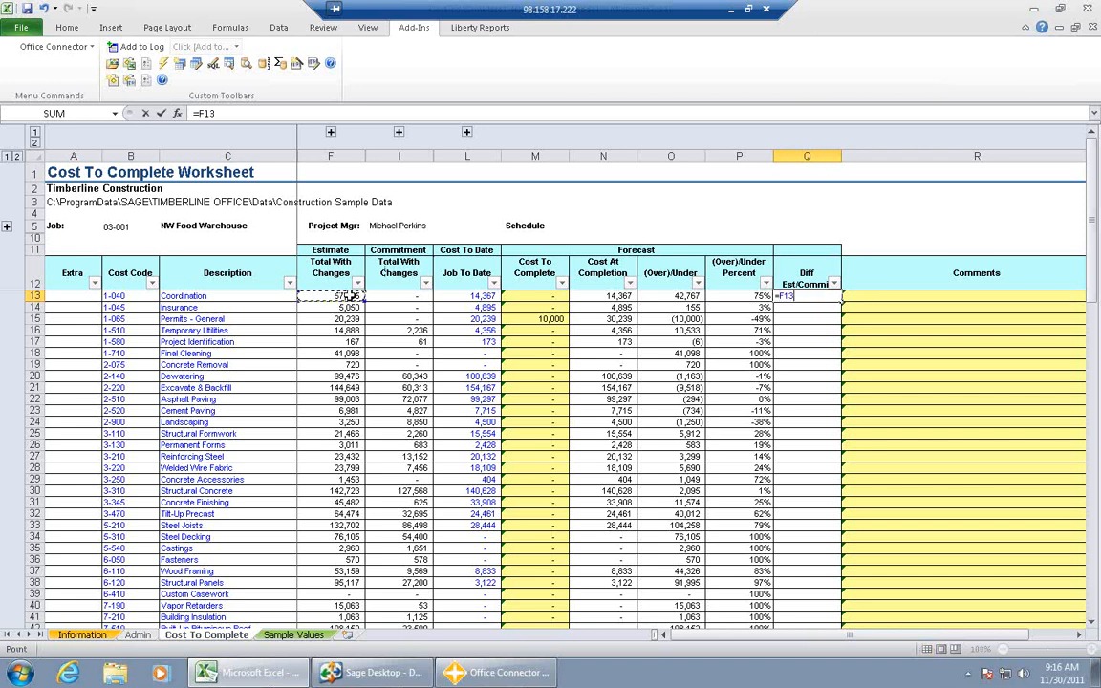
{"action": "type", "text": "-"}
{"action": "left_click", "coordinate": [383, 297]}
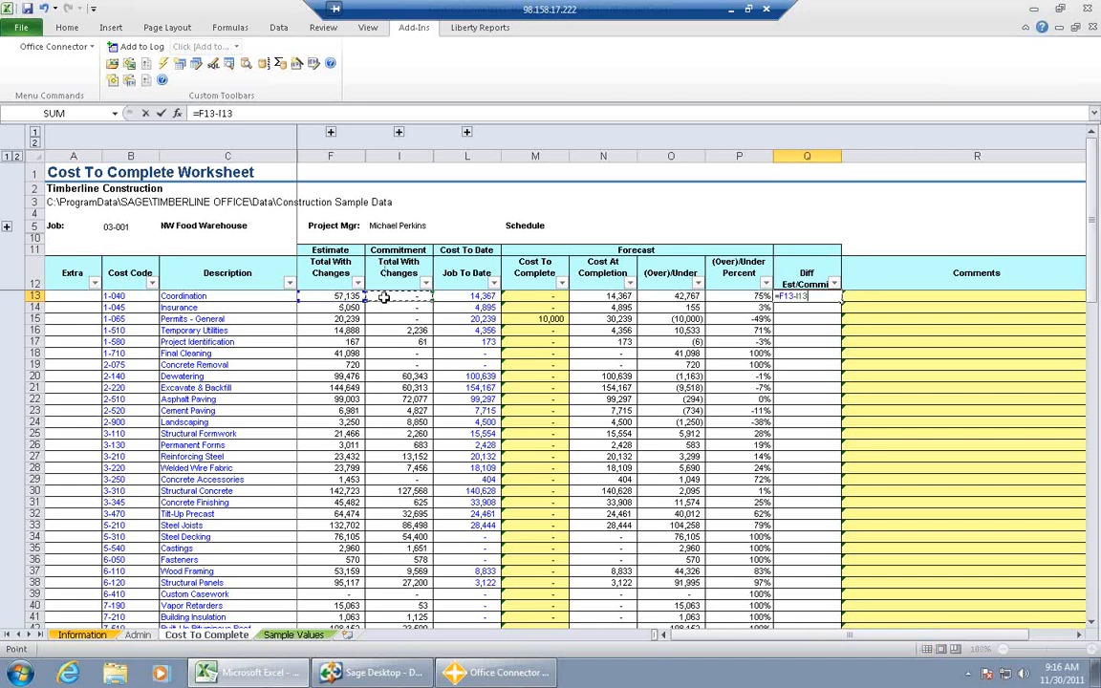
{"action": "key", "text": "Return"}
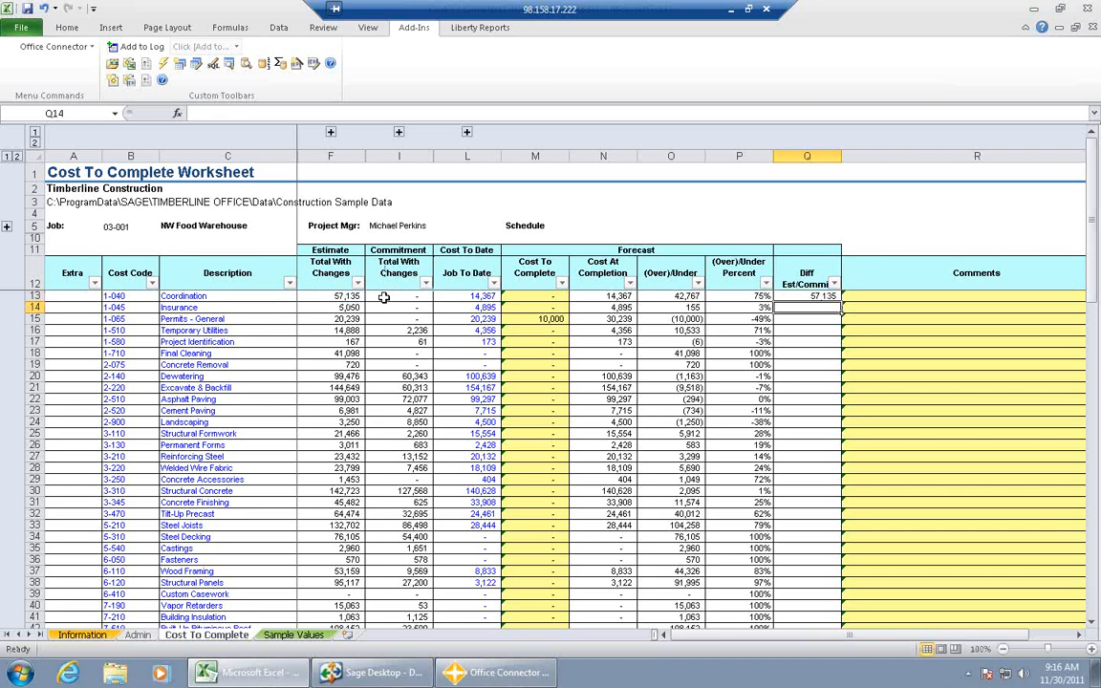
{"action": "left_click", "coordinate": [799, 297]}
{"action": "double_click", "coordinate": [839, 298]}
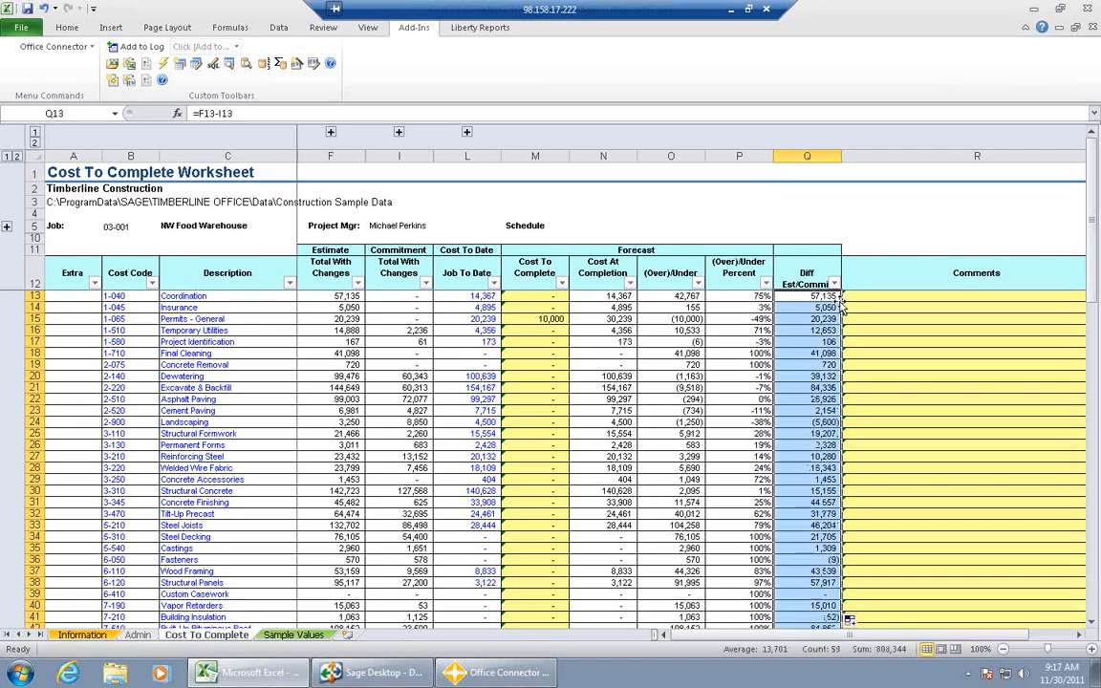
{"action": "left_click", "coordinate": [806, 329]}
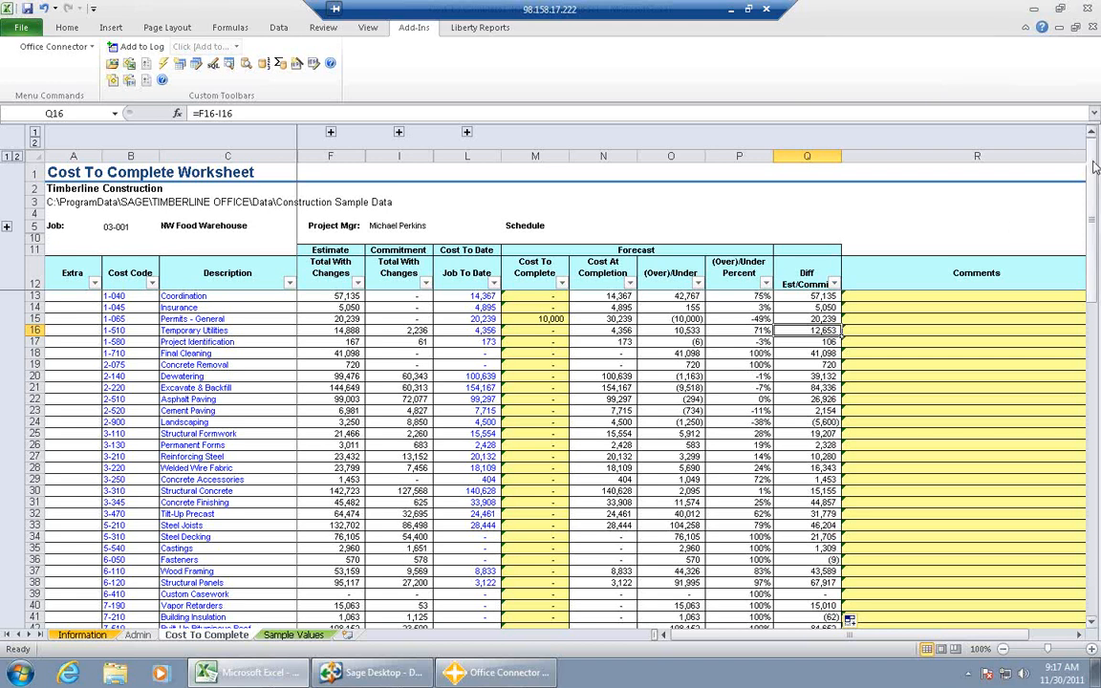
- Review the totals, Contract Summary and Profit Projection below the cost code list
{"action": "left_click_drag", "start_coordinate": [1095, 167], "coordinate": [1096, 454]}
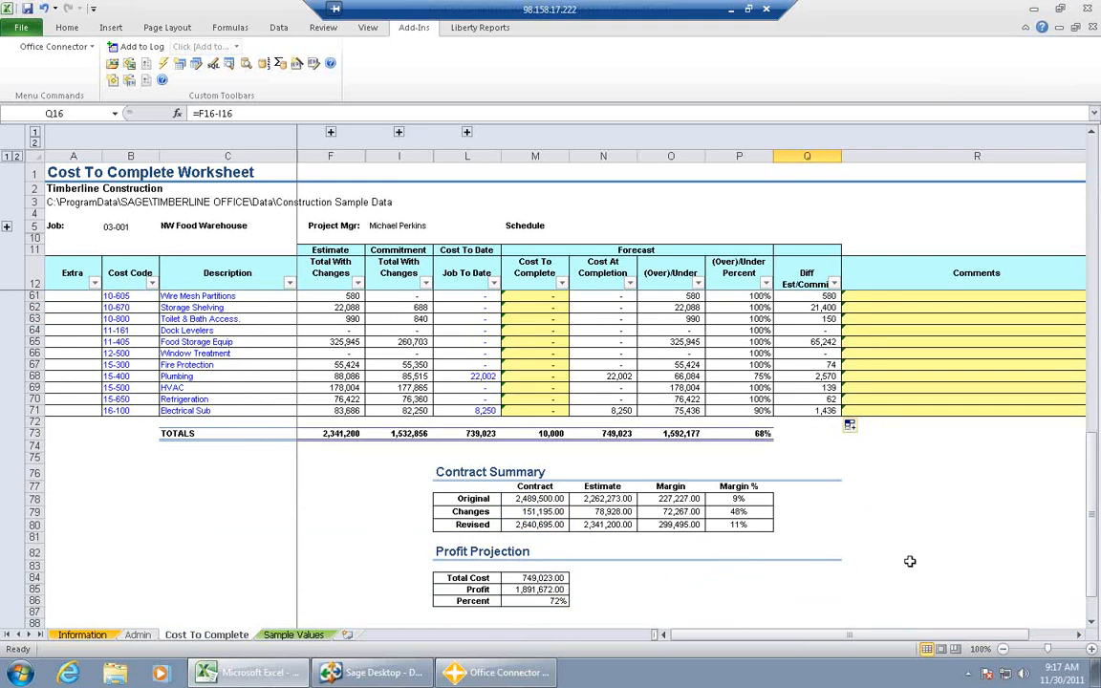
{"action": "left_click_drag", "start_coordinate": [1091, 537], "coordinate": [1091, 566]}
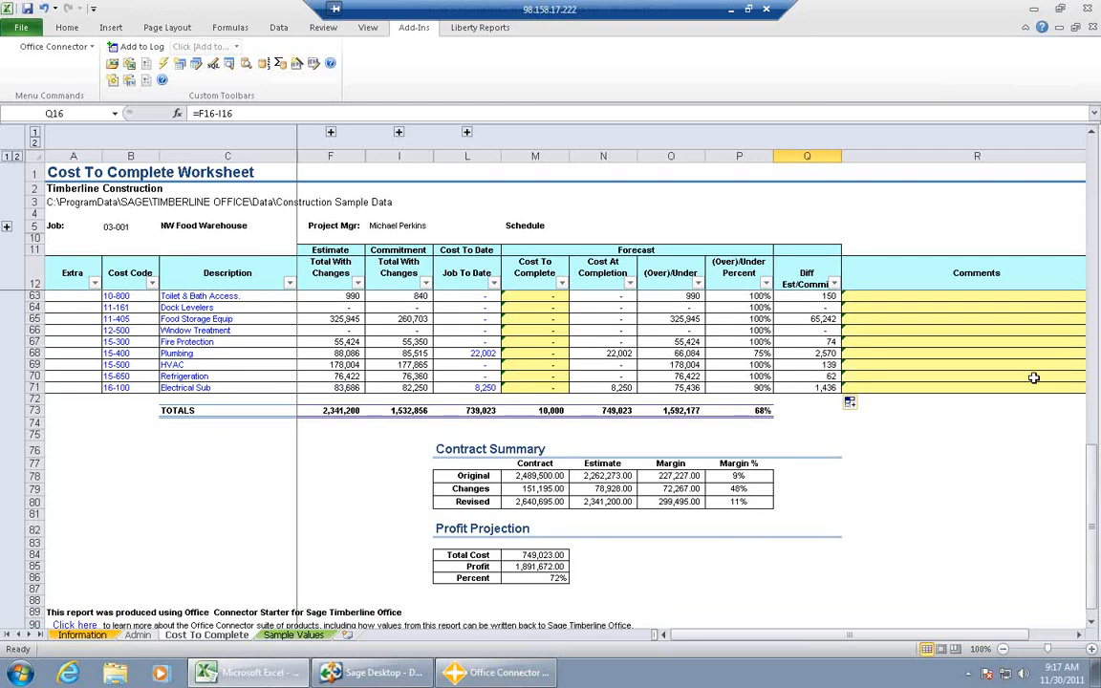
{"action": "left_click_drag", "start_coordinate": [1097, 449], "coordinate": [1099, 177]}
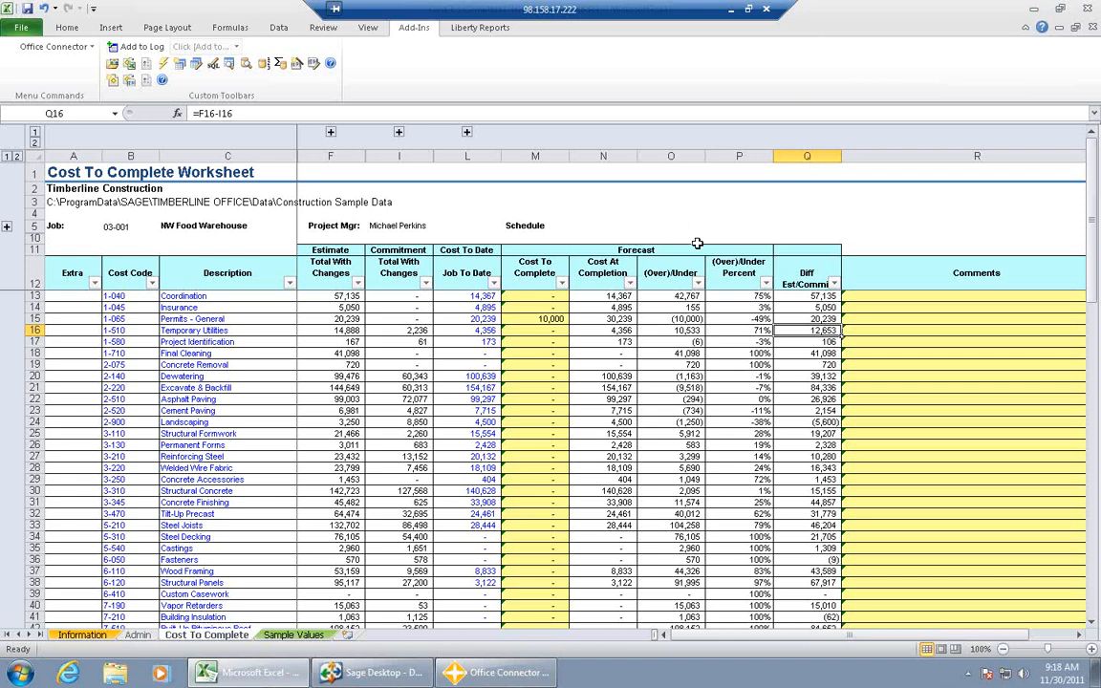
- Switch to the Office Connector Launch Pad and open JC Cost To Complete.xlt from its full report collection
{"action": "left_click", "coordinate": [1031, 12]}
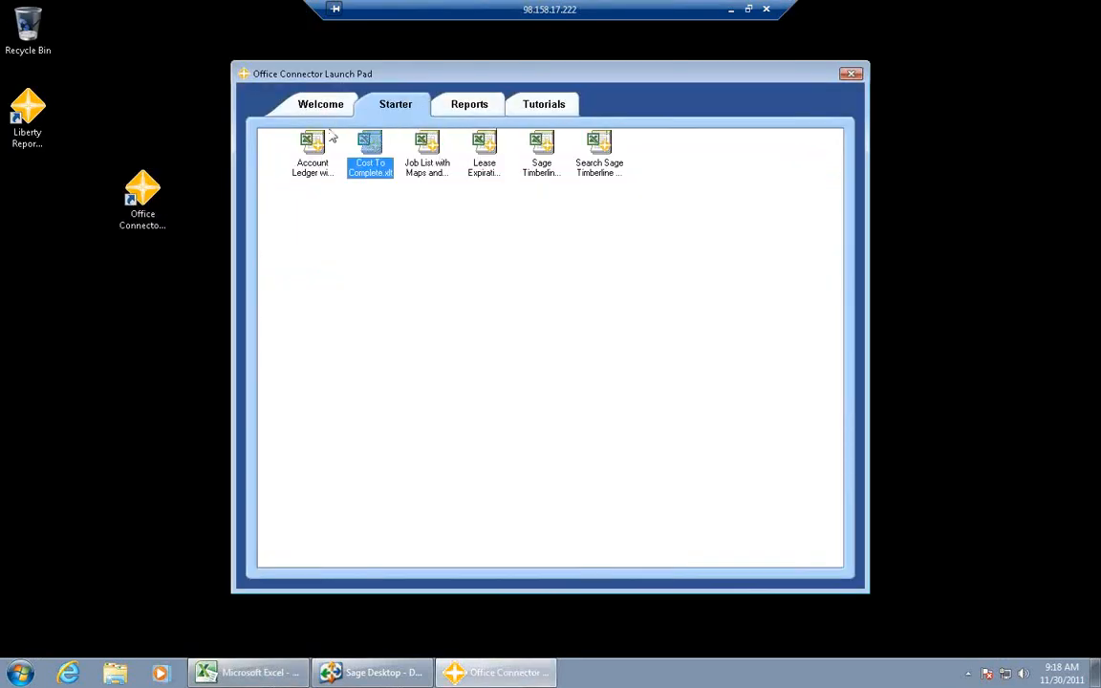
{"action": "left_click", "coordinate": [464, 108]}
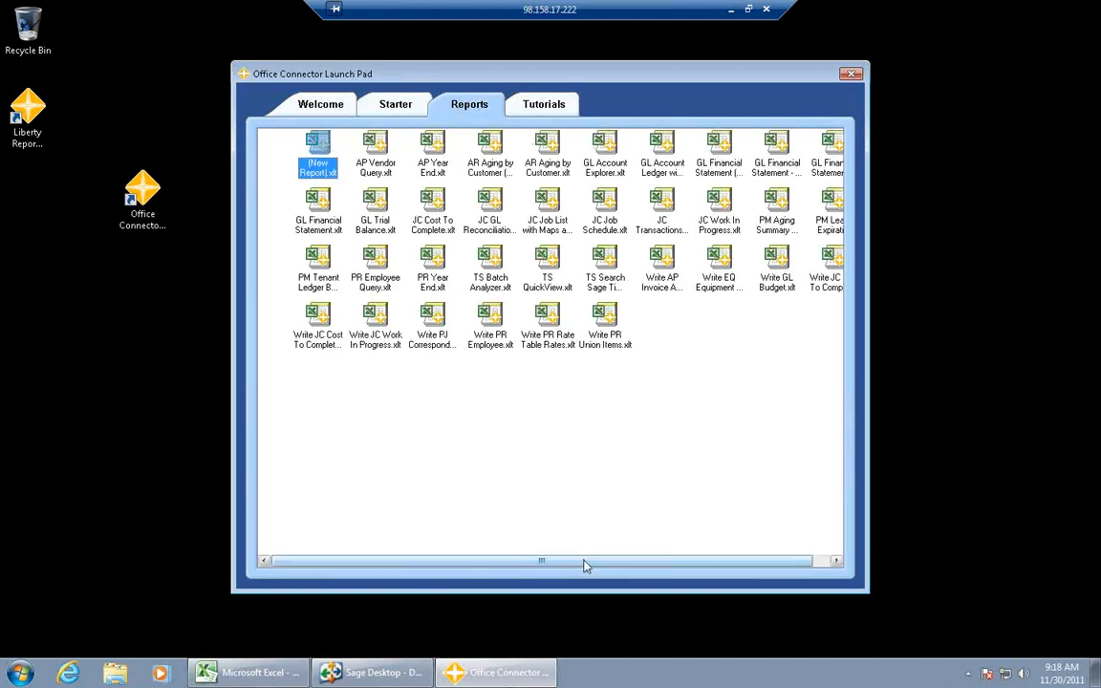
{"action": "left_click_drag", "start_coordinate": [597, 564], "coordinate": [617, 564]}
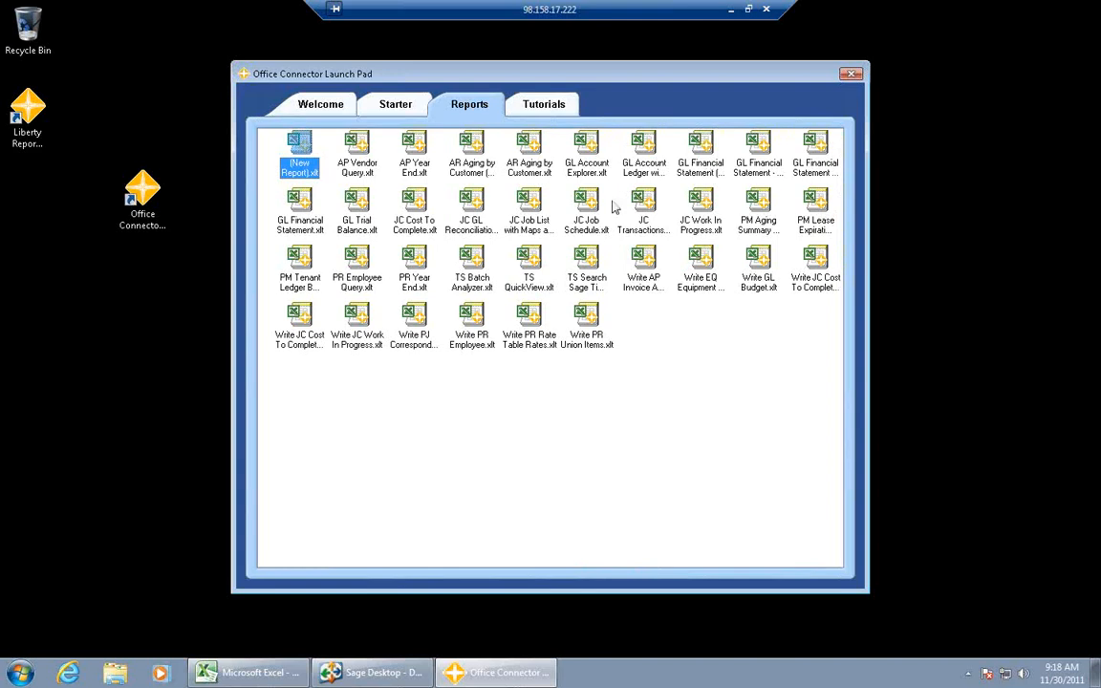
{"action": "left_click", "coordinate": [417, 210]}
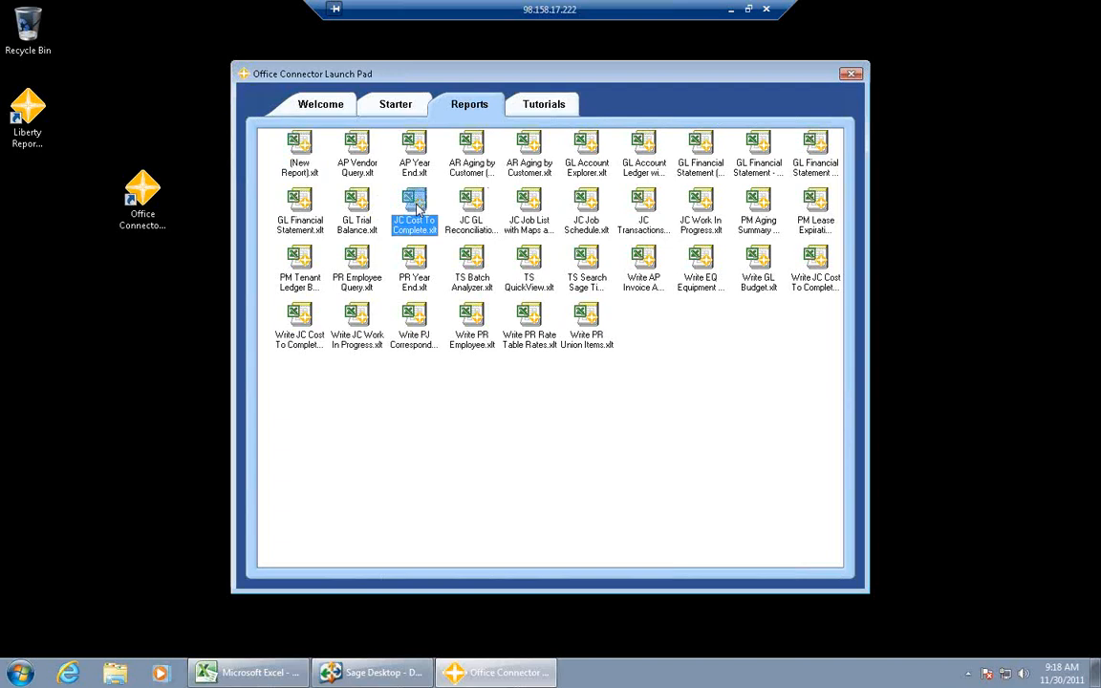
{"action": "double_click", "coordinate": [417, 210]}
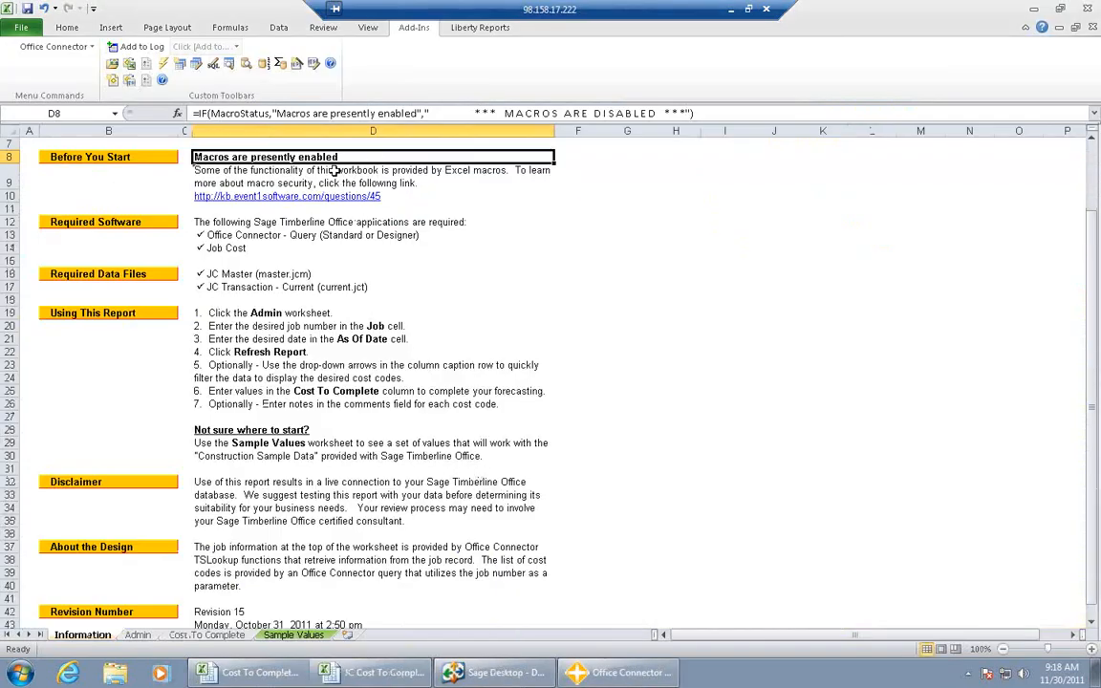
- Enter job number 03-001 on the Admin worksheet and refresh the report for Timberline Construction
{"action": "left_click", "coordinate": [141, 635]}
{"action": "left_click", "coordinate": [169, 206]}
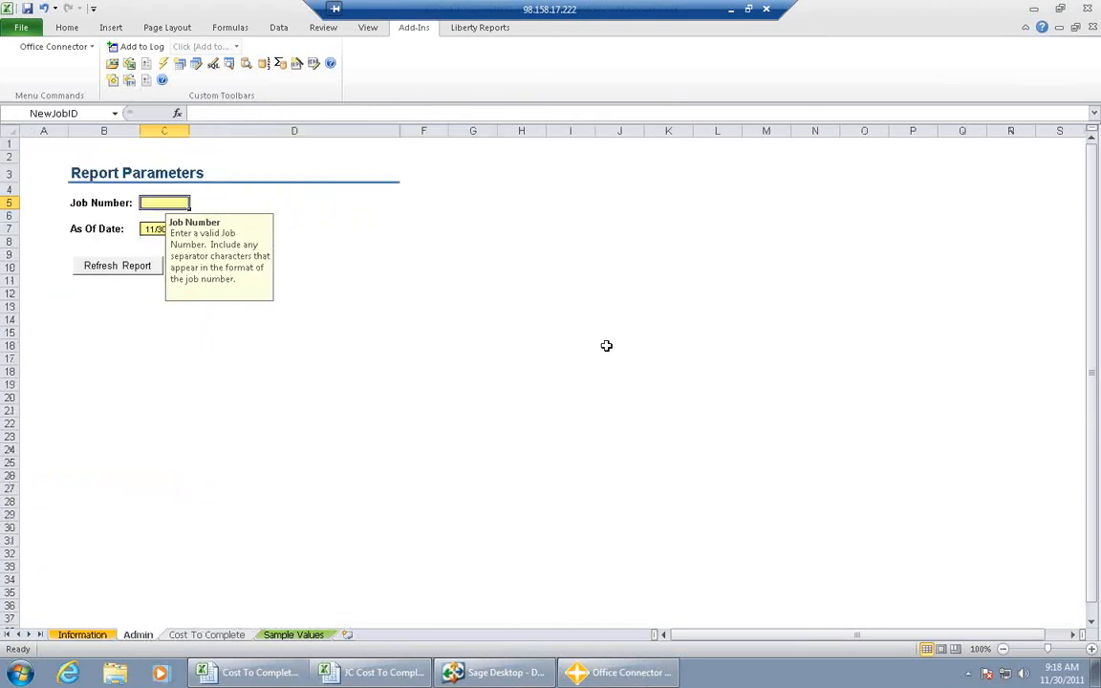
{"action": "type", "text": "03-001"}
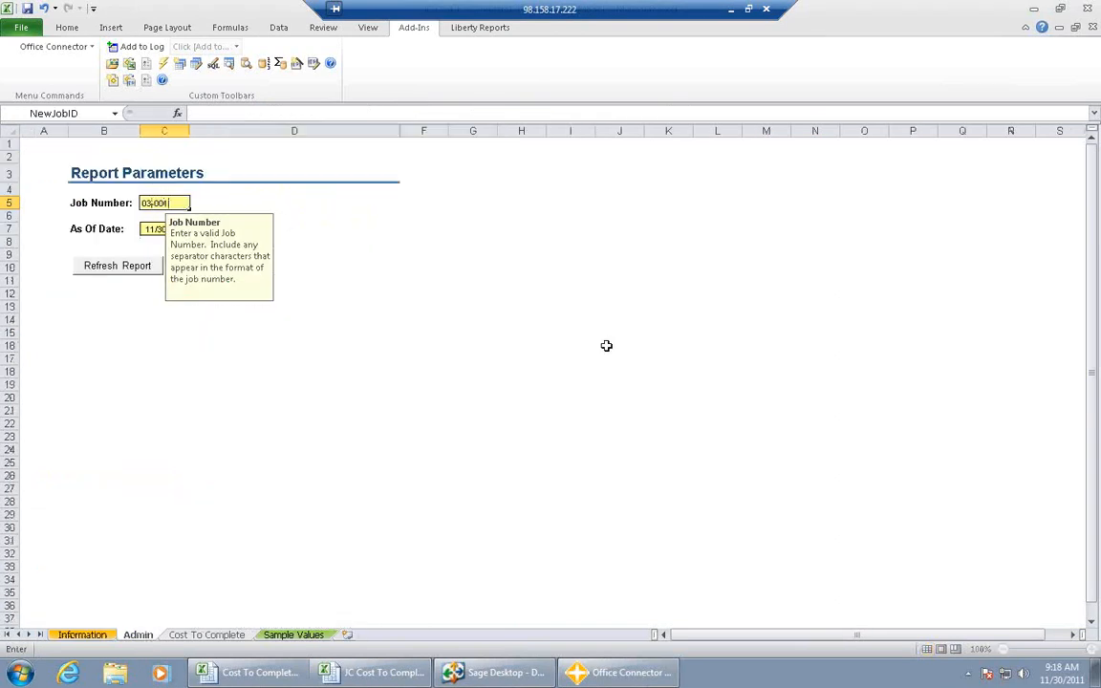
{"action": "key", "text": "Return"}
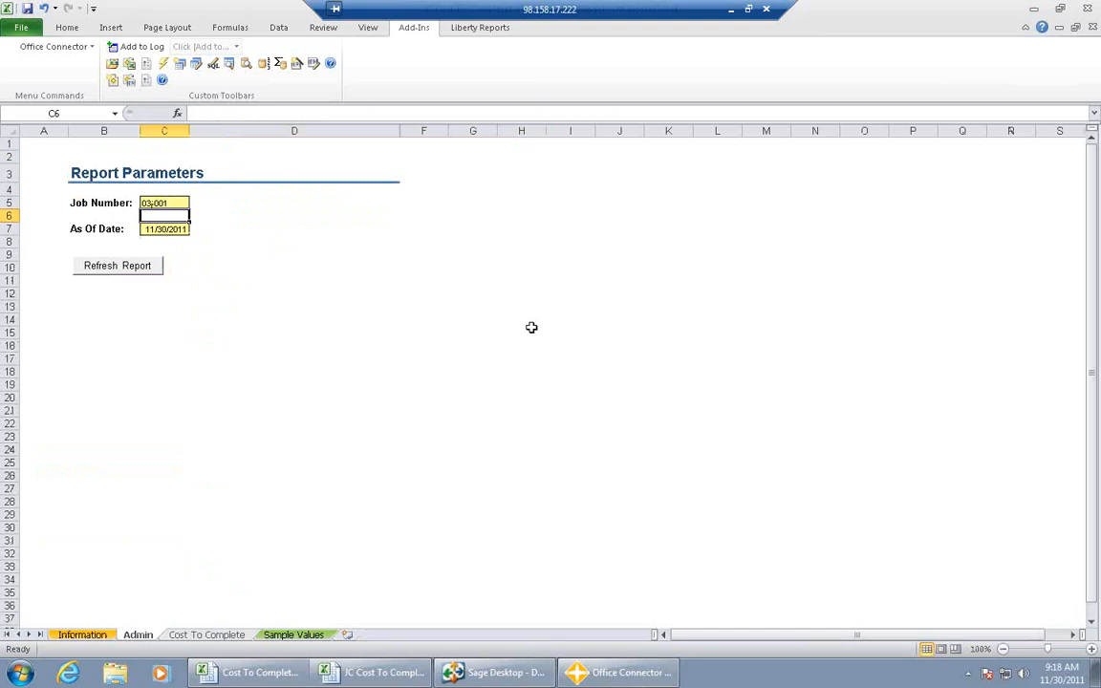
{"action": "left_click", "coordinate": [126, 272]}
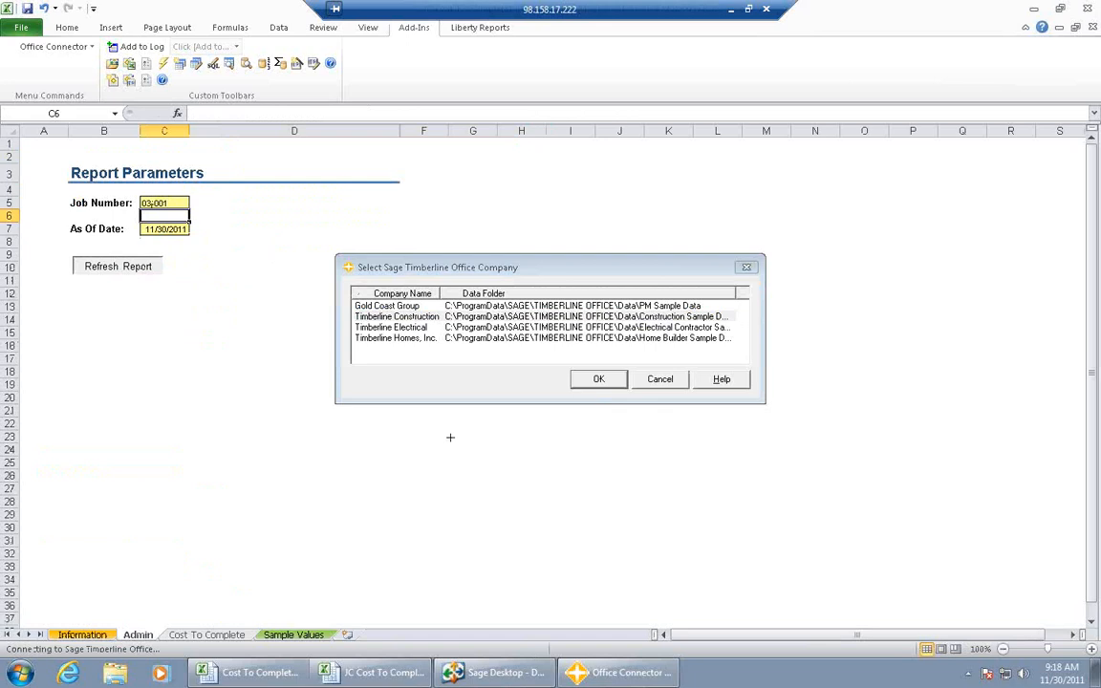
{"action": "key", "text": "Return"}
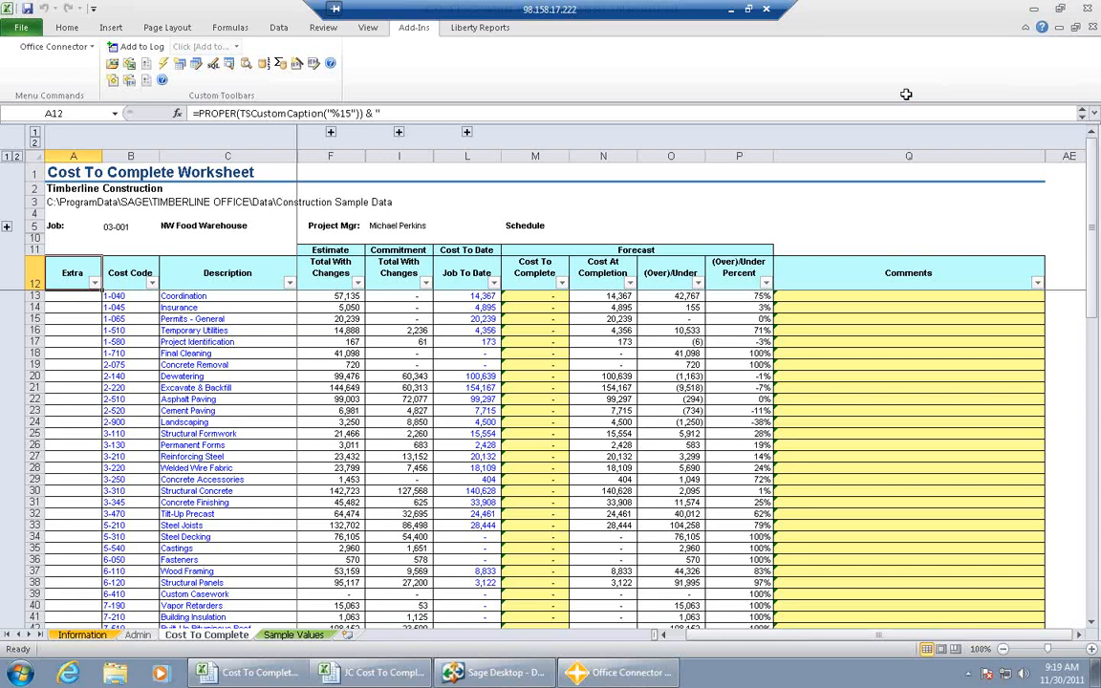
- Insert a new column before Comments in the Cost To Complete worksheet
{"action": "left_click", "coordinate": [817, 153]}
{"action": "right_click", "coordinate": [817, 230]}
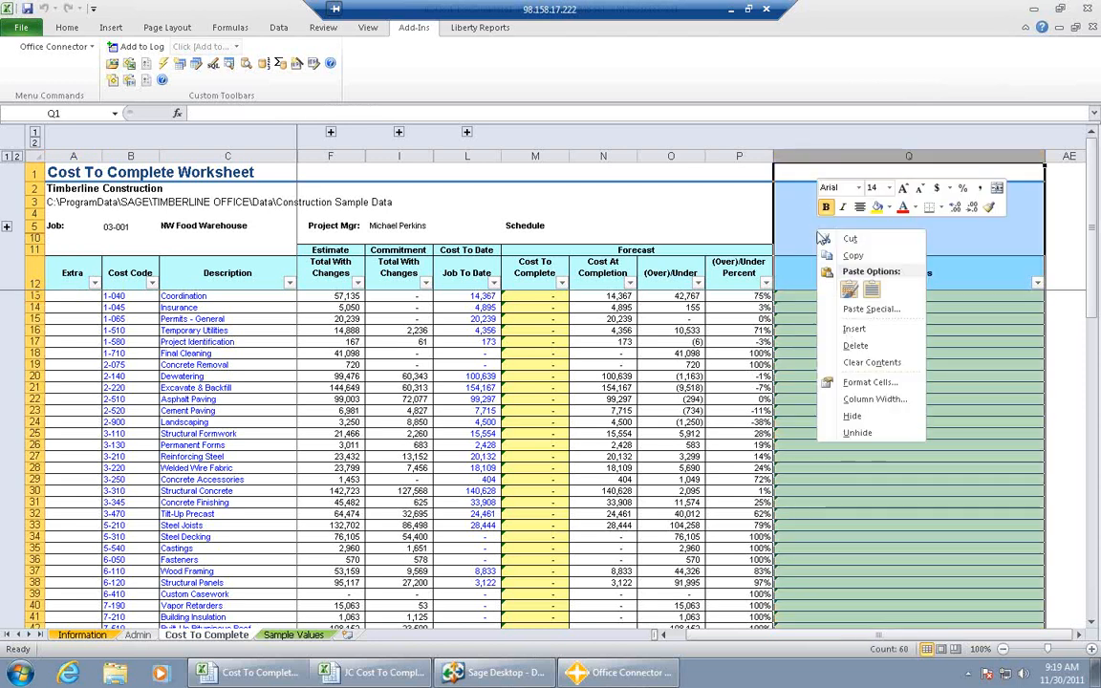
{"action": "left_click", "coordinate": [850, 331]}
{"action": "left_click", "coordinate": [795, 278]}
- Start a TSLookup in cell Q13 with the Lookup Wizard, choose the JC Cost Code table and preview its records
{"action": "left_click", "coordinate": [813, 298]}
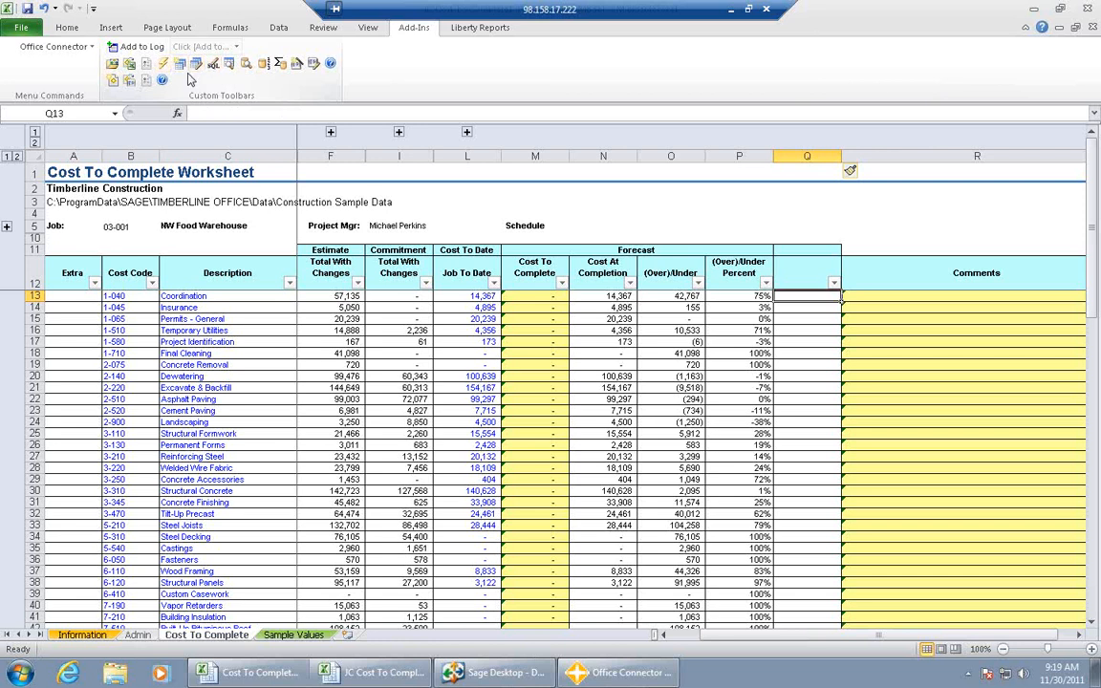
{"action": "left_click", "coordinate": [229, 67]}
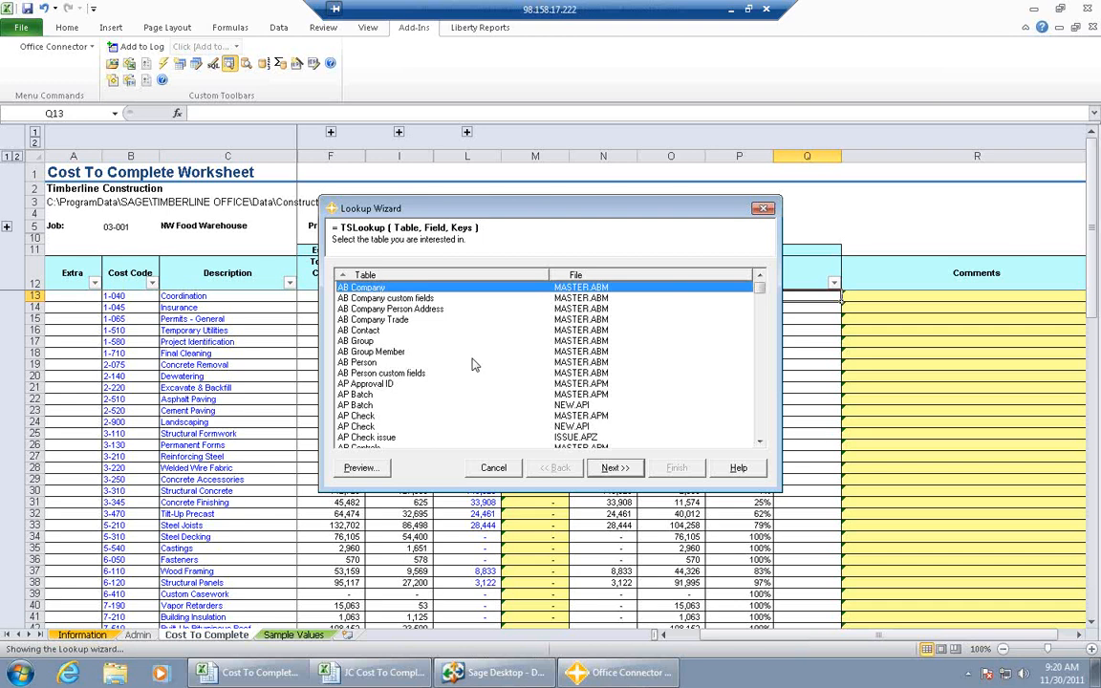
{"action": "key", "text": "j"}
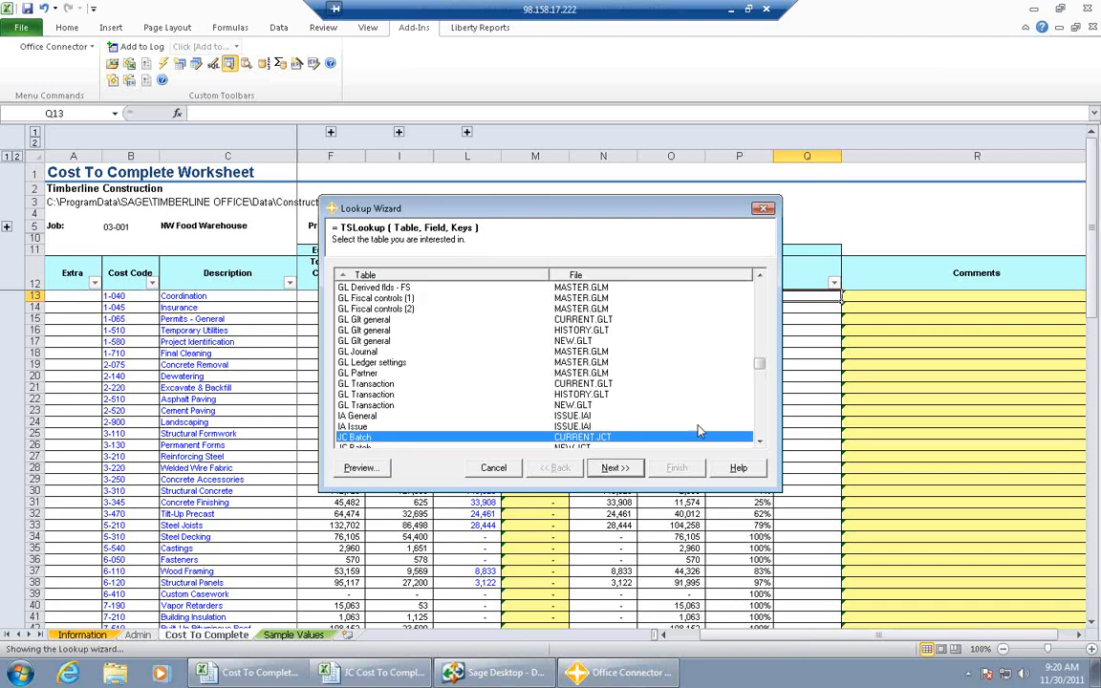
{"action": "left_click", "coordinate": [761, 443]}
{"action": "left_click", "coordinate": [761, 443]}
{"action": "left_click", "coordinate": [761, 443]}
{"action": "left_click", "coordinate": [760, 442]}
{"action": "left_click", "coordinate": [761, 442]}
{"action": "left_click", "coordinate": [761, 442]}
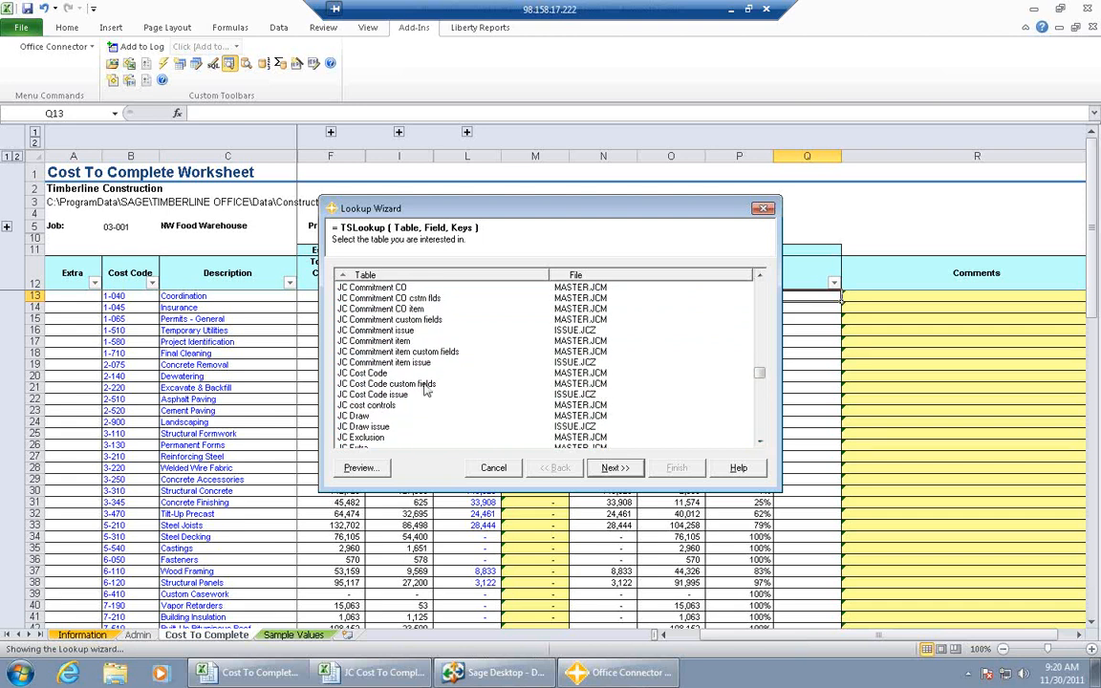
{"action": "left_click", "coordinate": [377, 373]}
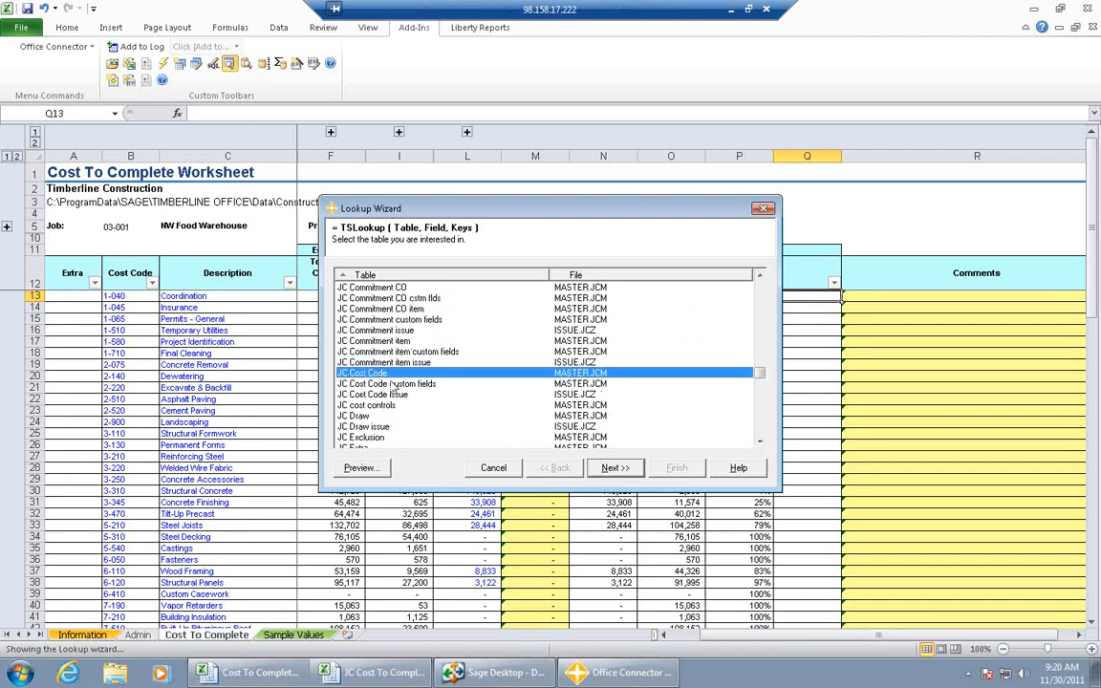
{"action": "left_click", "coordinate": [362, 468]}
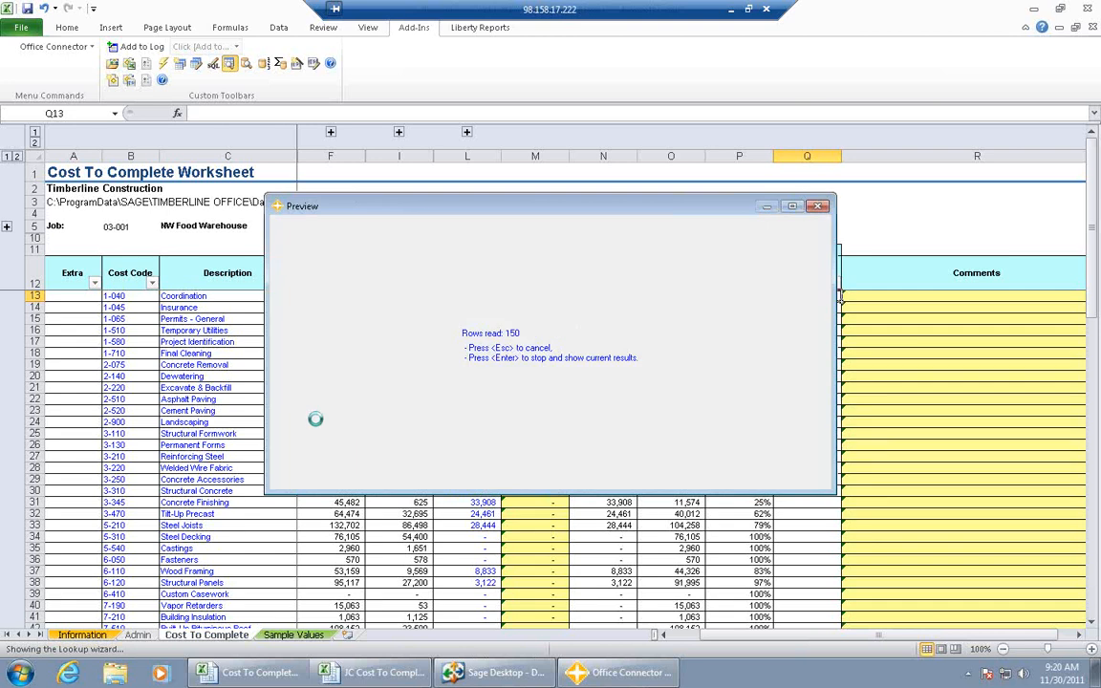
{"action": "left_click", "coordinate": [820, 207]}
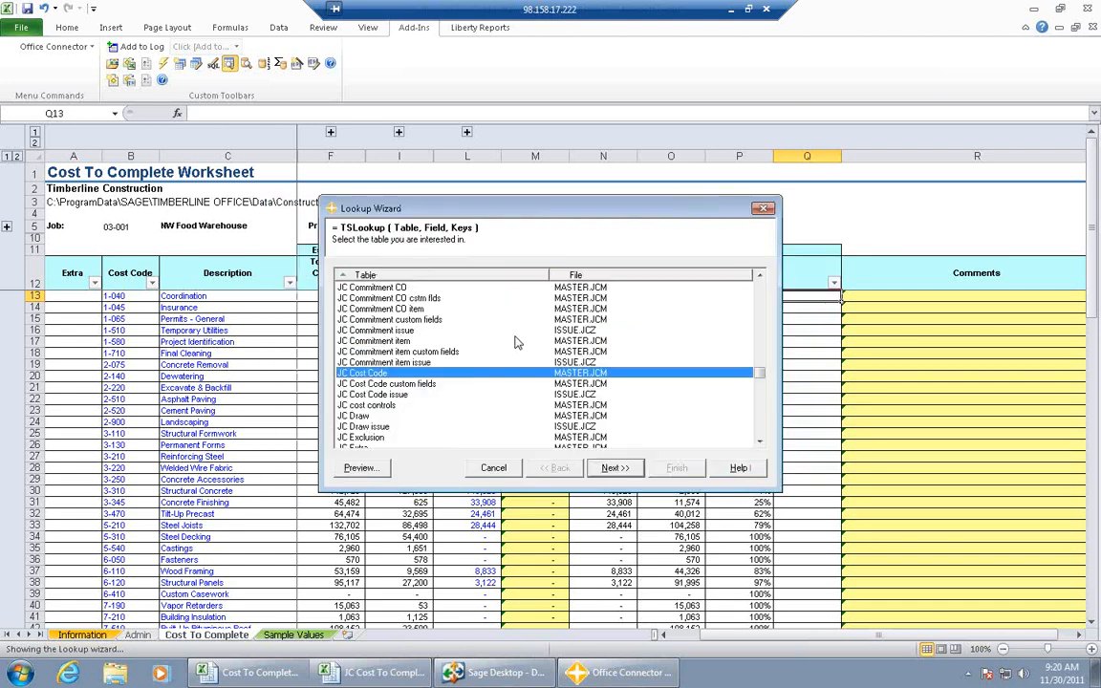
- Set the lookup keys to cell reference $B$5 for Job, a blank literal for Extra and cell reference $B13 for Cost Code
{"action": "left_click", "coordinate": [607, 472]}
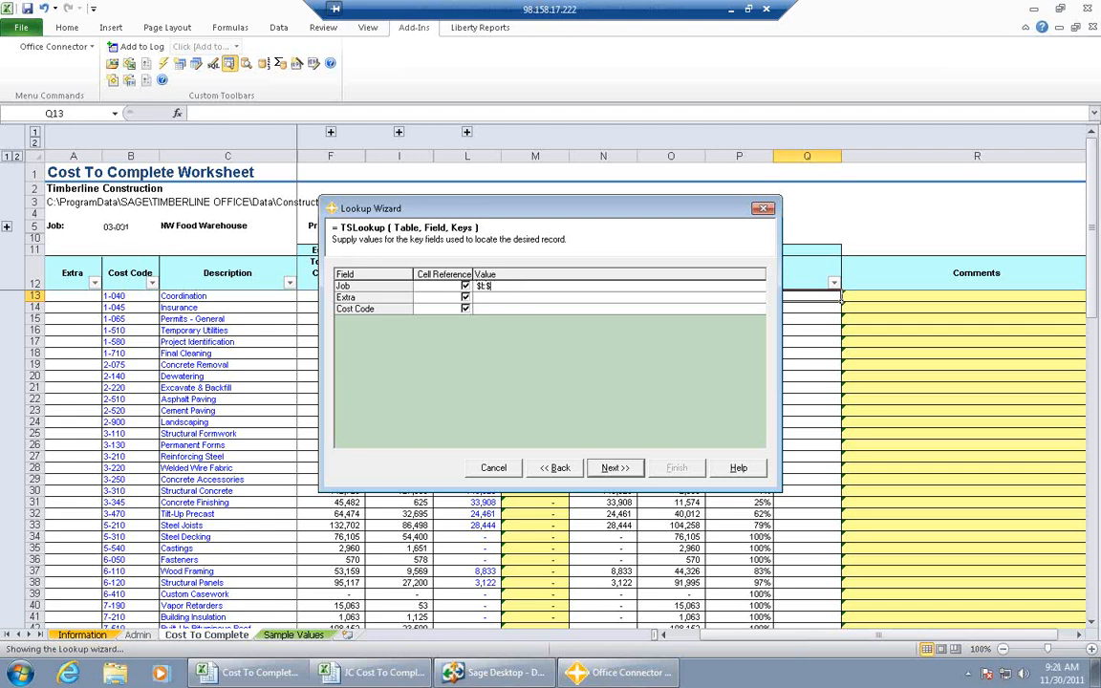
{"action": "left_click", "coordinate": [464, 297]}
{"action": "left_click", "coordinate": [482, 309]}
{"action": "left_click", "coordinate": [614, 468]}
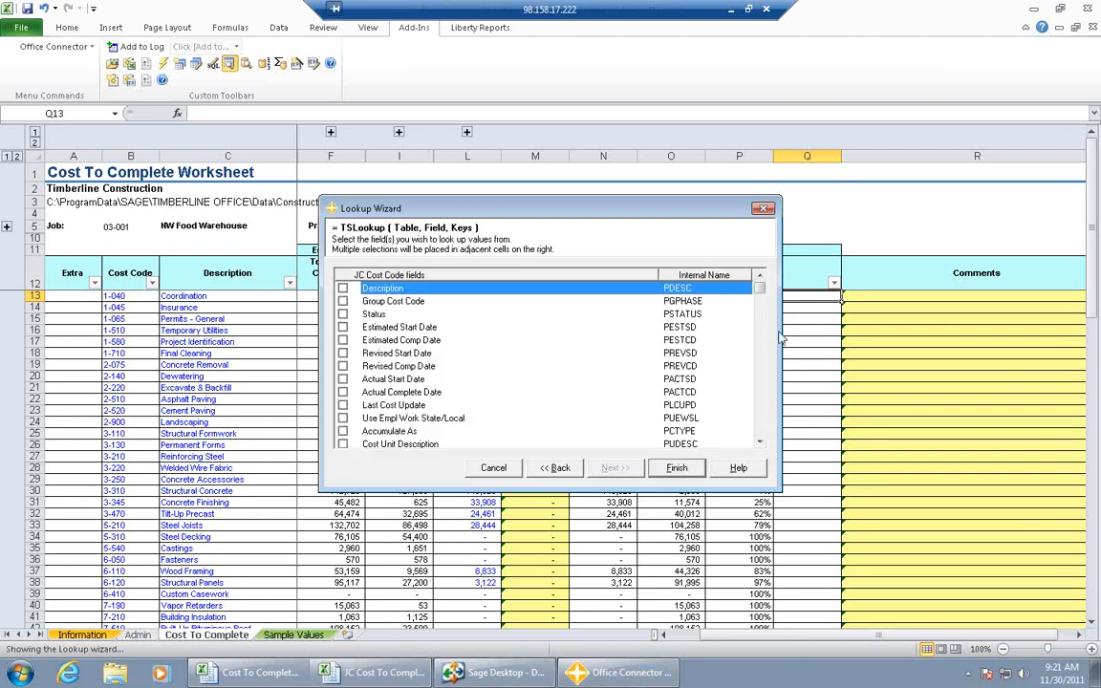
- Choose the Original Estimate field as the value to look up and finish the lookup formula
{"action": "left_click_drag", "start_coordinate": [762, 292], "coordinate": [772, 333]}
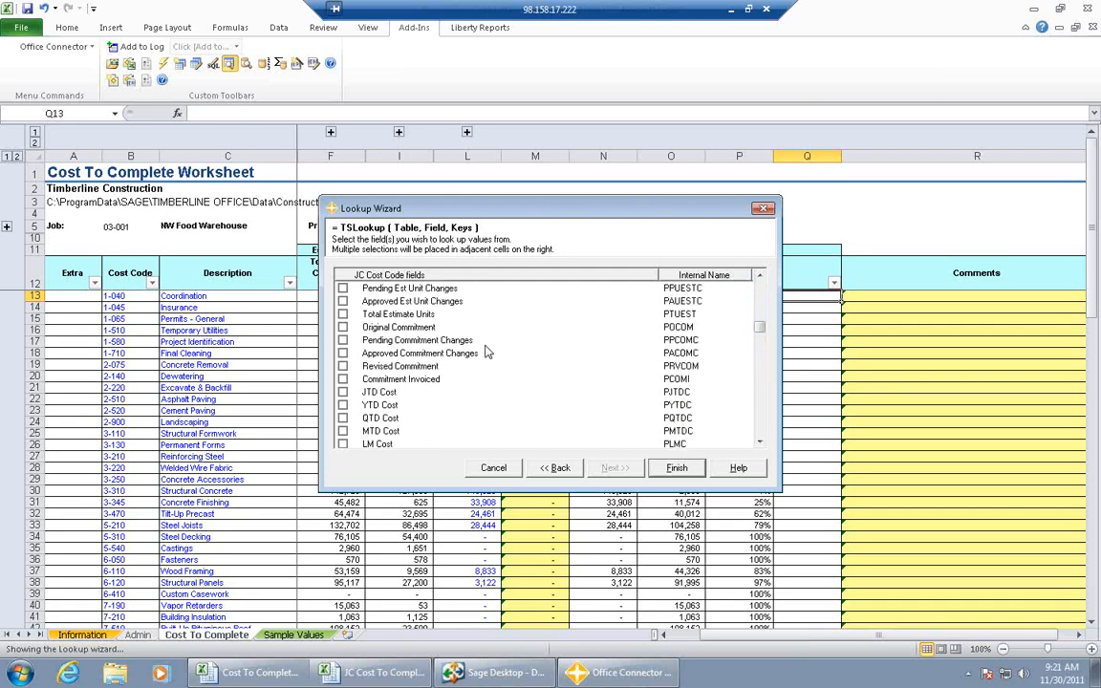
{"action": "left_click", "coordinate": [759, 276]}
{"action": "left_click", "coordinate": [759, 277]}
{"action": "left_click", "coordinate": [759, 276]}
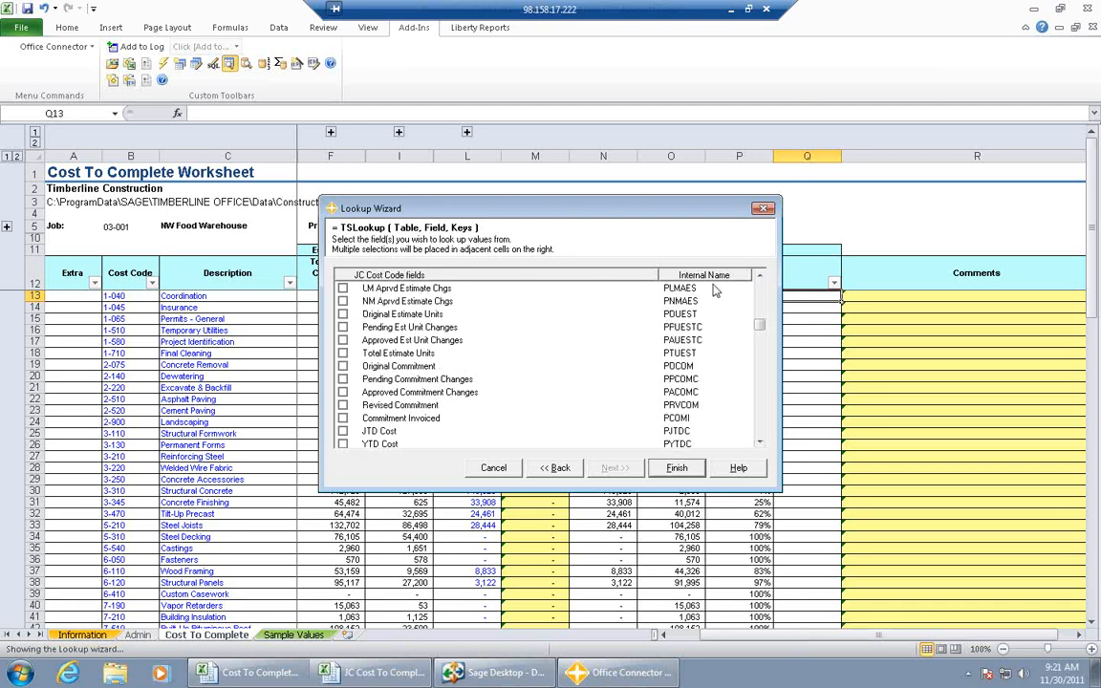
{"action": "left_click", "coordinate": [759, 276]}
{"action": "left_click", "coordinate": [759, 276]}
{"action": "left_click", "coordinate": [760, 276]}
{"action": "left_click", "coordinate": [759, 276]}
{"action": "left_click", "coordinate": [760, 276]}
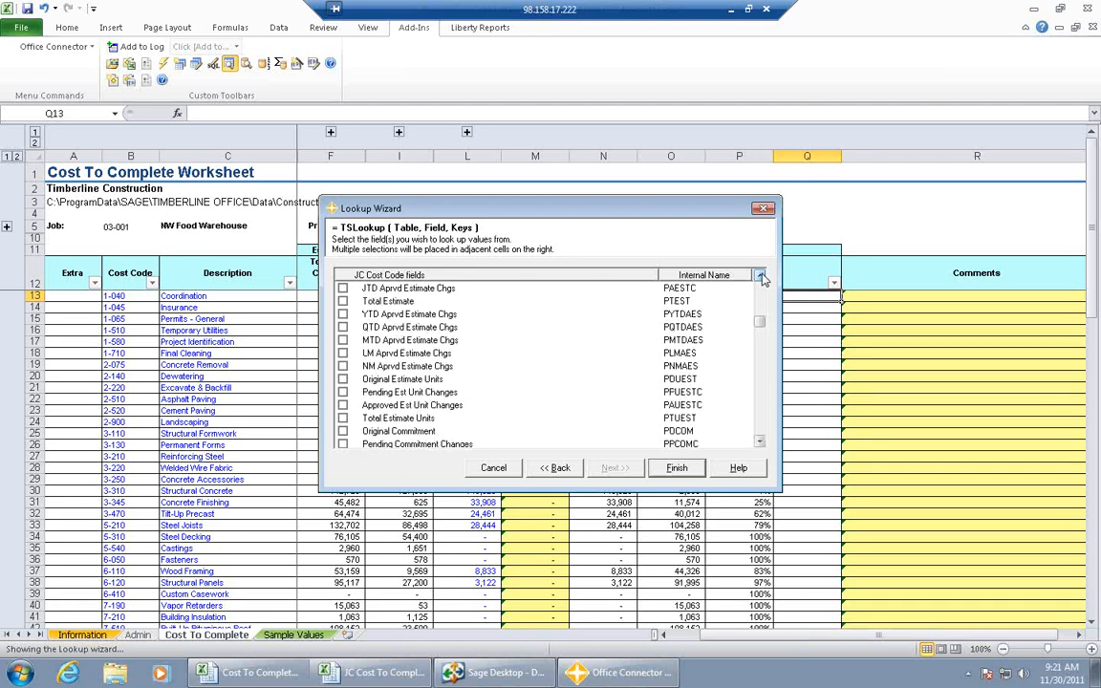
{"action": "left_click", "coordinate": [760, 276]}
{"action": "left_click", "coordinate": [760, 276]}
{"action": "left_click", "coordinate": [759, 276]}
{"action": "left_click", "coordinate": [760, 276]}
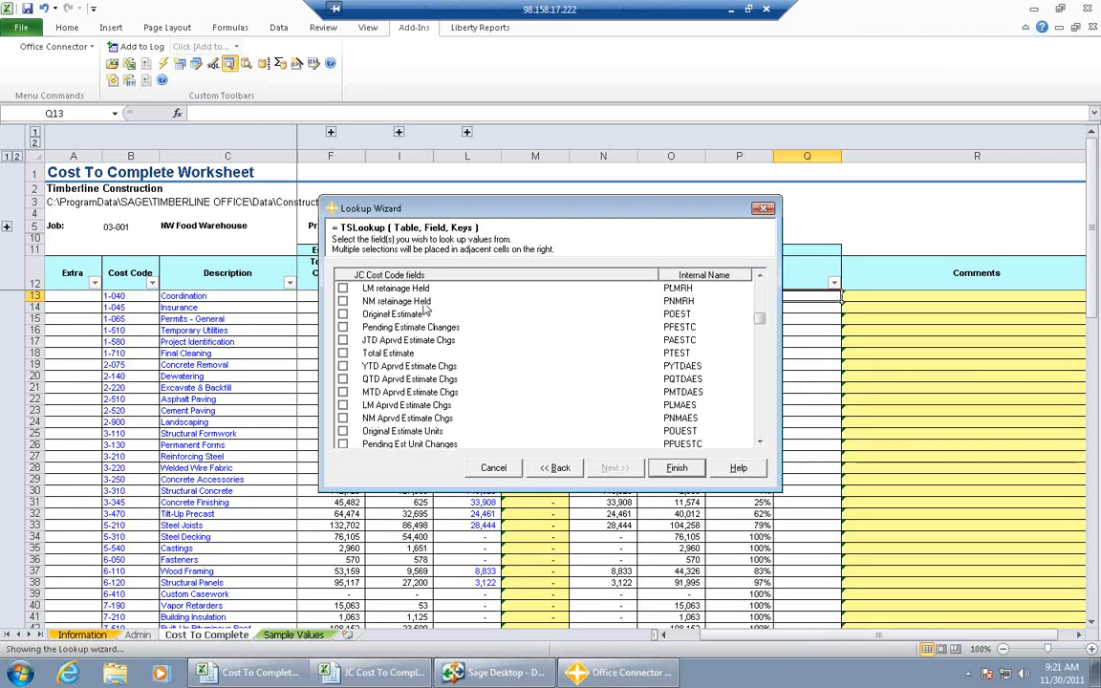
{"action": "left_click", "coordinate": [342, 313]}
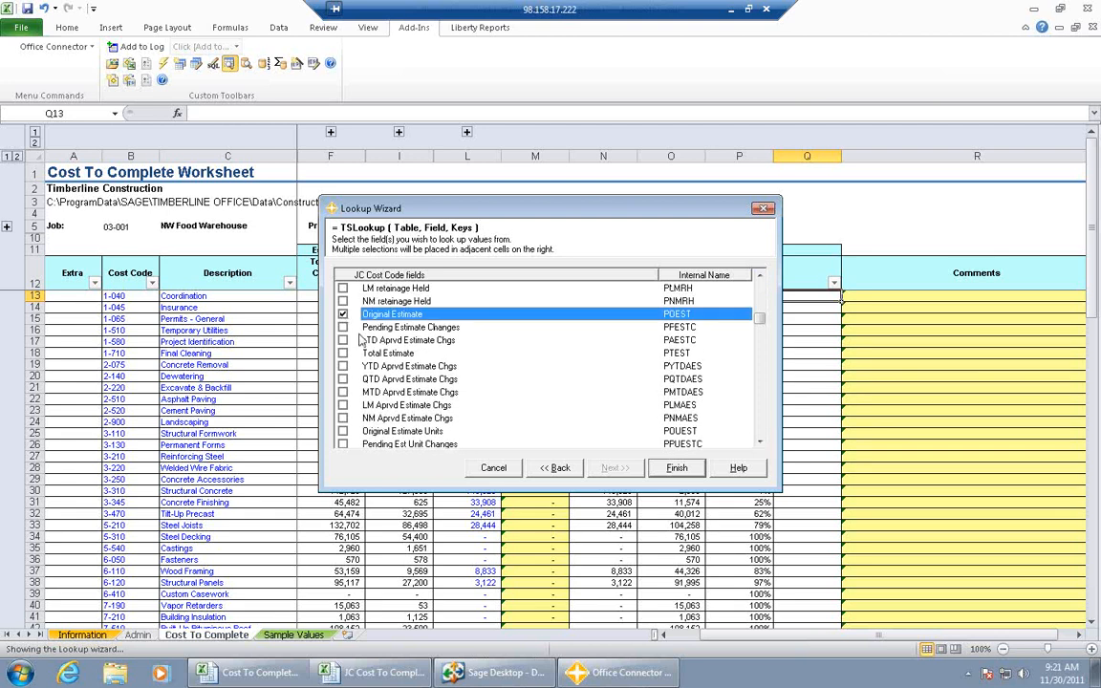
{"action": "left_click", "coordinate": [657, 467]}
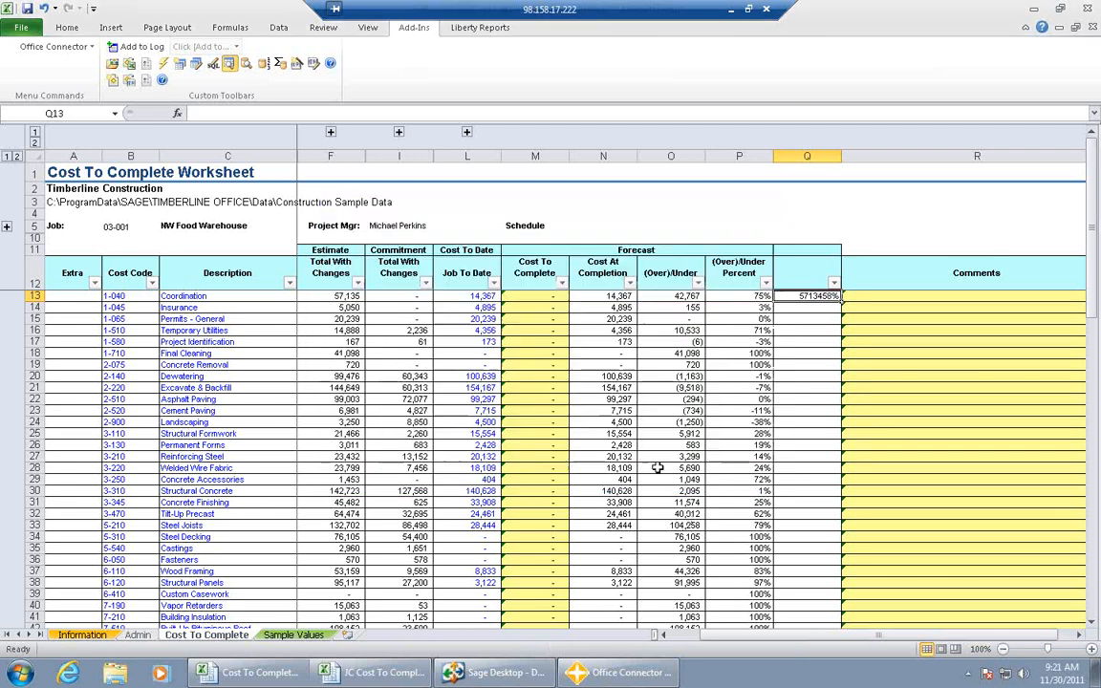
- Format column Q as Number with 0 decimal places and a thousands separator
{"action": "left_click", "coordinate": [801, 158]}
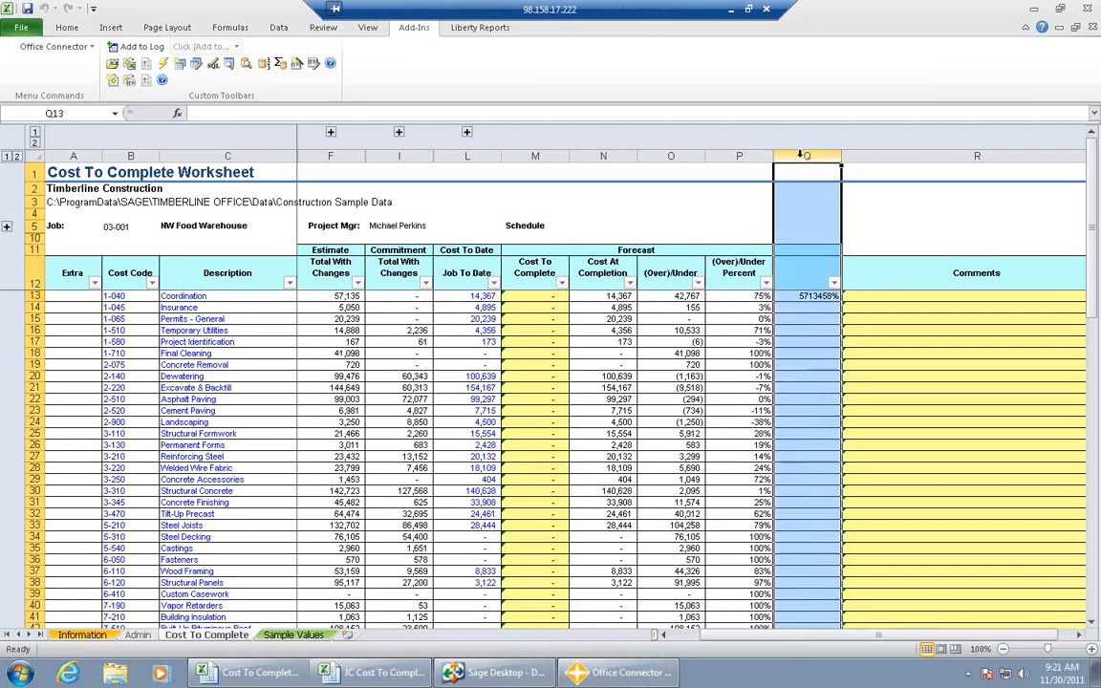
{"action": "right_click", "coordinate": [804, 341]}
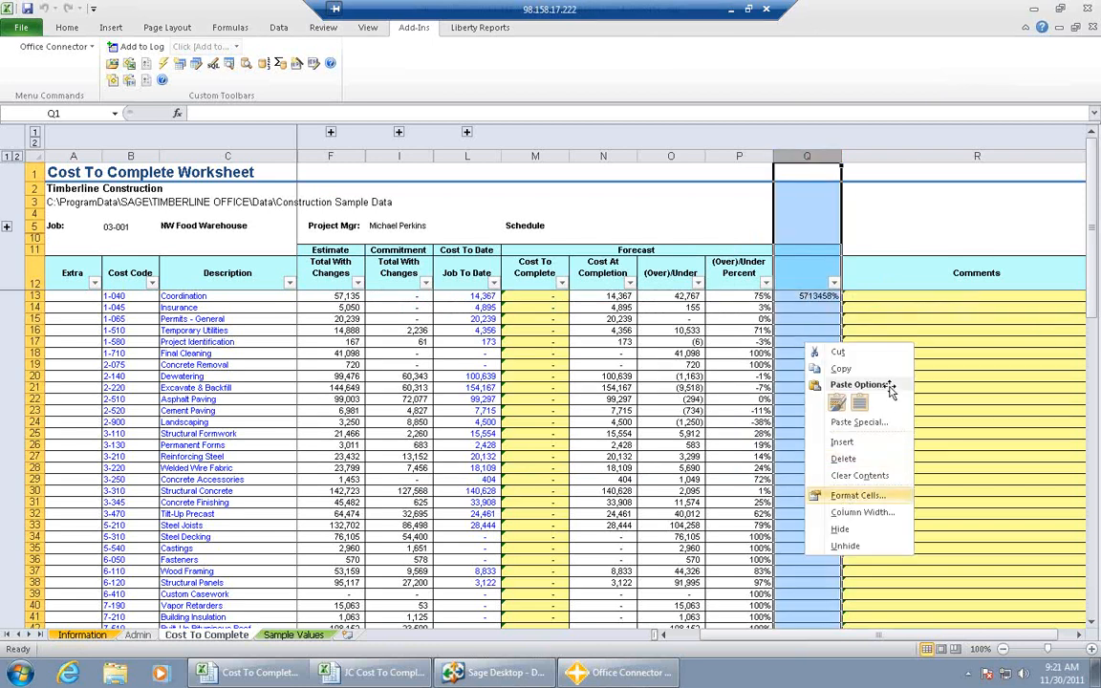
{"action": "left_click", "coordinate": [849, 497]}
{"action": "left_click", "coordinate": [684, 383]}
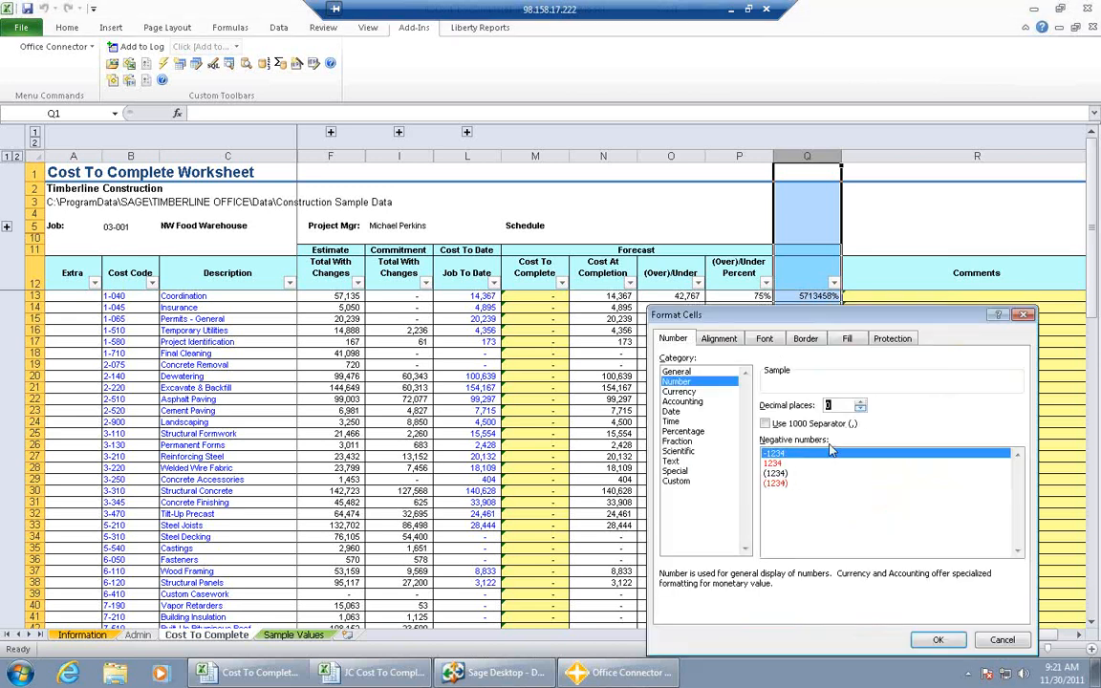
{"action": "left_click", "coordinate": [765, 423]}
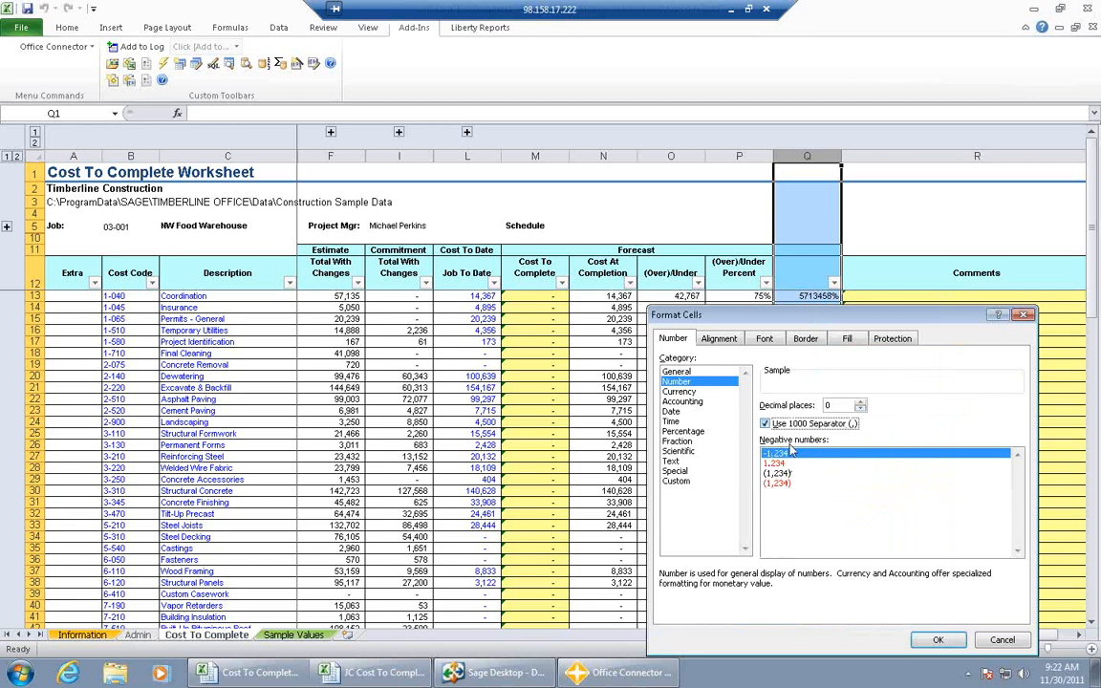
{"action": "left_click", "coordinate": [926, 641]}
- Fill the Original Estimate lookup formula from Q13 down column Q for all cost codes
{"action": "left_click", "coordinate": [812, 296]}
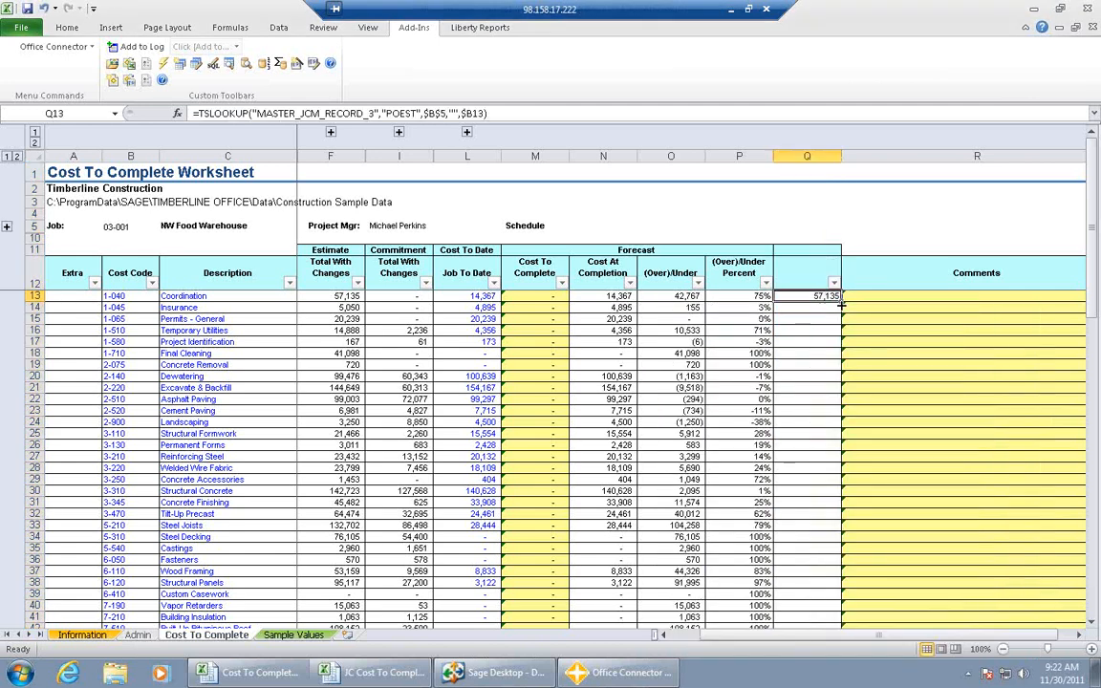
{"action": "double_click", "coordinate": [840, 299]}
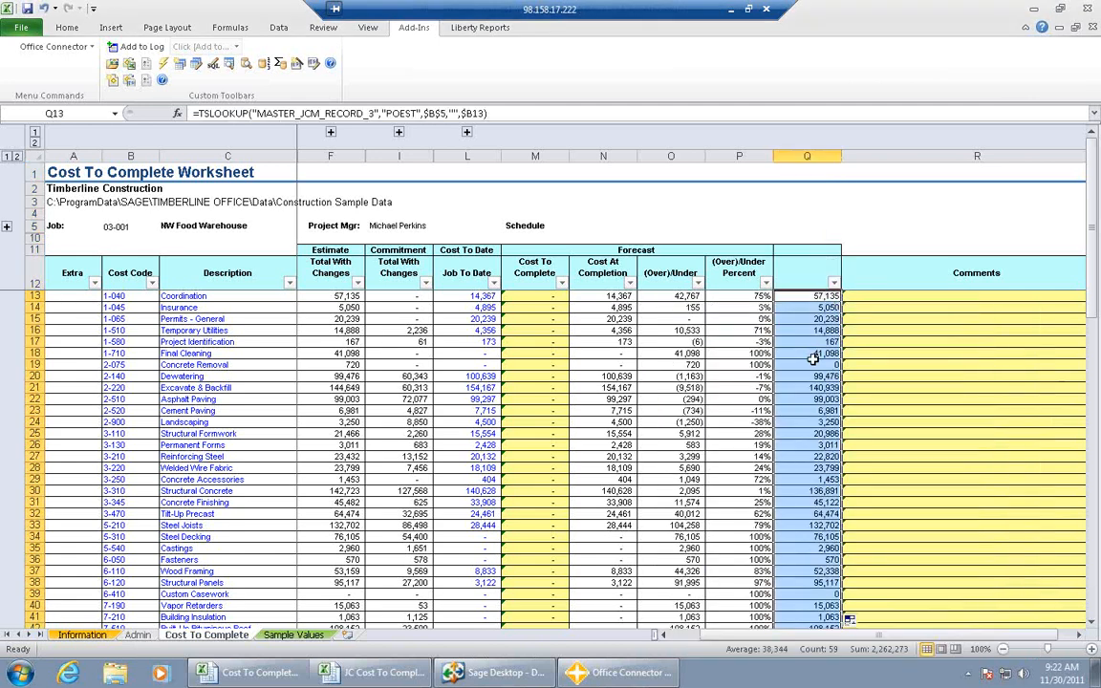
{"action": "left_click", "coordinate": [798, 283]}
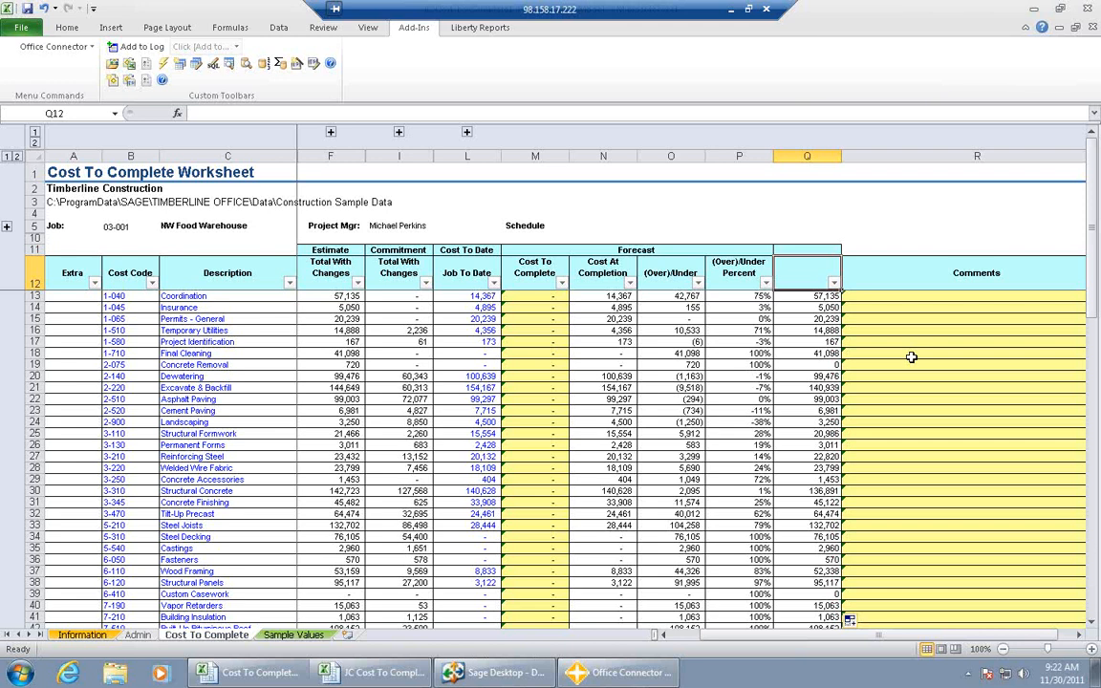
- Close the Cost To Complete1 and JC Cost To Complete1 workbooks without saving, and show the Starter reports in the Office Connector Launch Pad
{"action": "left_click", "coordinate": [1034, 14]}
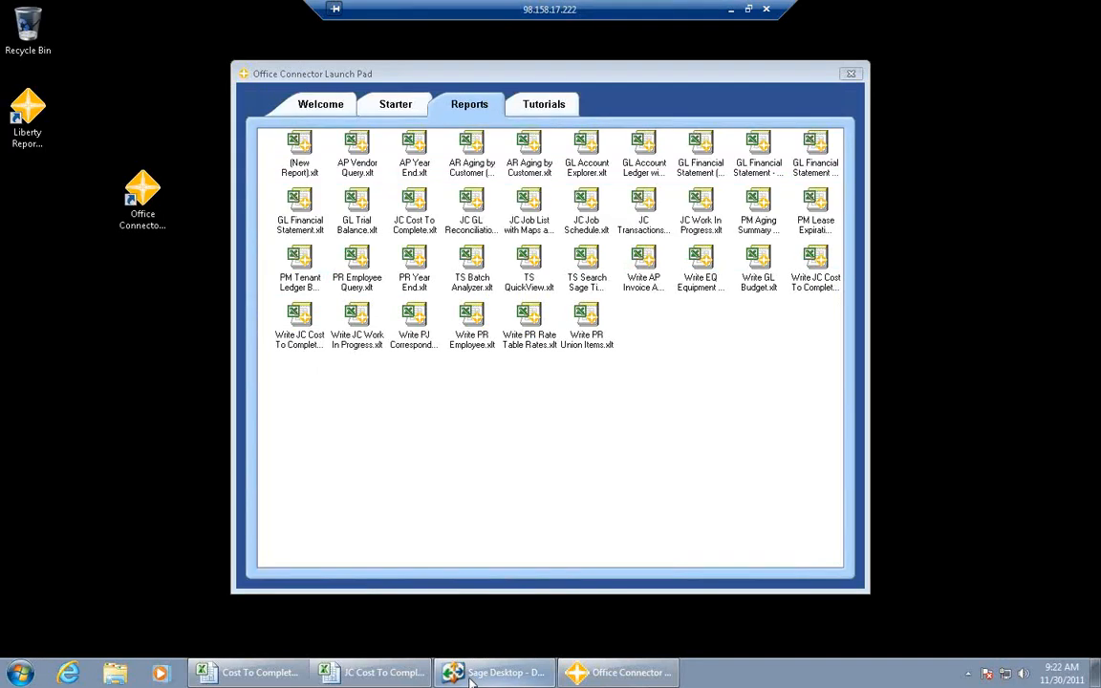
{"action": "left_click", "coordinate": [280, 673]}
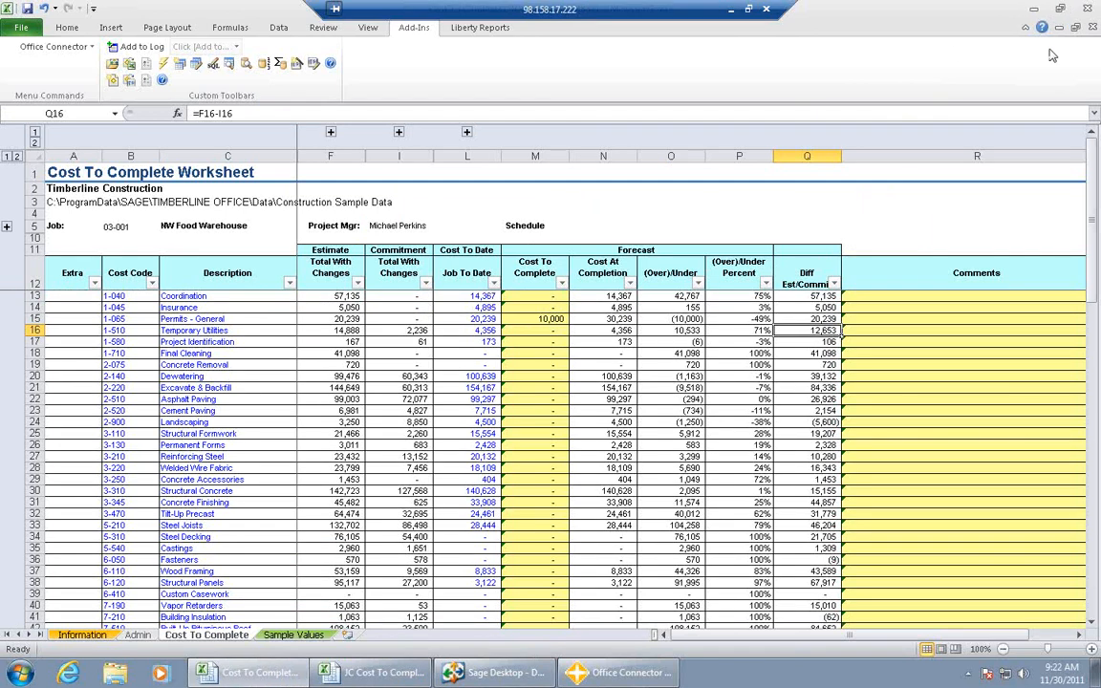
{"action": "left_click", "coordinate": [1089, 11]}
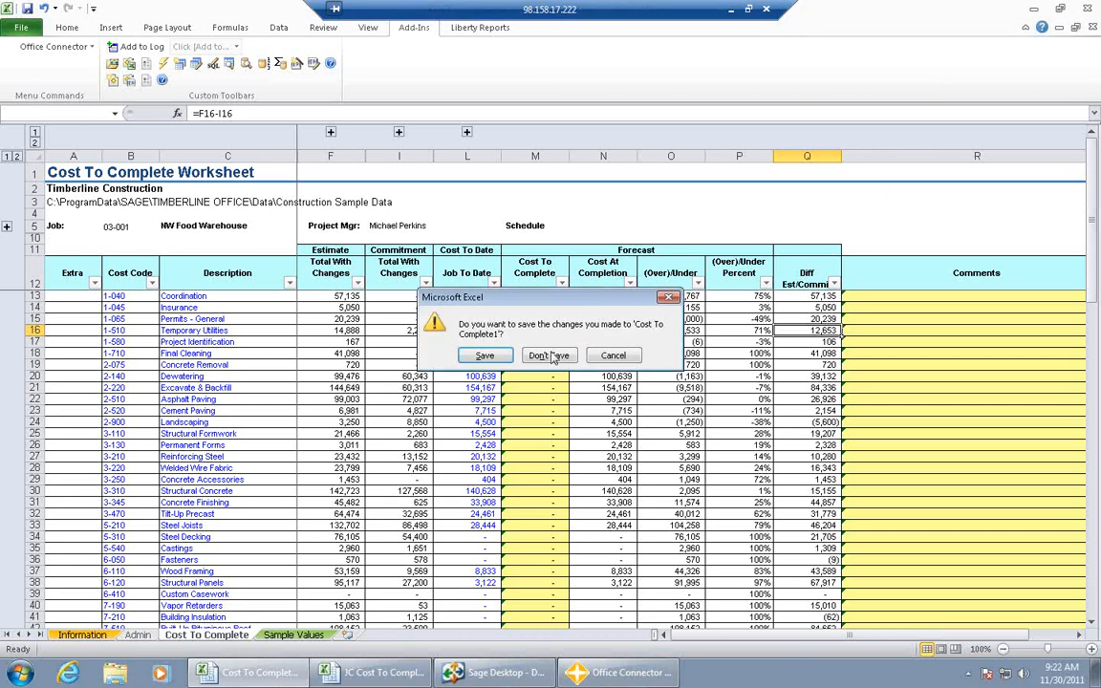
{"action": "left_click", "coordinate": [495, 323]}
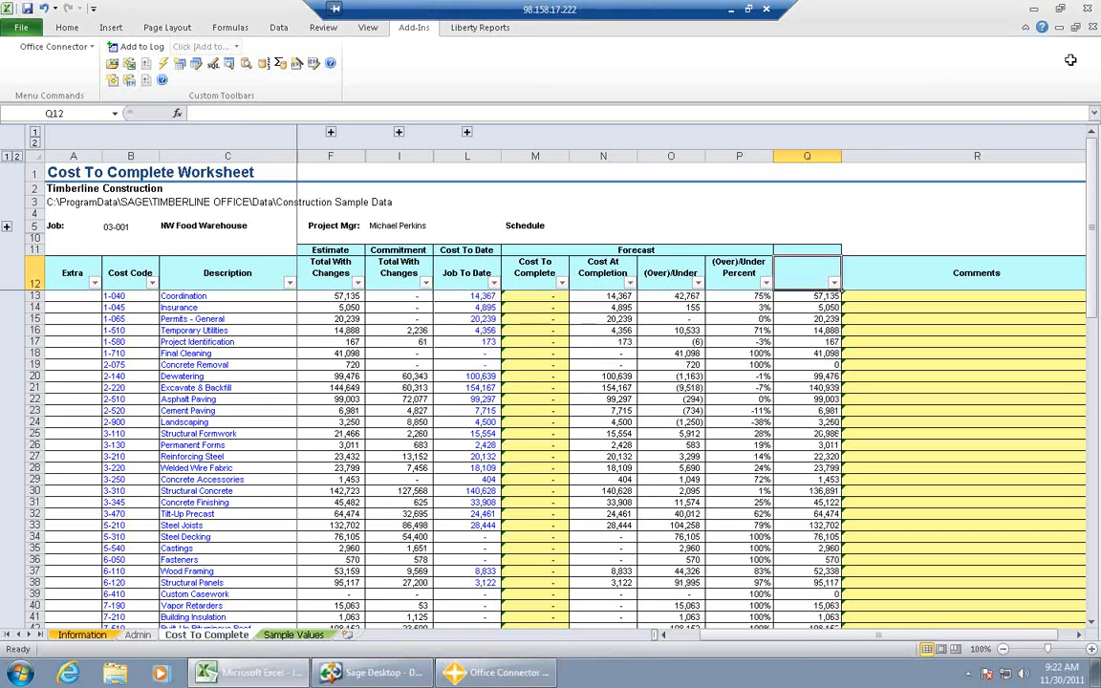
{"action": "left_click", "coordinate": [1087, 10]}
{"action": "left_click", "coordinate": [548, 356]}
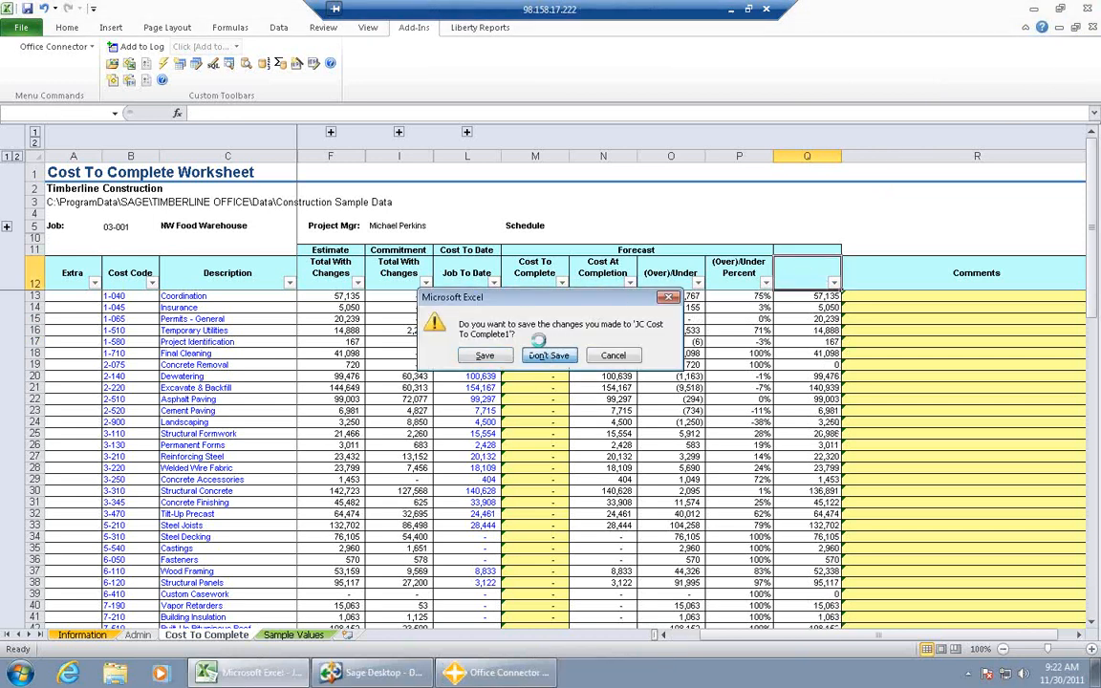
{"action": "left_click", "coordinate": [392, 107]}
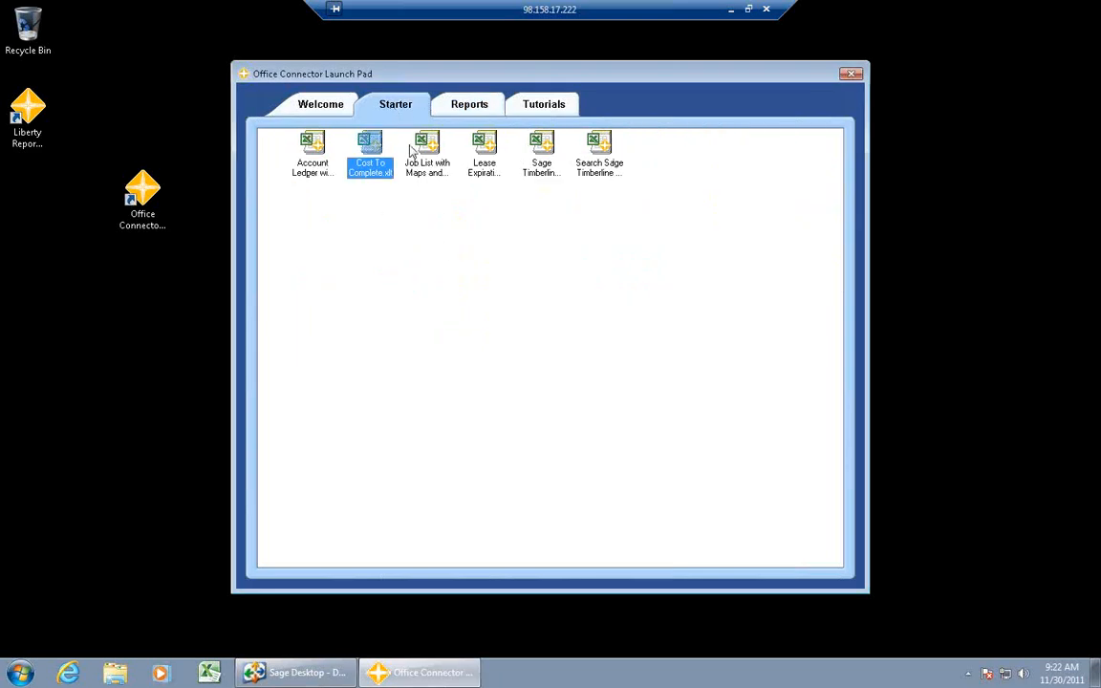
- Run the Account Ledger with Detail report for Timberline Construction with the account mask 10-%
{"action": "double_click", "coordinate": [318, 158]}
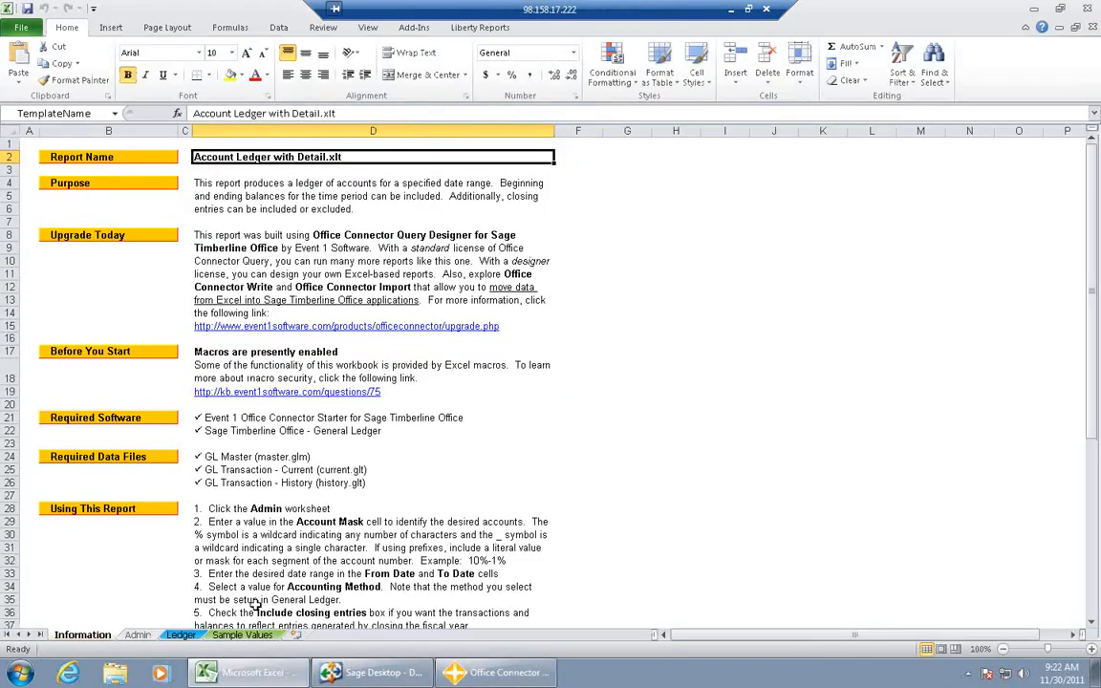
{"action": "left_click", "coordinate": [140, 636]}
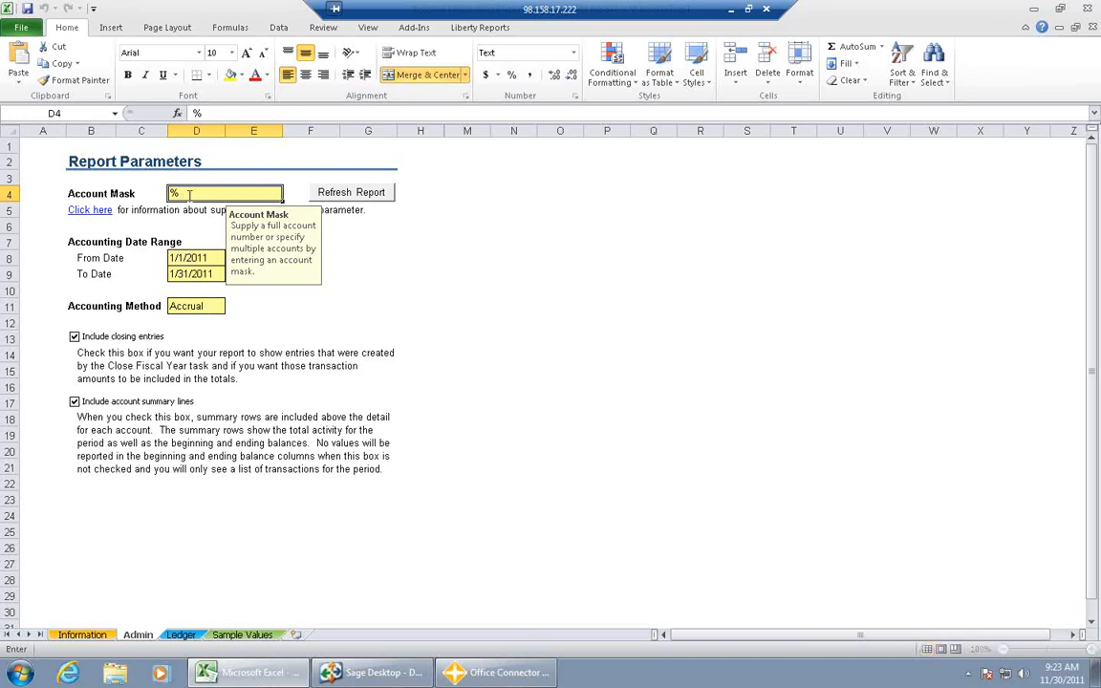
{"action": "type", "text": "10-%"}
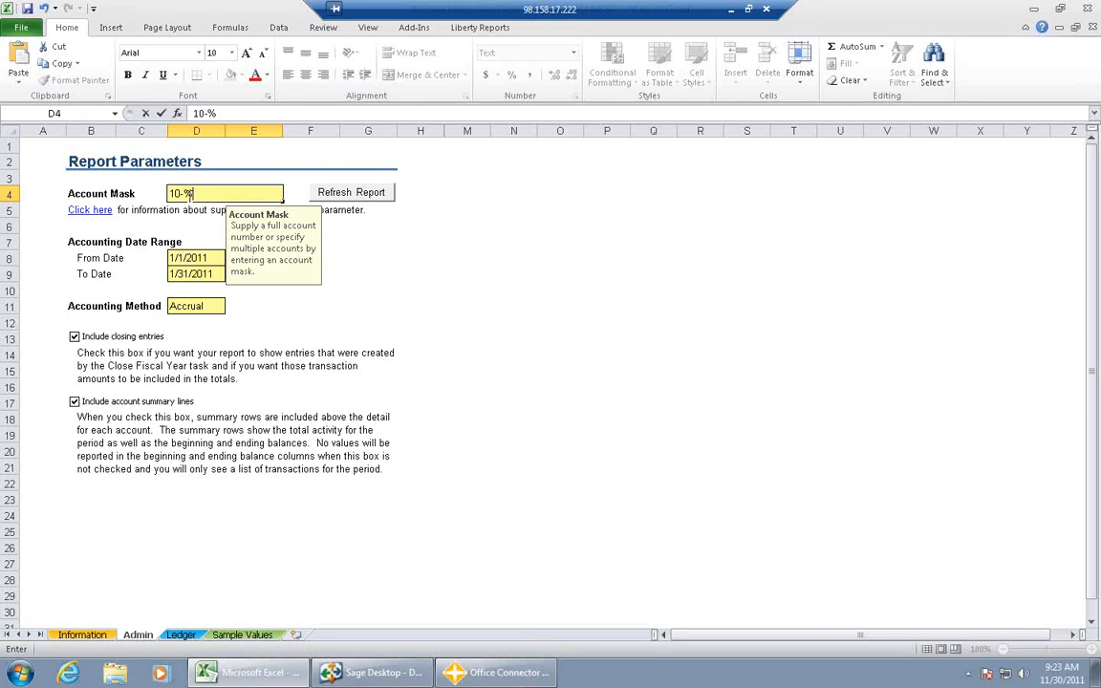
{"action": "left_click", "coordinate": [350, 194]}
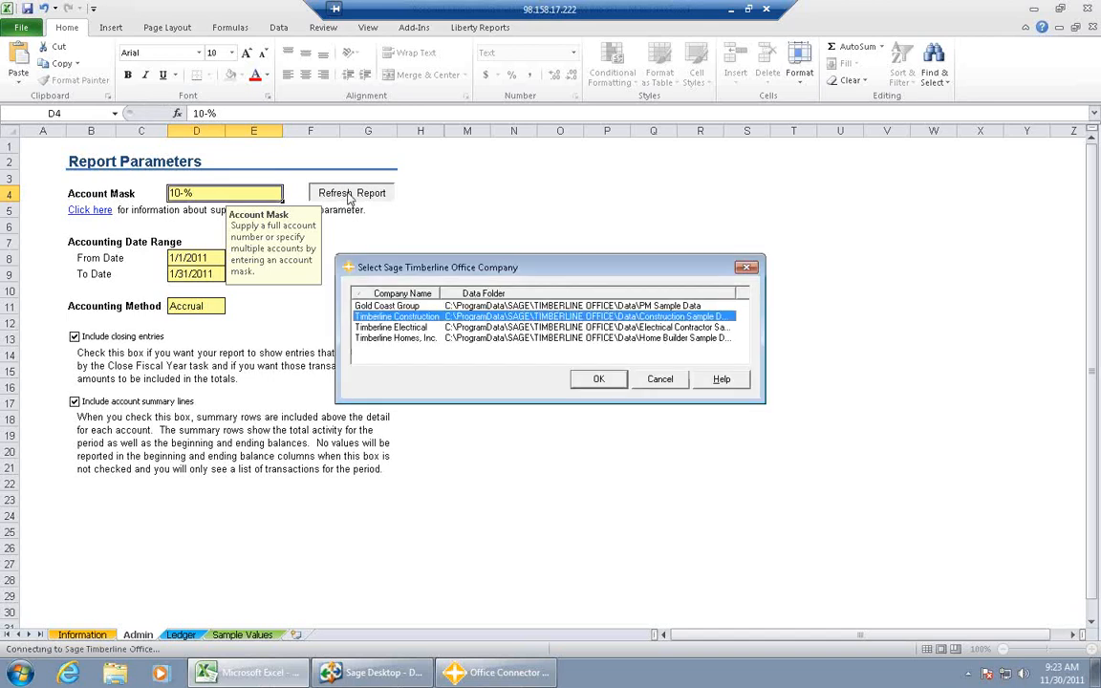
{"action": "left_click", "coordinate": [601, 380]}
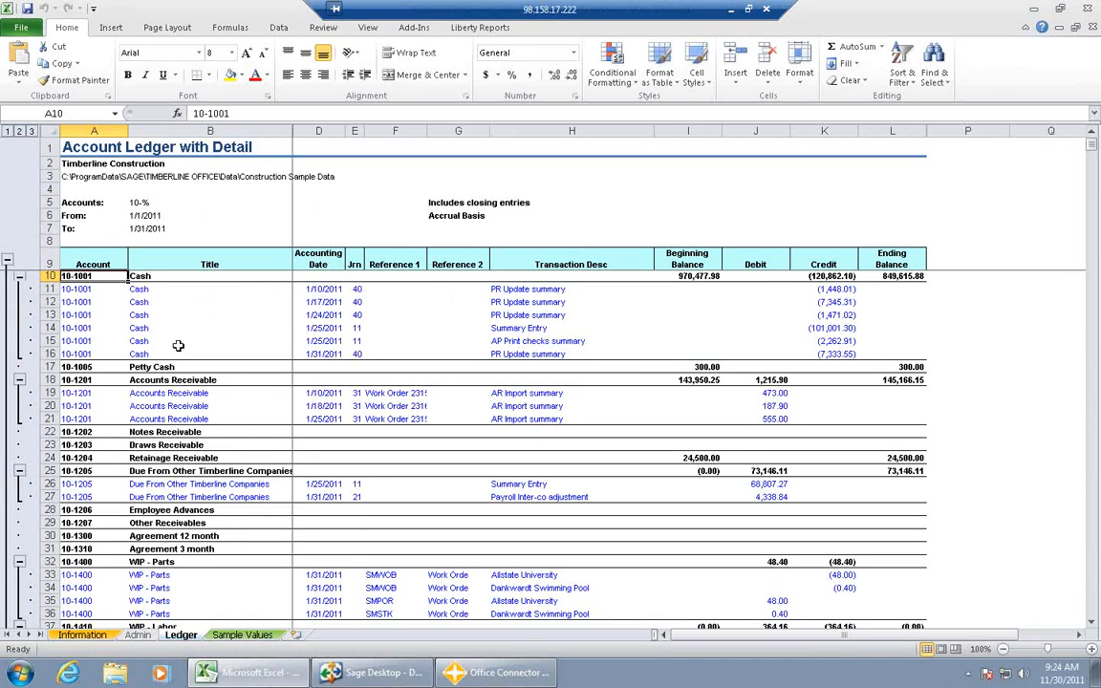
- Collapse and re-expand the transaction detail under the Cash and Accounts Receivable accounts in the ledger
{"action": "left_click", "coordinate": [20, 277]}
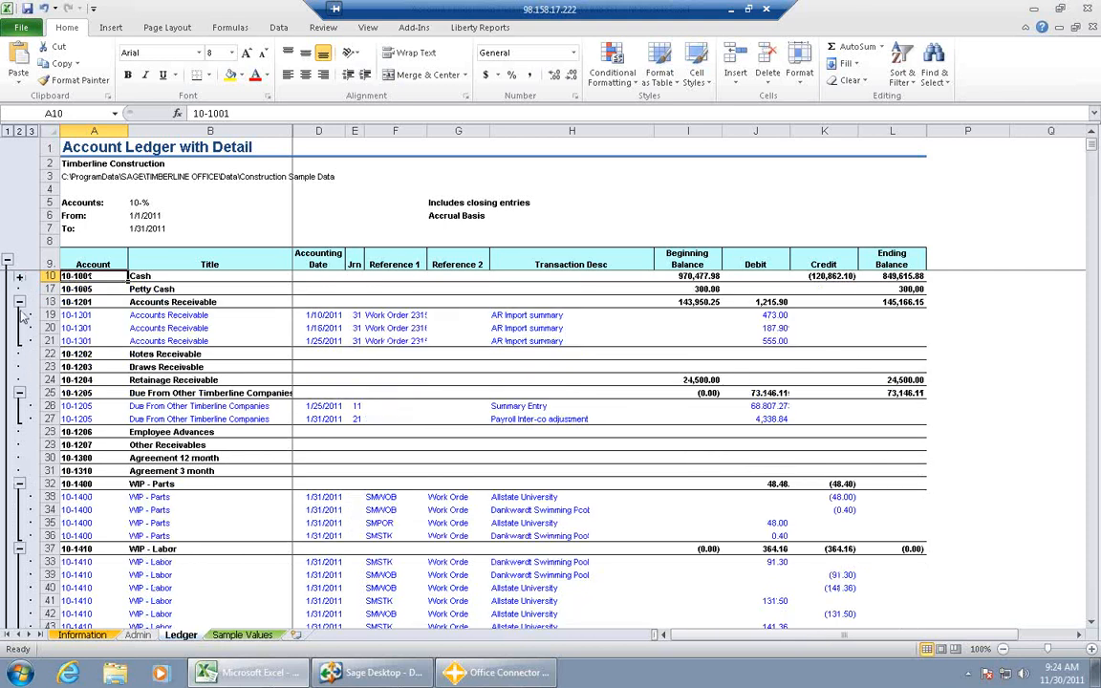
{"action": "left_click", "coordinate": [20, 302]}
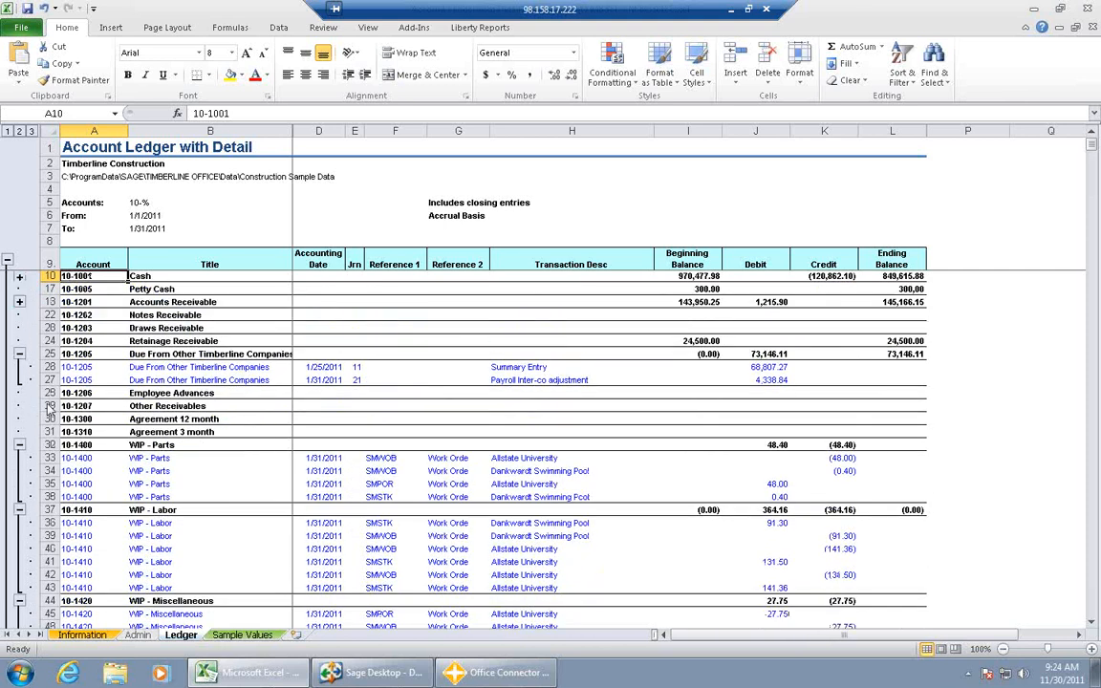
{"action": "left_click", "coordinate": [19, 302]}
{"action": "left_click", "coordinate": [19, 278]}
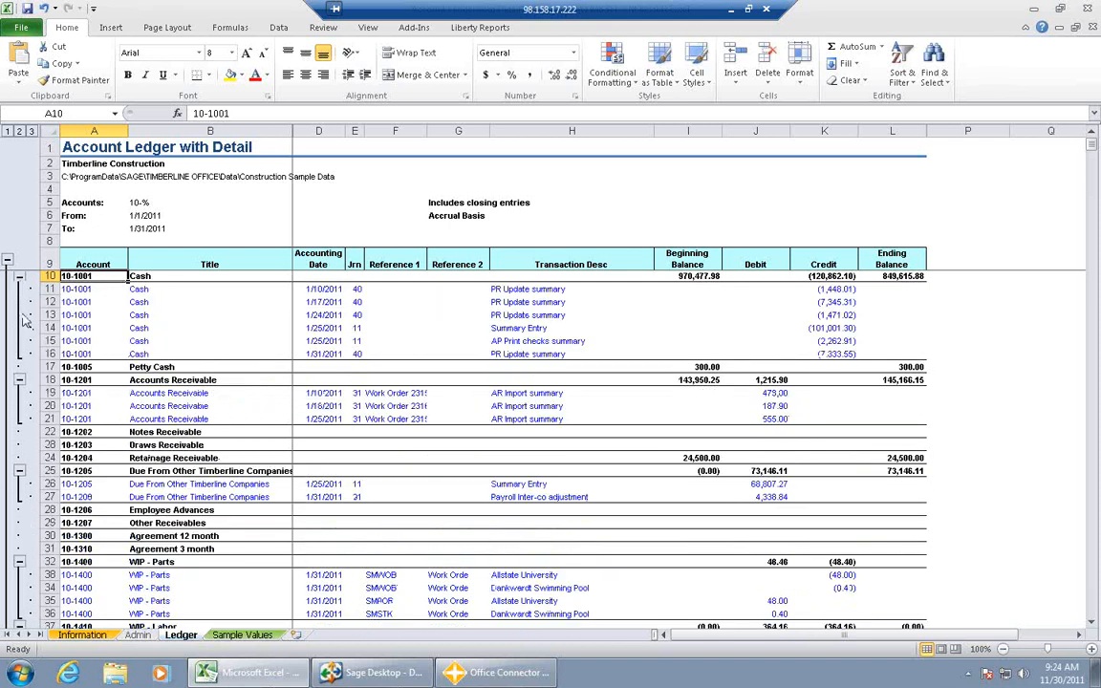
{"action": "left_click", "coordinate": [19, 278]}
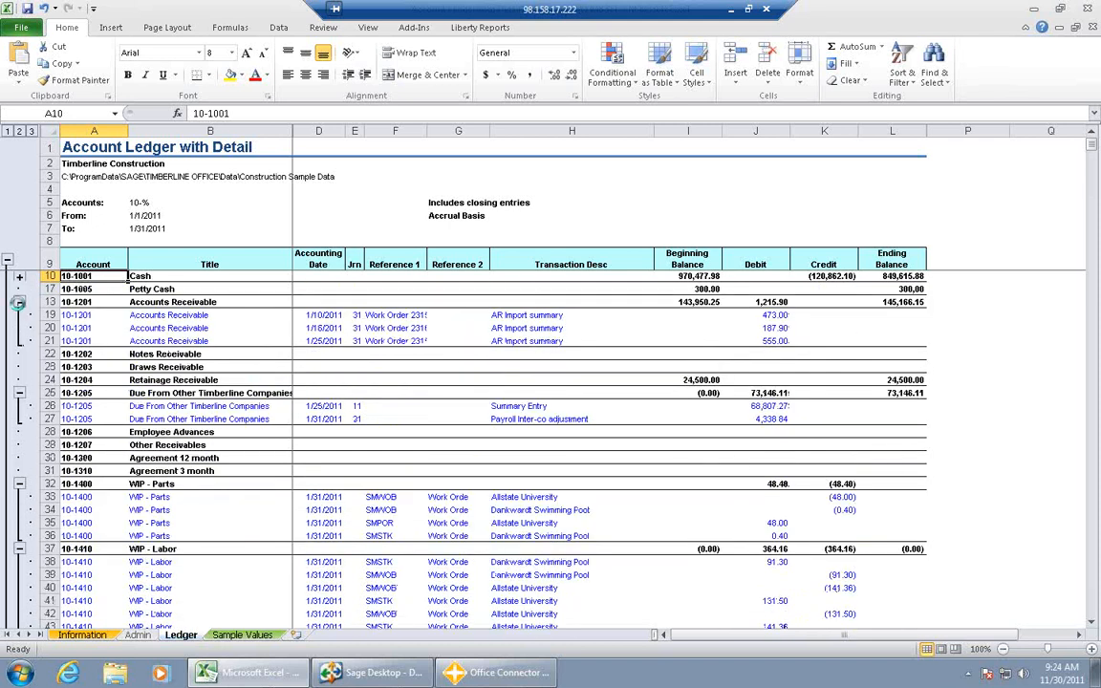
{"action": "left_click", "coordinate": [19, 302]}
{"action": "left_click", "coordinate": [19, 302]}
{"action": "left_click", "coordinate": [19, 276]}
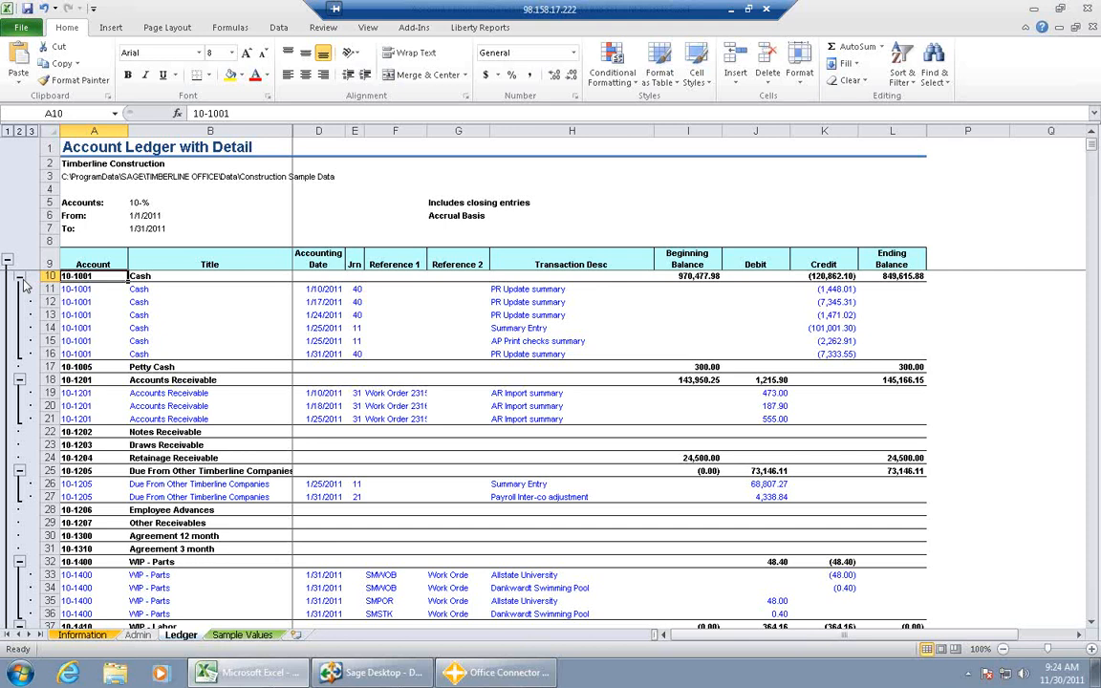
- Show the Office Connector add-in commands and close the Account Ledger with Detail1 workbook without saving
{"action": "left_click", "coordinate": [415, 27]}
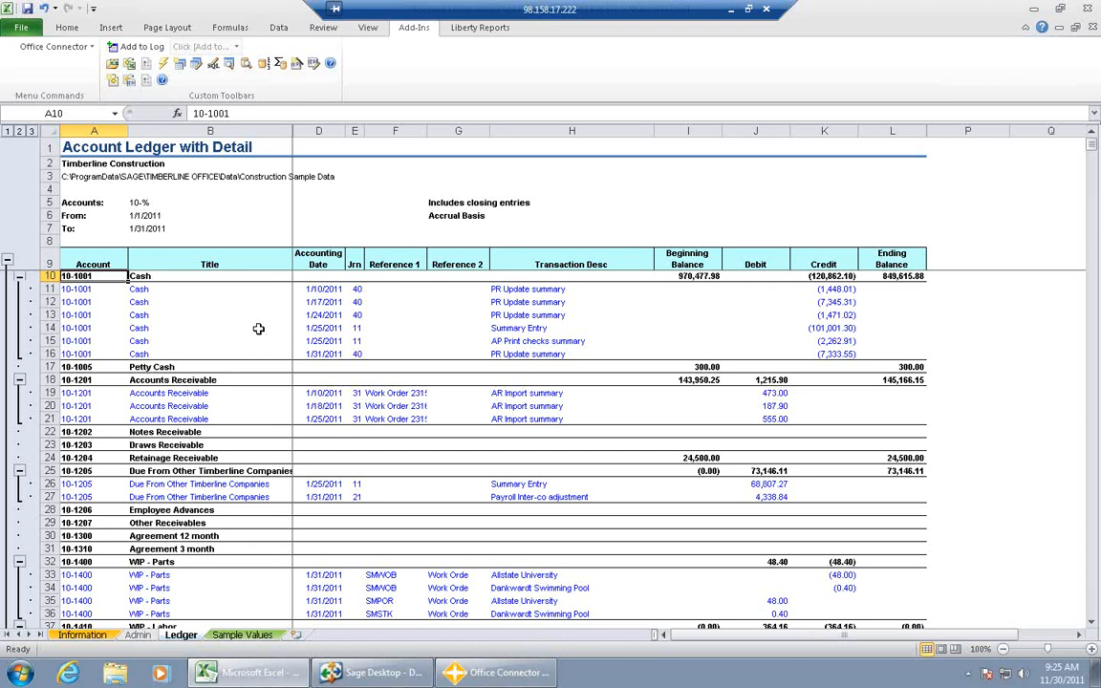
{"action": "left_click", "coordinate": [1090, 11]}
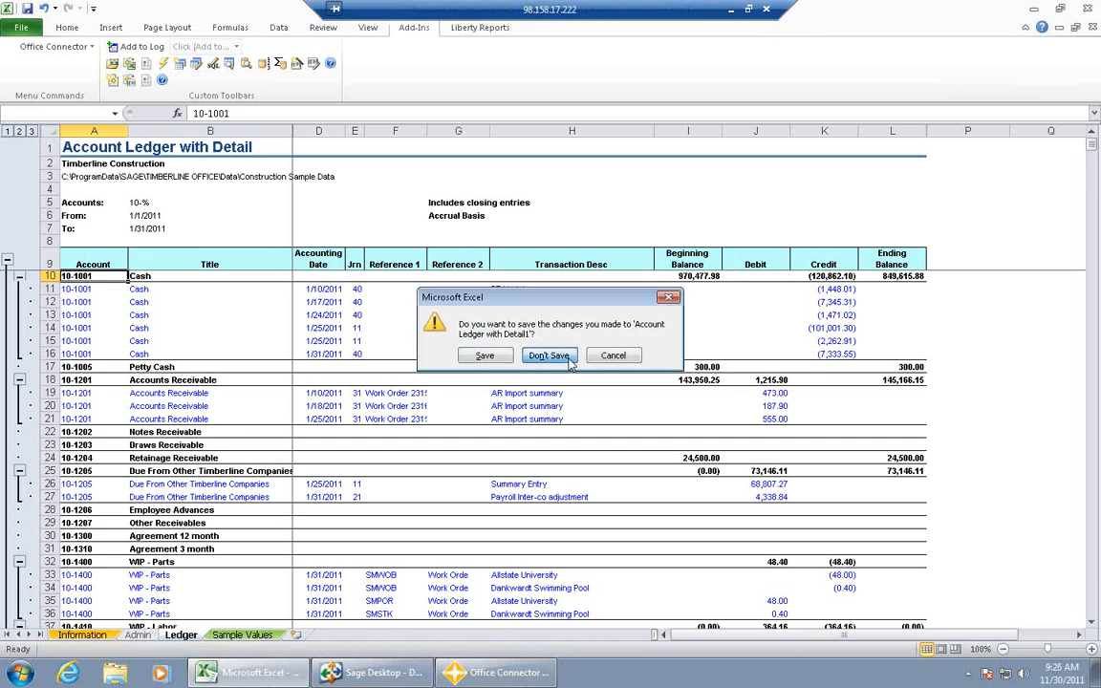
{"action": "left_click", "coordinate": [549, 356]}
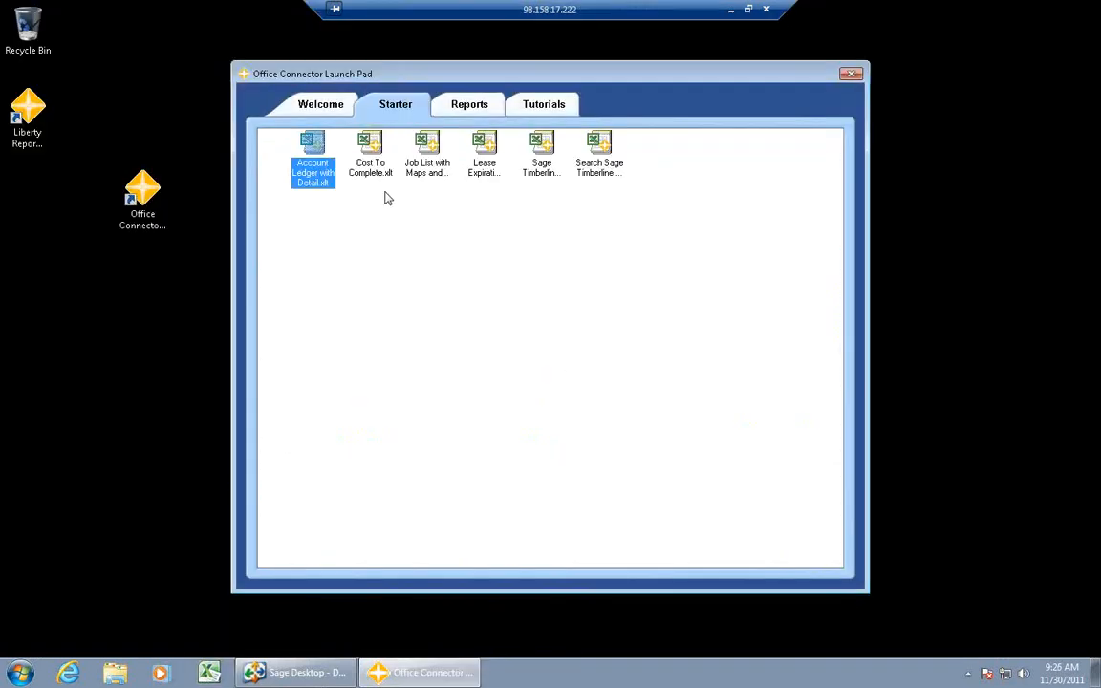
- Open the Job List with Maps and Weather report for Timberline Construction with data connections enabled, and show its Job Information worksheet
{"action": "left_click", "coordinate": [431, 150]}
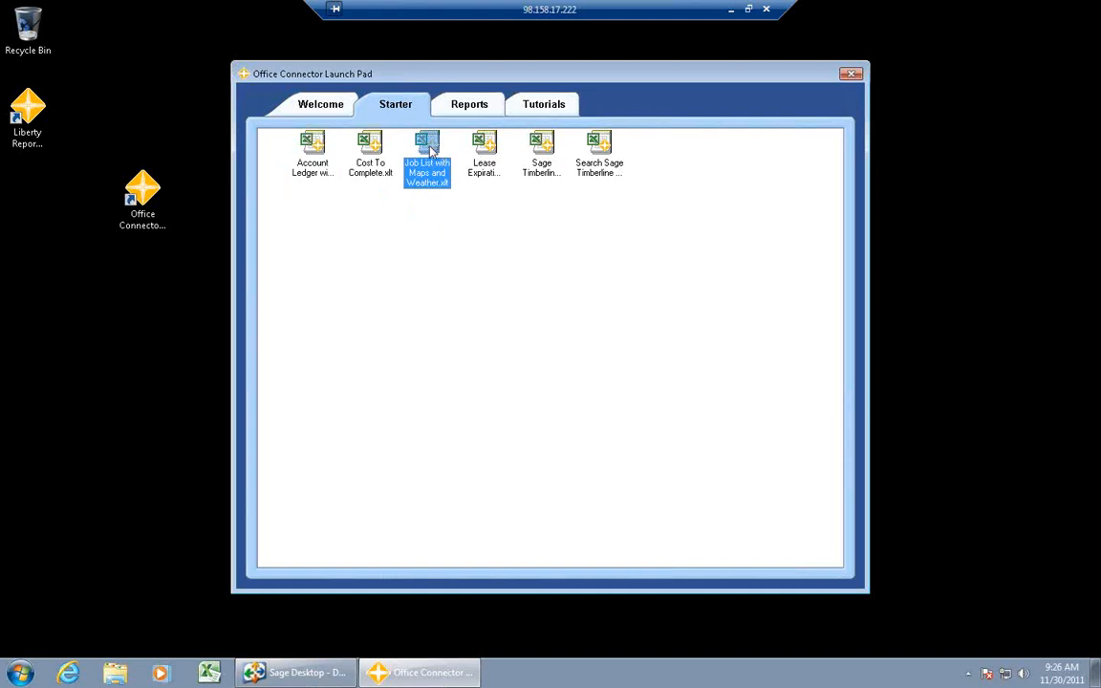
{"action": "double_click", "coordinate": [431, 150]}
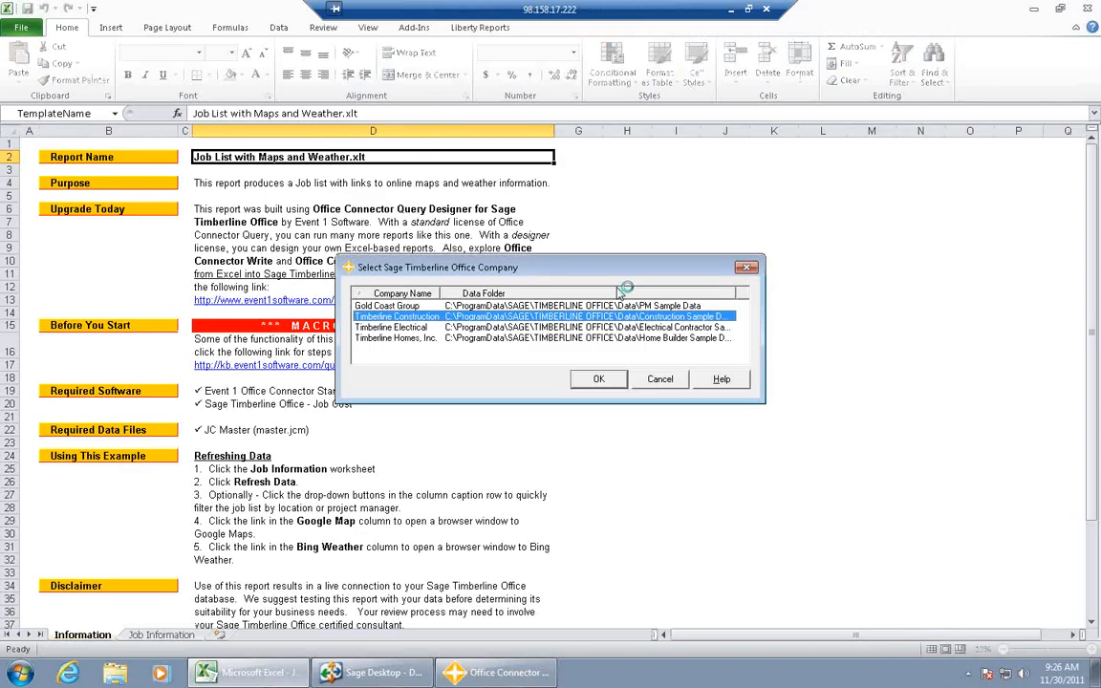
{"action": "left_click", "coordinate": [600, 380]}
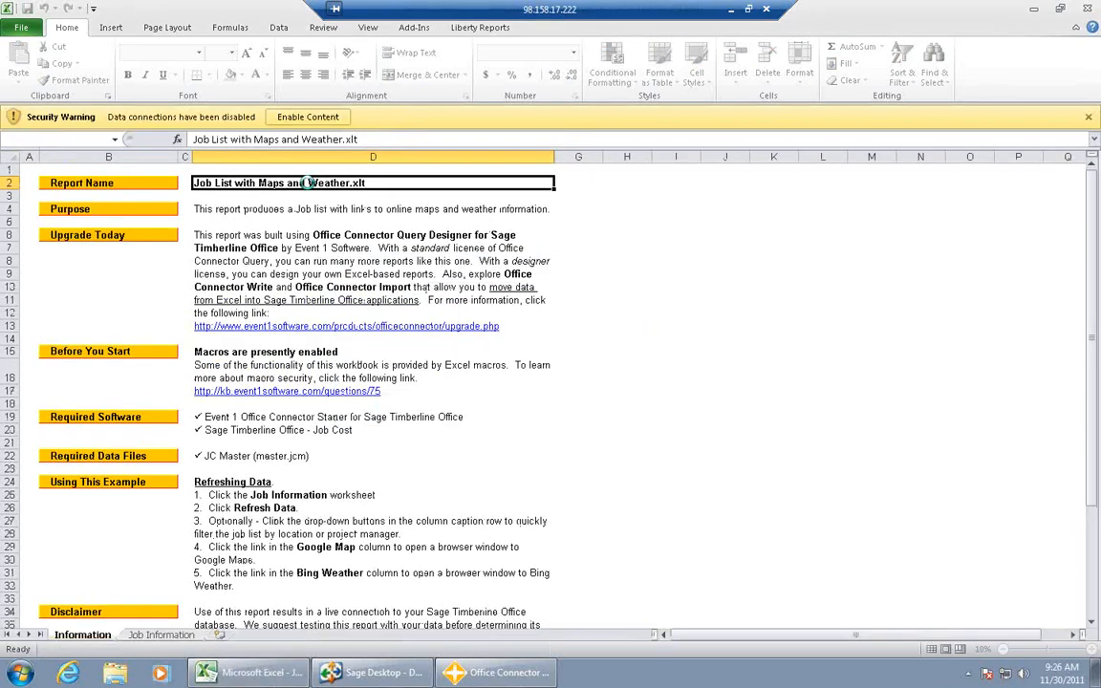
{"action": "left_click", "coordinate": [291, 116]}
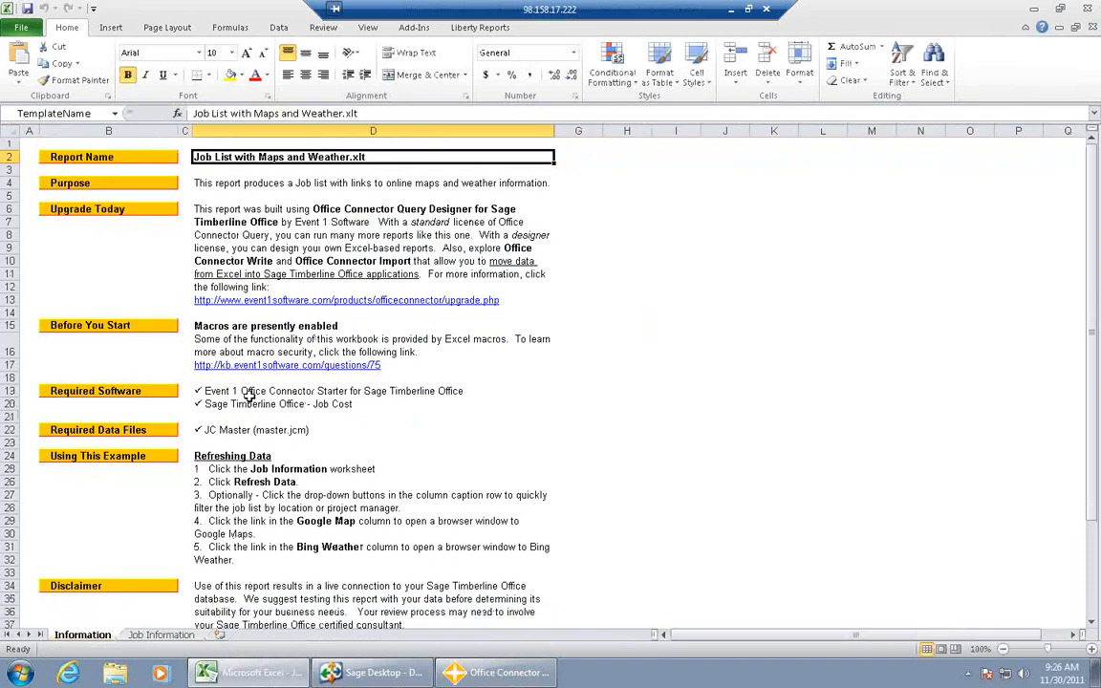
{"action": "left_click", "coordinate": [181, 637]}
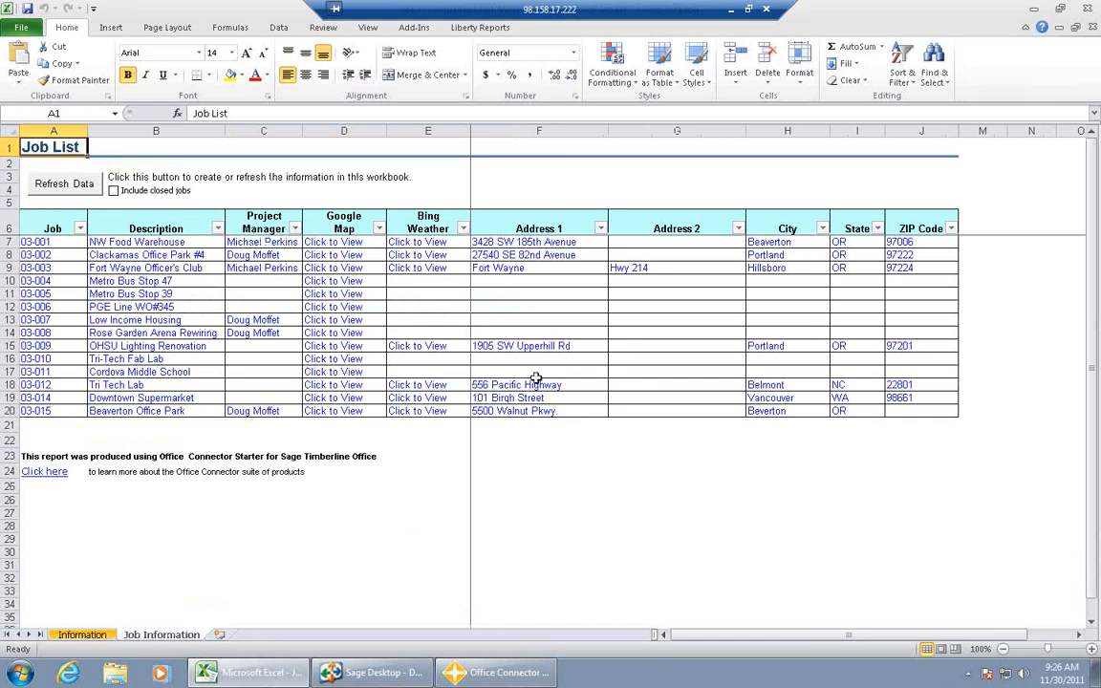
- Try to open the Google Map link for the NW Food Warehouse job
{"action": "left_click", "coordinate": [336, 246]}
{"action": "double_click", "coordinate": [337, 244]}
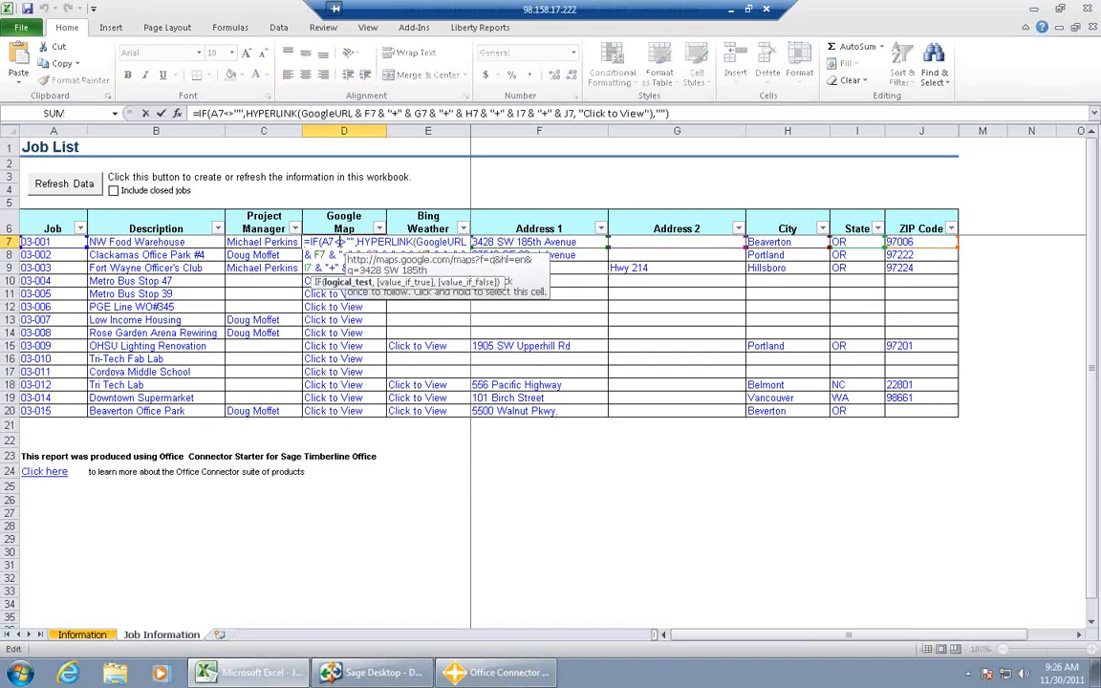
{"action": "left_click", "coordinate": [423, 481]}
{"action": "left_click", "coordinate": [410, 459]}
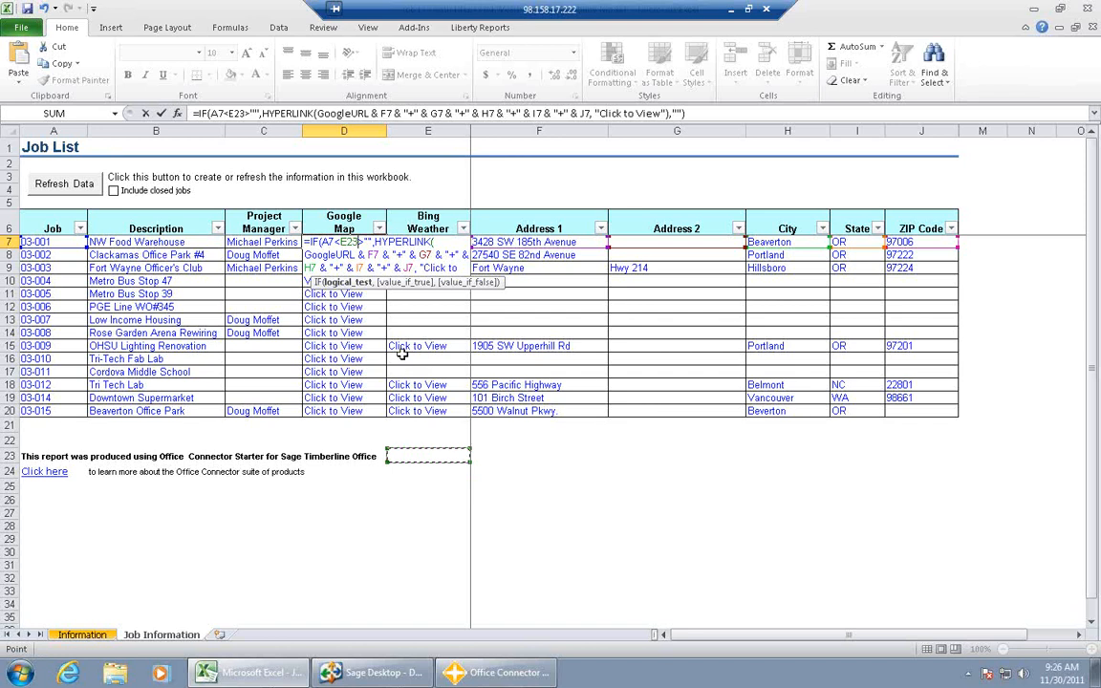
{"action": "left_click", "coordinate": [351, 372]}
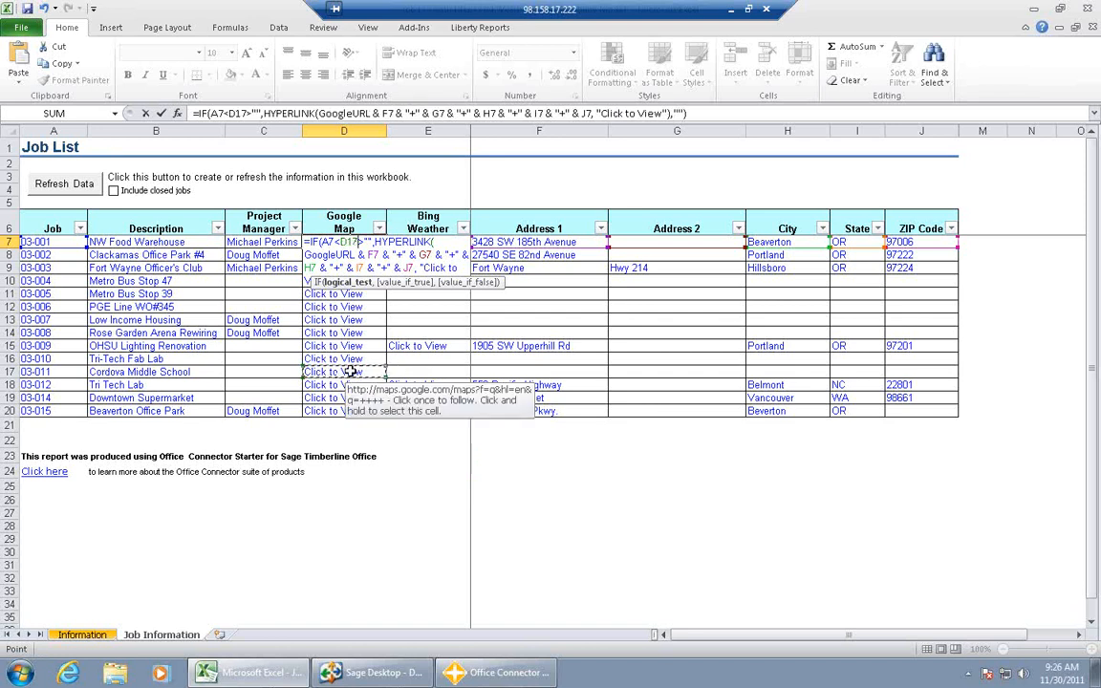
{"action": "left_click", "coordinate": [426, 183]}
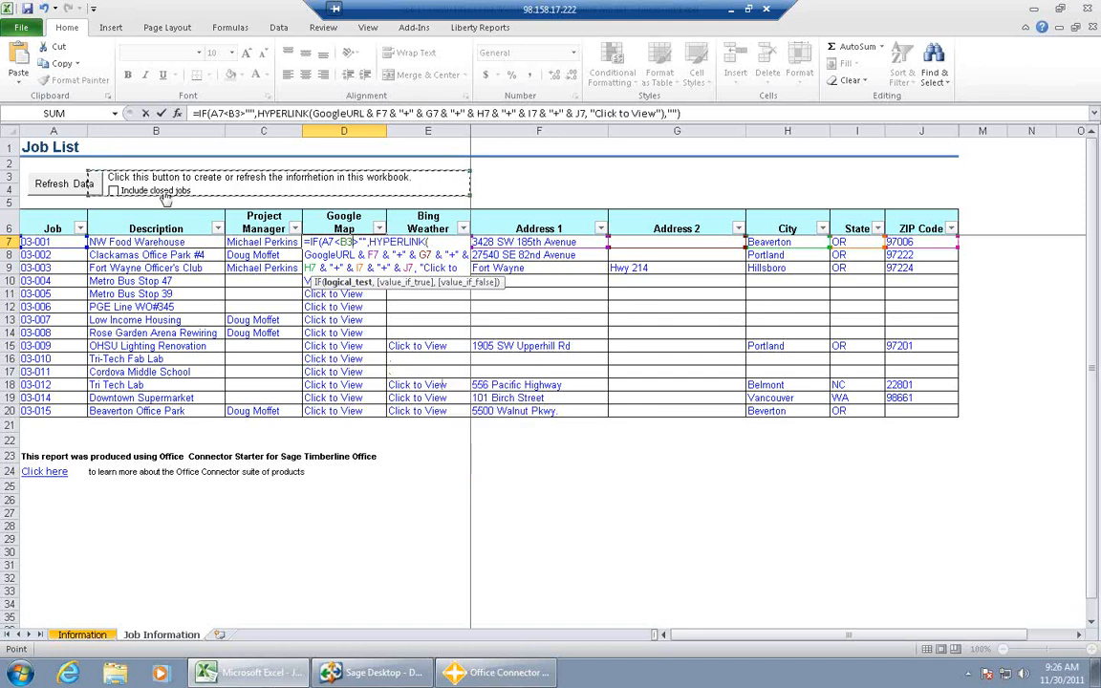
{"action": "left_click", "coordinate": [69, 187]}
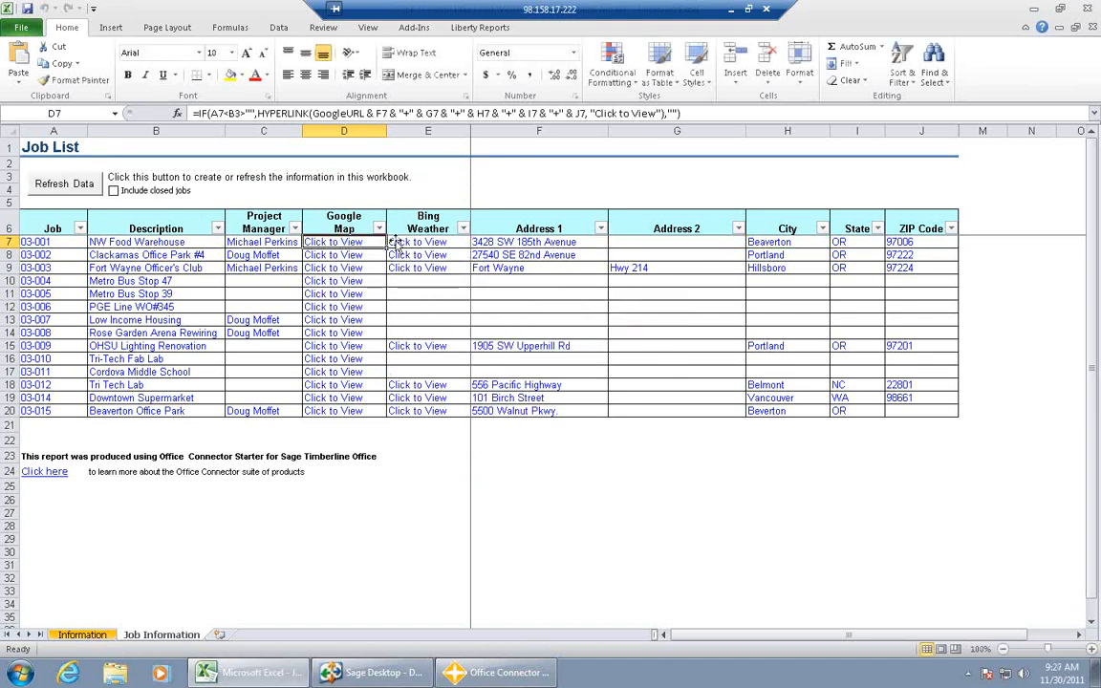
- View the Bing Weather page for the NW Food Warehouse job and close the current browser tab
{"action": "left_click", "coordinate": [401, 247]}
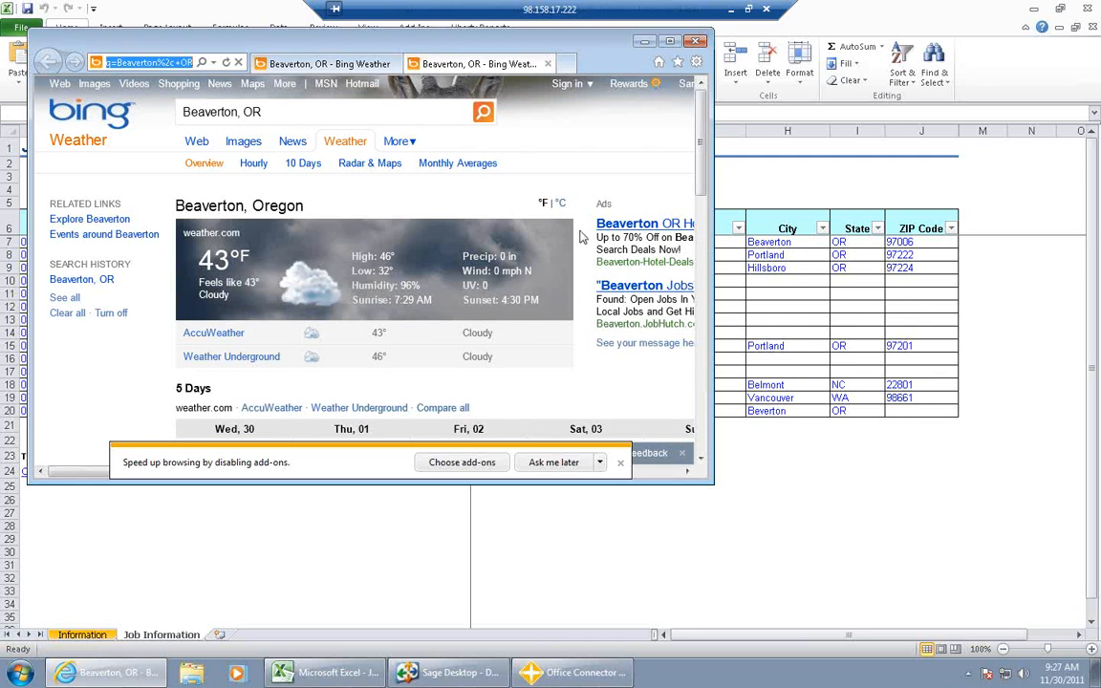
{"action": "left_click", "coordinate": [700, 189]}
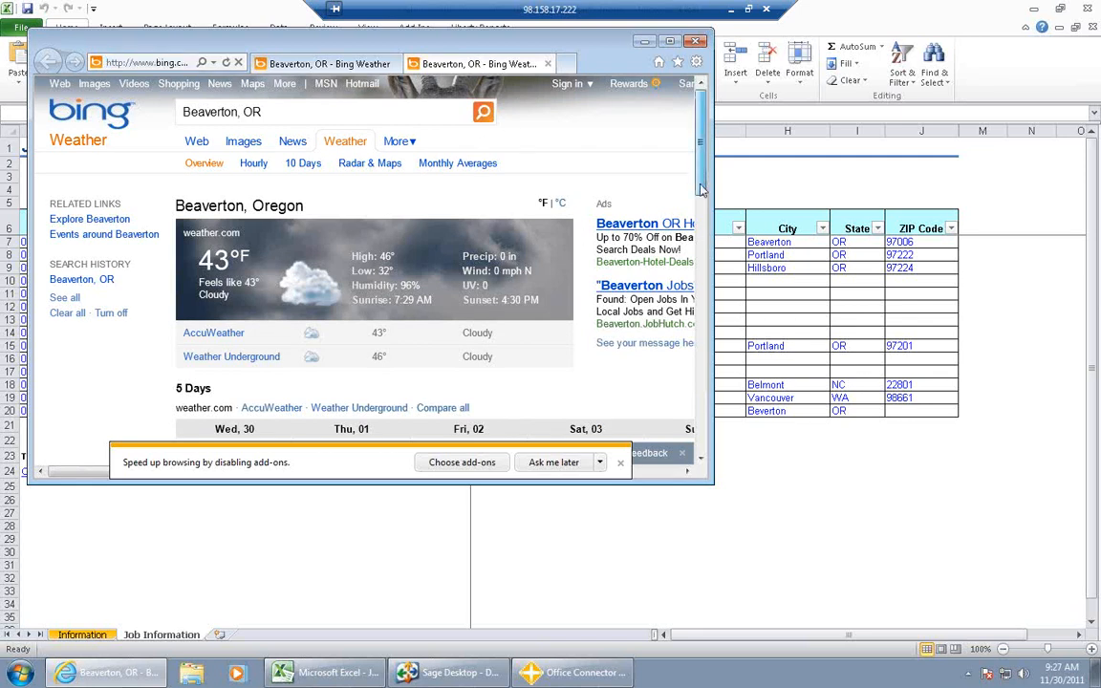
{"action": "left_click_drag", "start_coordinate": [702, 191], "coordinate": [702, 134]}
{"action": "left_click", "coordinate": [694, 44]}
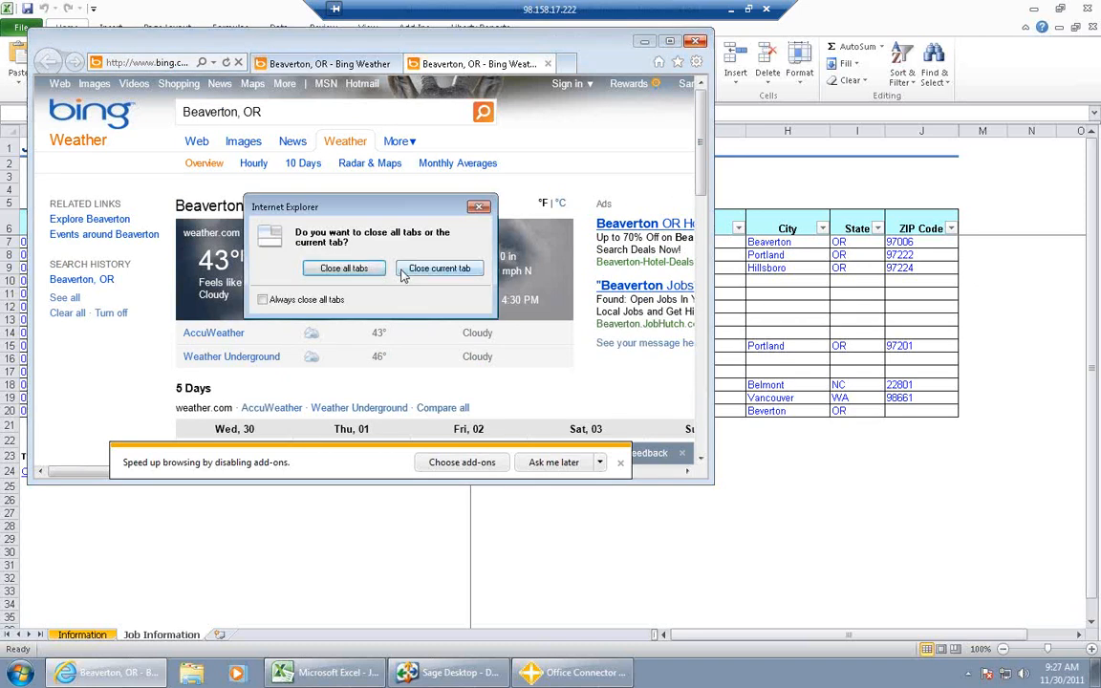
{"action": "left_click", "coordinate": [403, 272]}
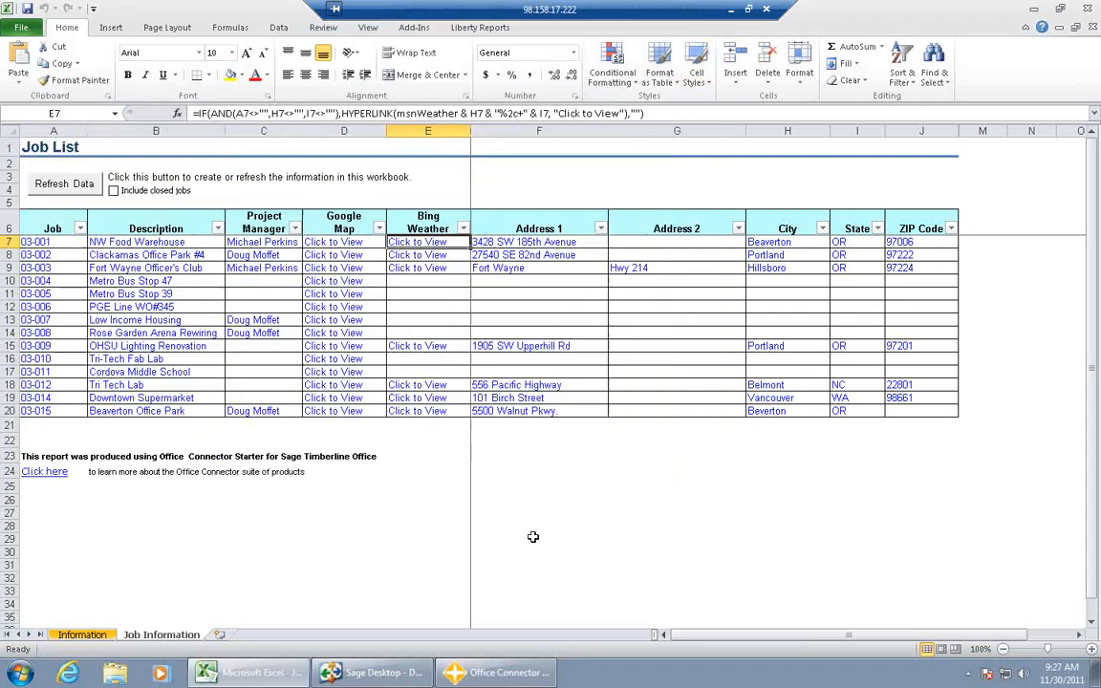
- Return to the job list and close the Job List with Maps and Weather1 workbook without saving
{"action": "left_click", "coordinate": [533, 537]}
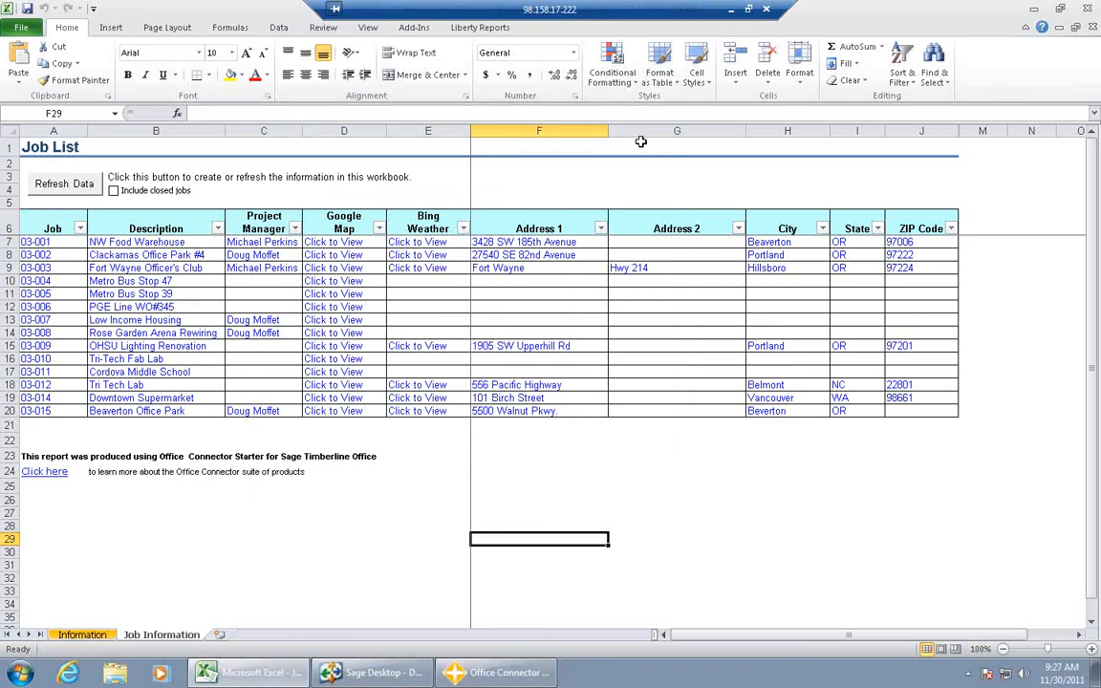
{"action": "left_click", "coordinate": [1087, 10]}
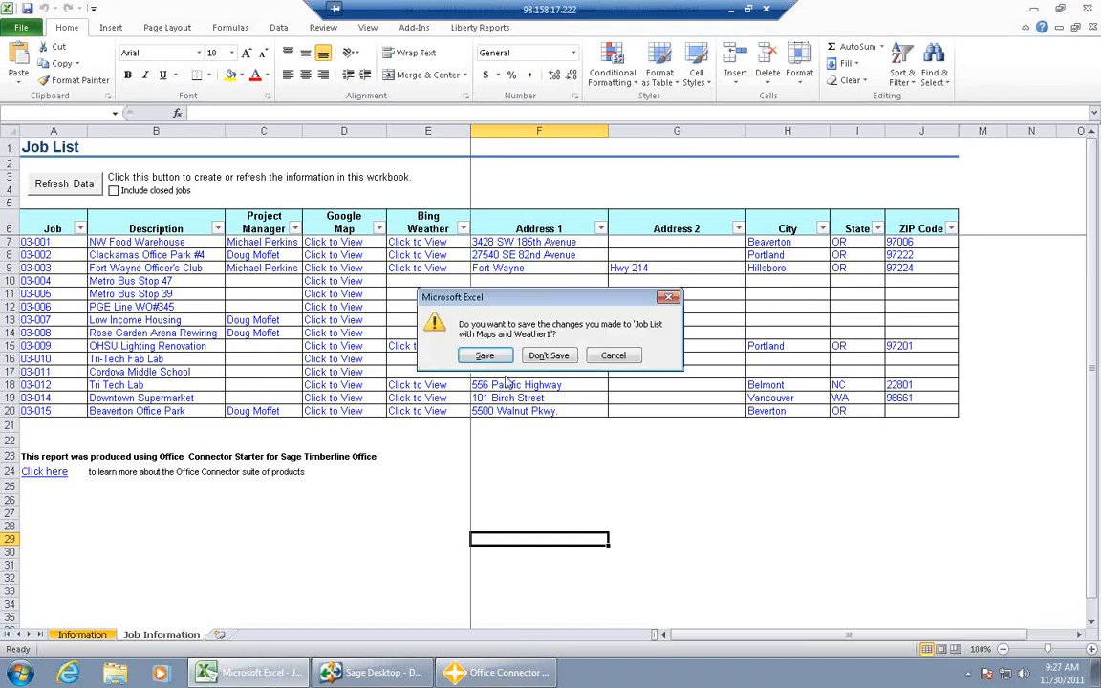
{"action": "left_click", "coordinate": [549, 357]}
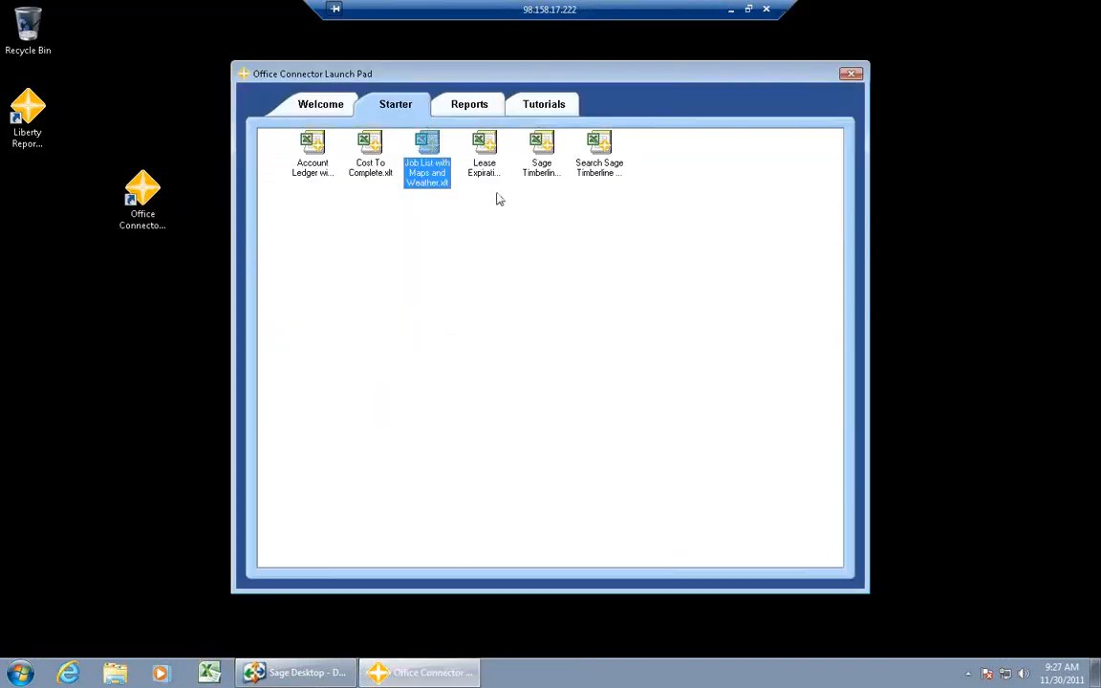
- Open the Sage Timberline Office Dash Board report from the Starter reports using the Timberline Construction company
{"action": "left_click", "coordinate": [490, 174]}
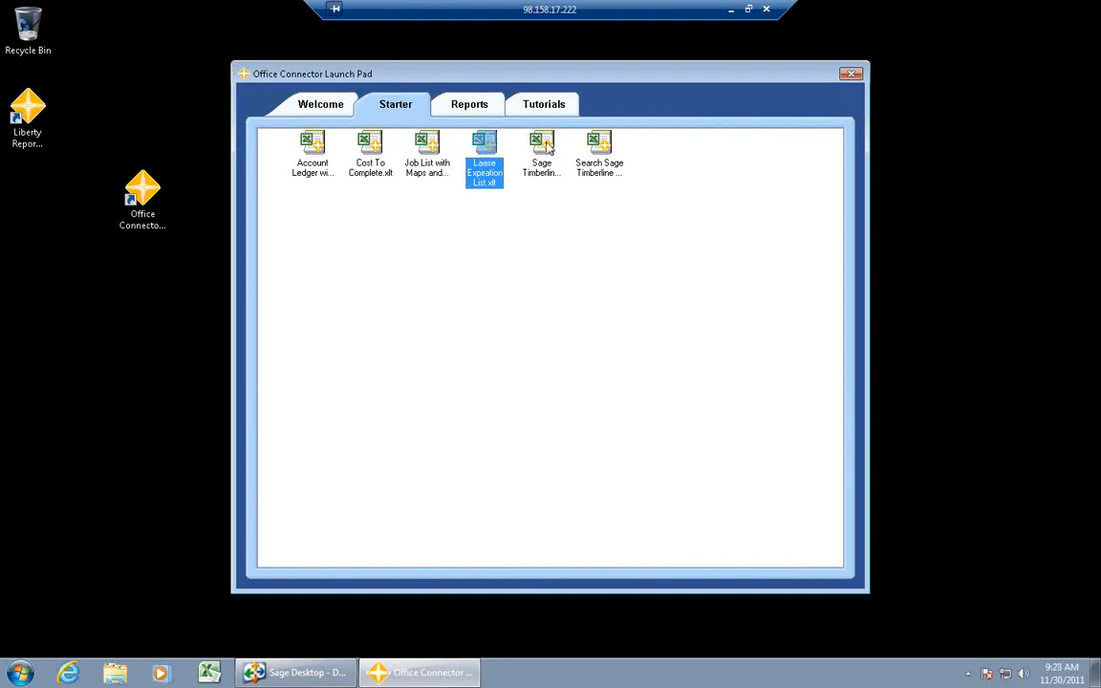
{"action": "left_click", "coordinate": [543, 148]}
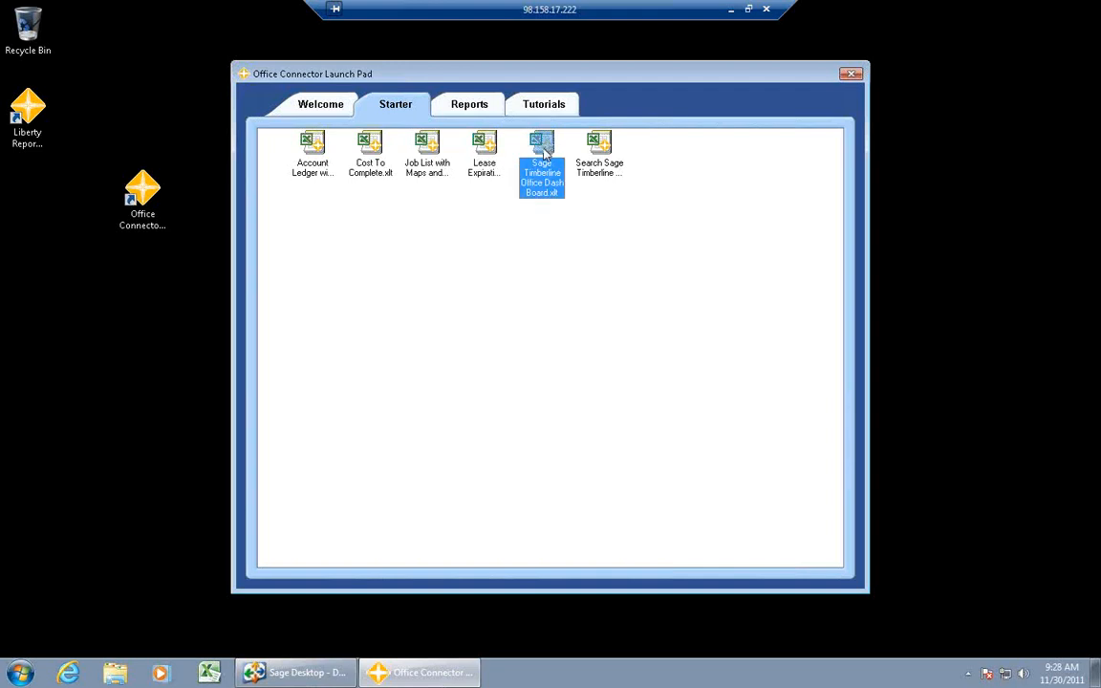
{"action": "double_click", "coordinate": [545, 151]}
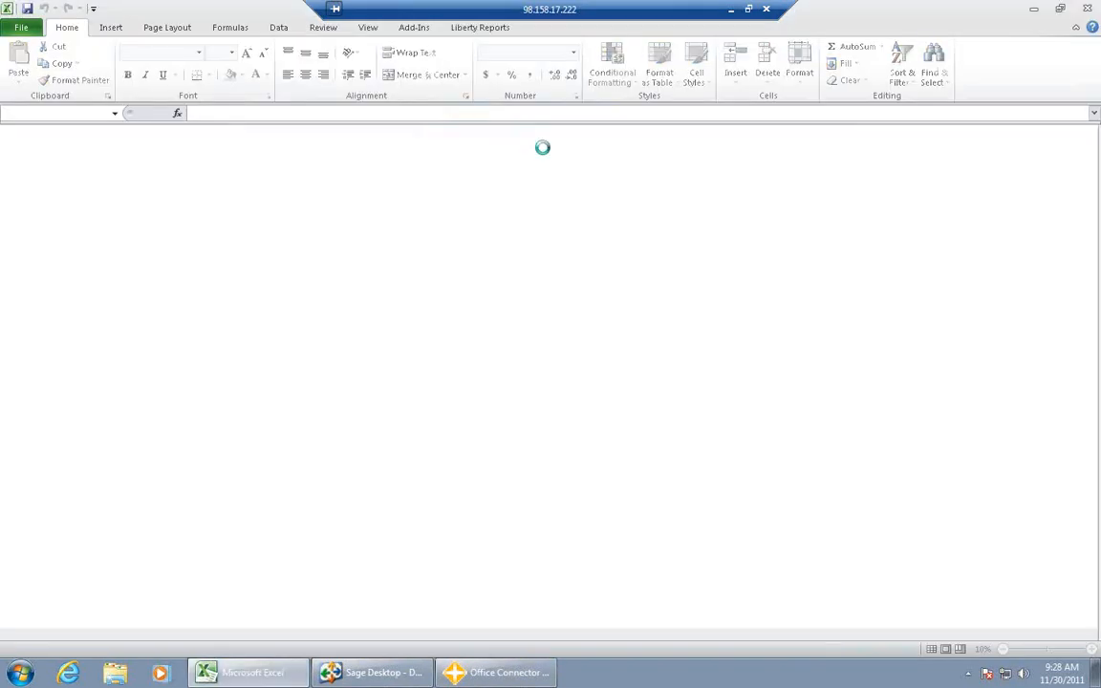
{"action": "left_click", "coordinate": [601, 378]}
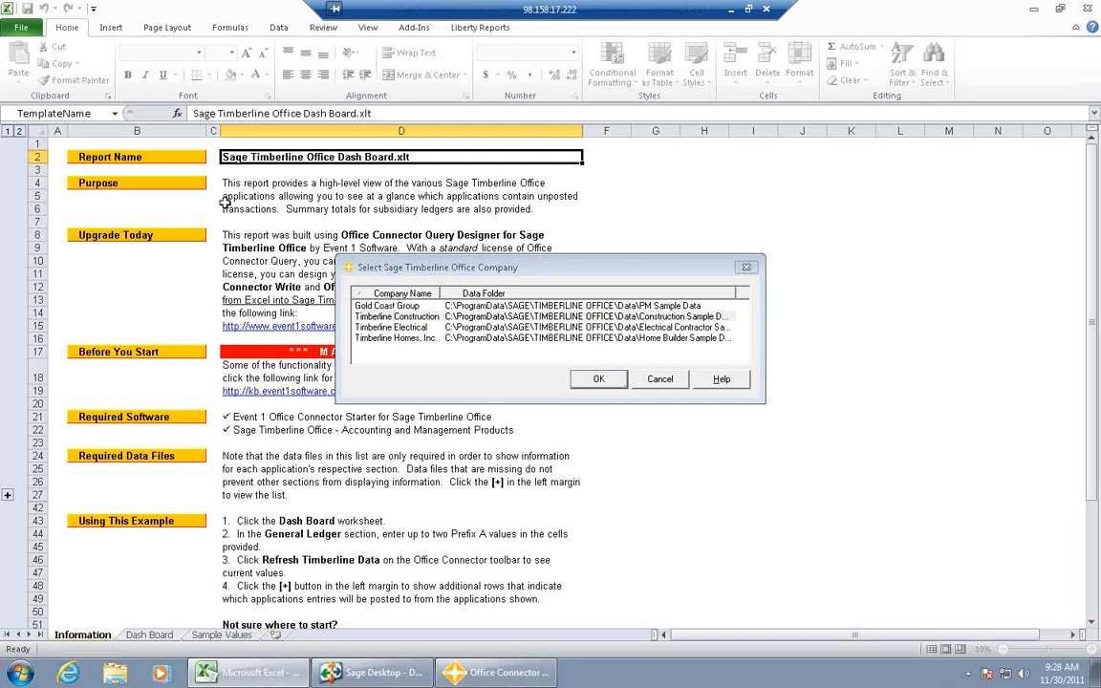
{"action": "key", "text": "Return"}
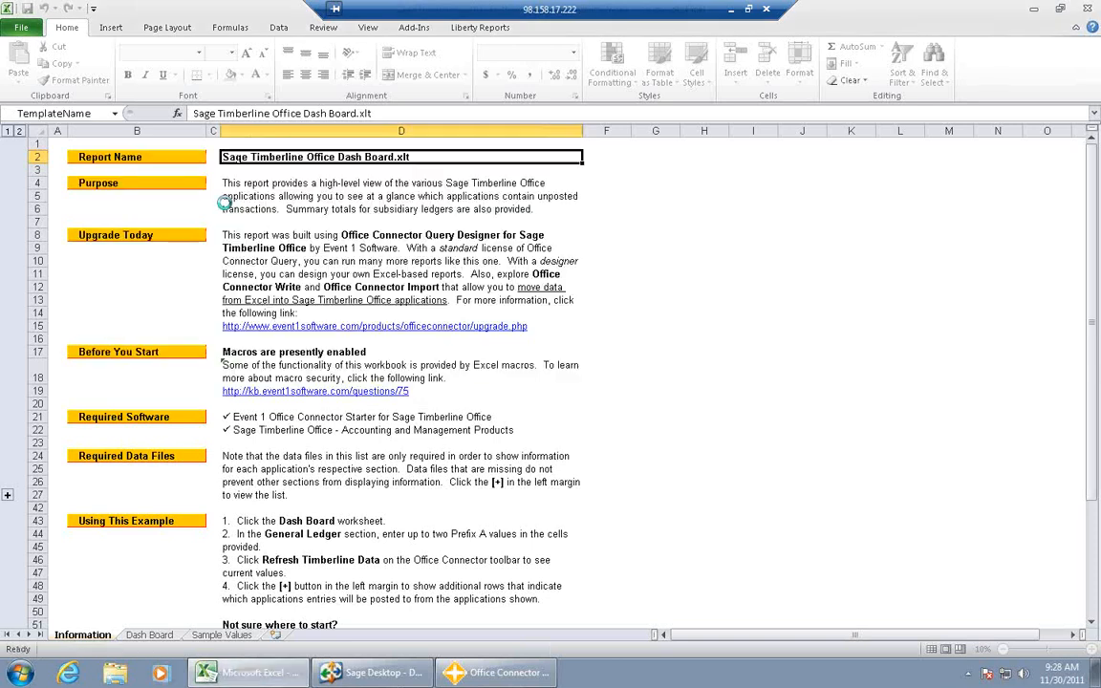
- Examine the Dash Board worksheet's application summaries and the General Ledger company prefix cells
{"action": "left_click", "coordinate": [161, 636]}
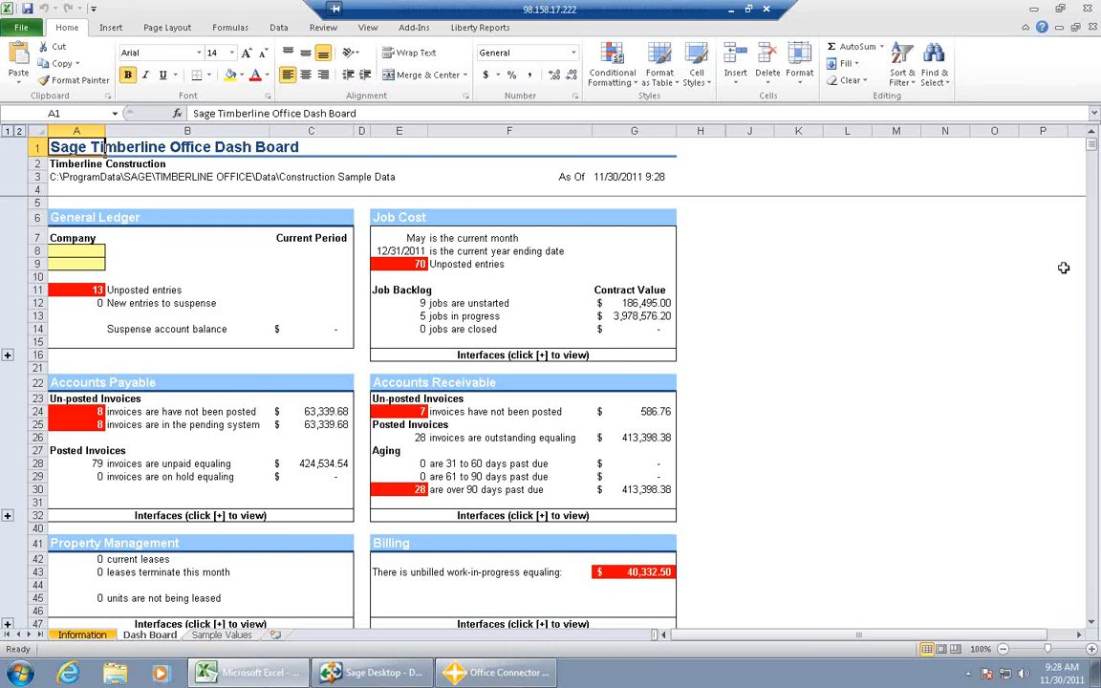
{"action": "left_click", "coordinate": [59, 251]}
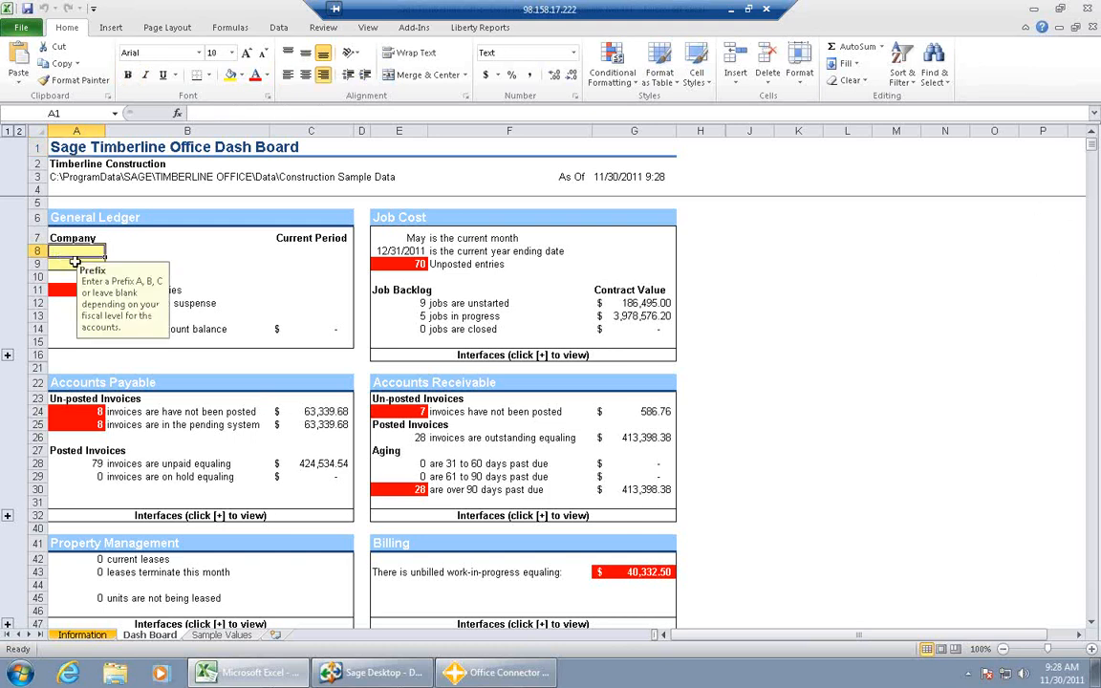
{"action": "left_click", "coordinate": [265, 267]}
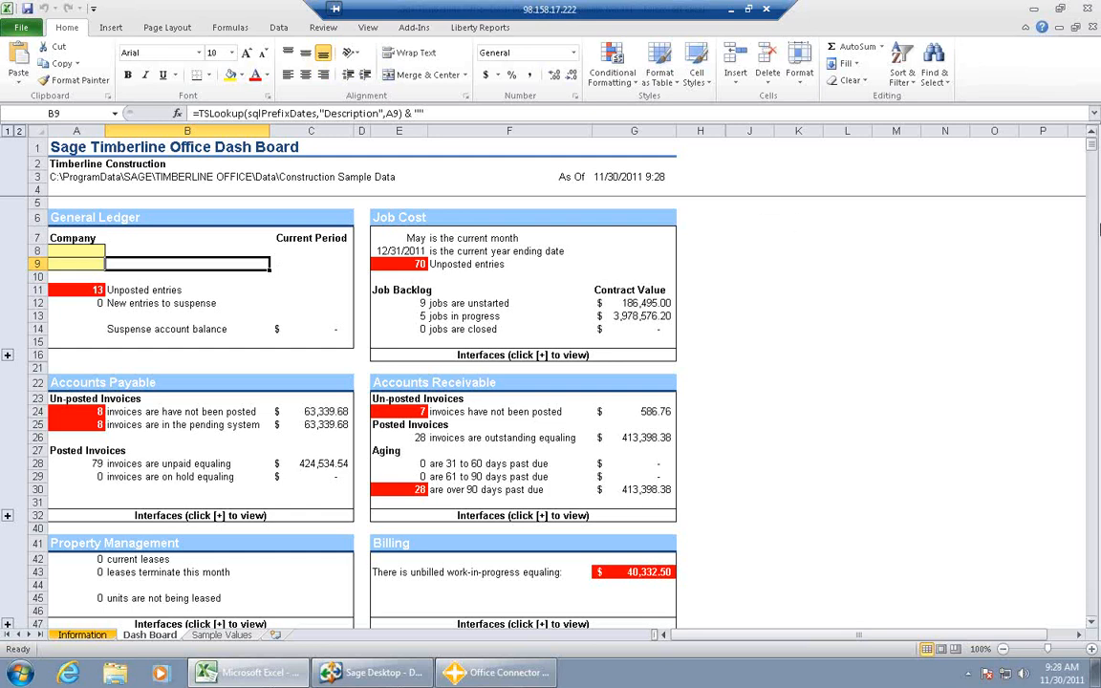
{"action": "left_click_drag", "start_coordinate": [1090, 149], "coordinate": [1095, 195]}
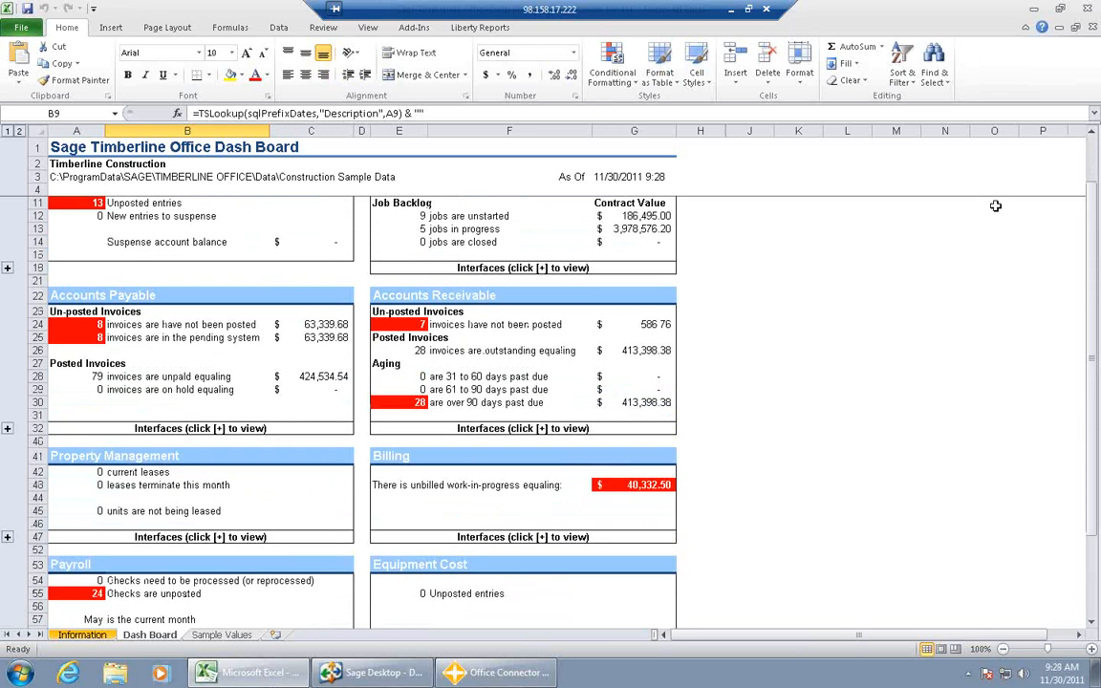
{"action": "left_click_drag", "start_coordinate": [1093, 209], "coordinate": [1089, 157]}
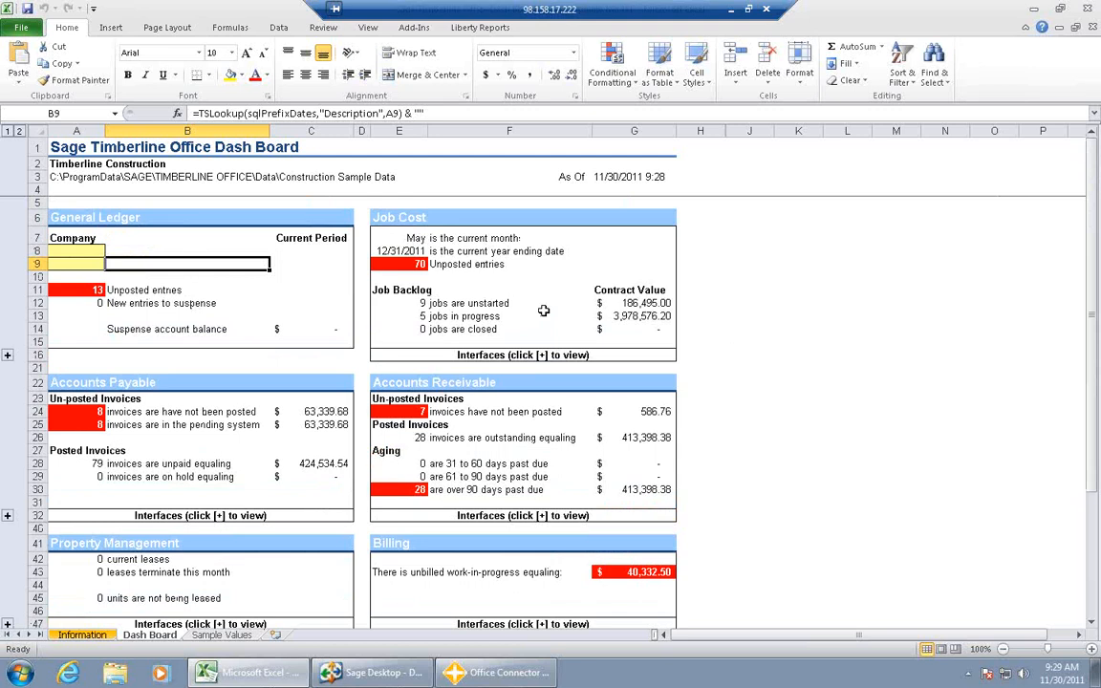
{"action": "left_click", "coordinate": [76, 250]}
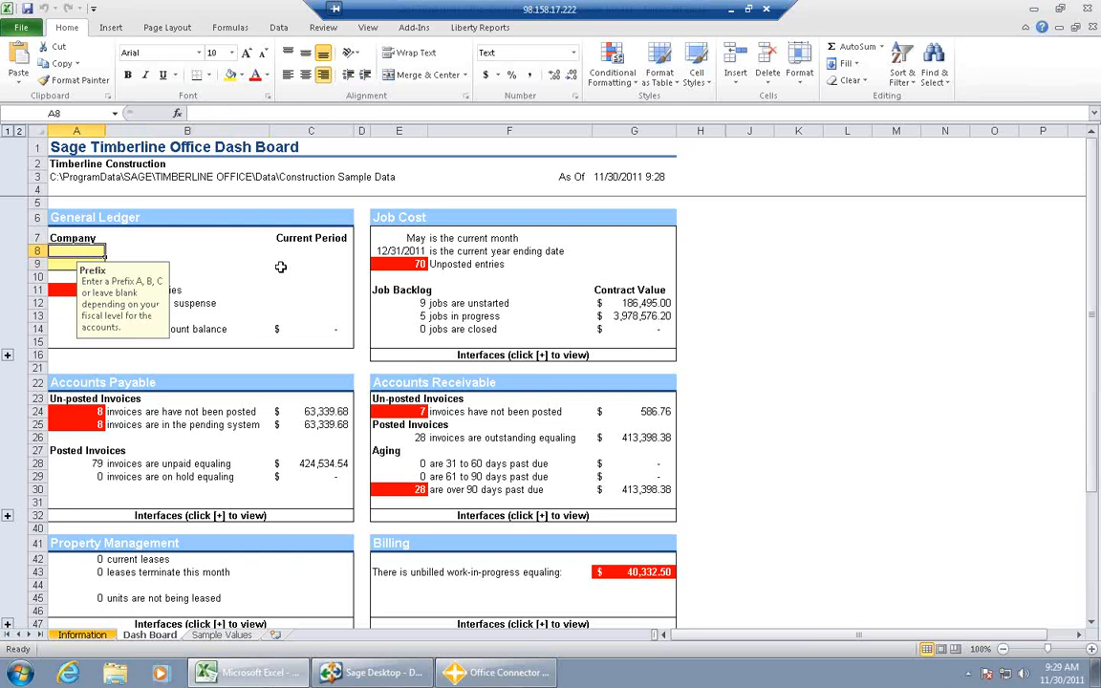
{"action": "left_click", "coordinate": [267, 279]}
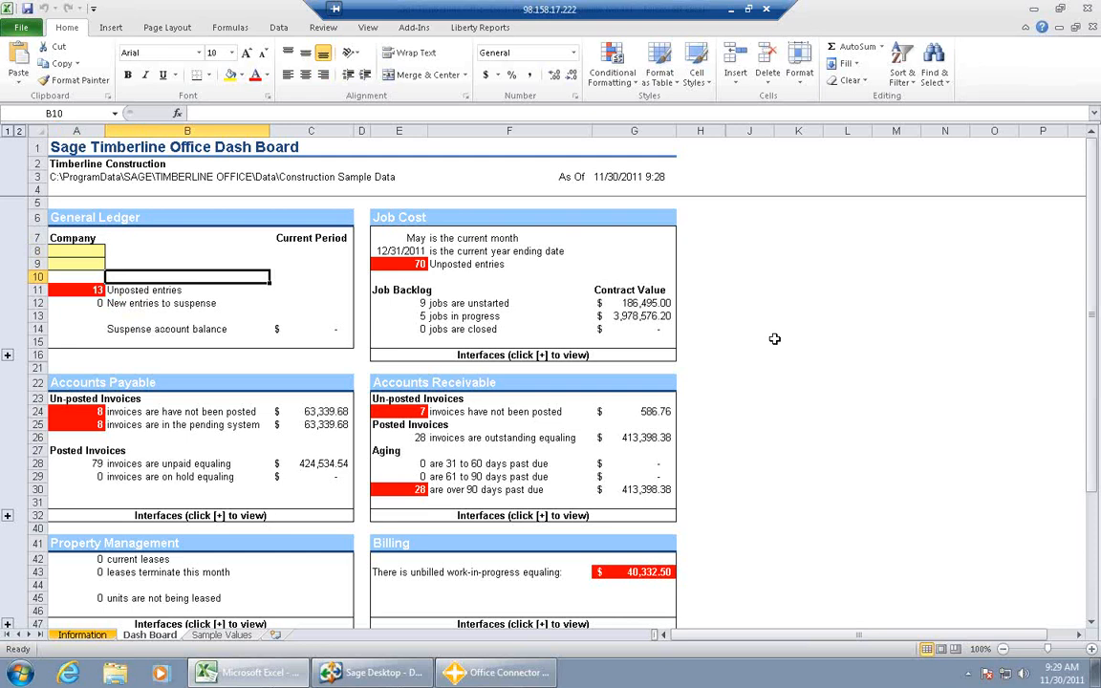
- Close the dashboard workbook without saving and open the Search Sage Timberline Office report using the Timberline Construction company
{"action": "left_click", "coordinate": [1084, 7]}
{"action": "left_click", "coordinate": [560, 359]}
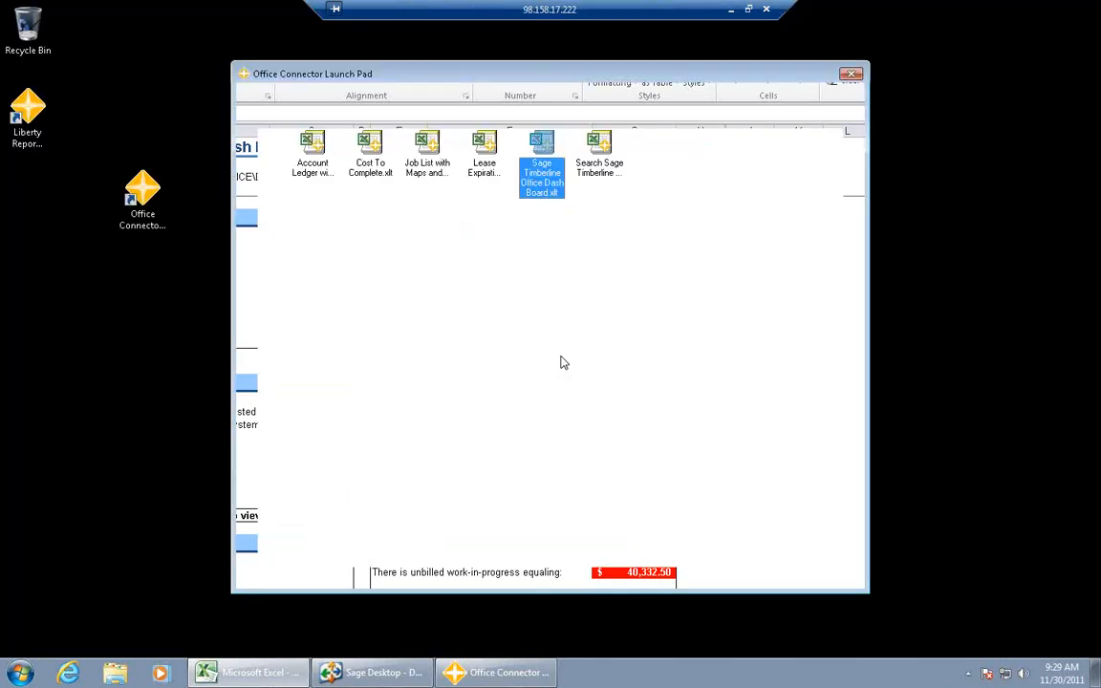
{"action": "double_click", "coordinate": [602, 148]}
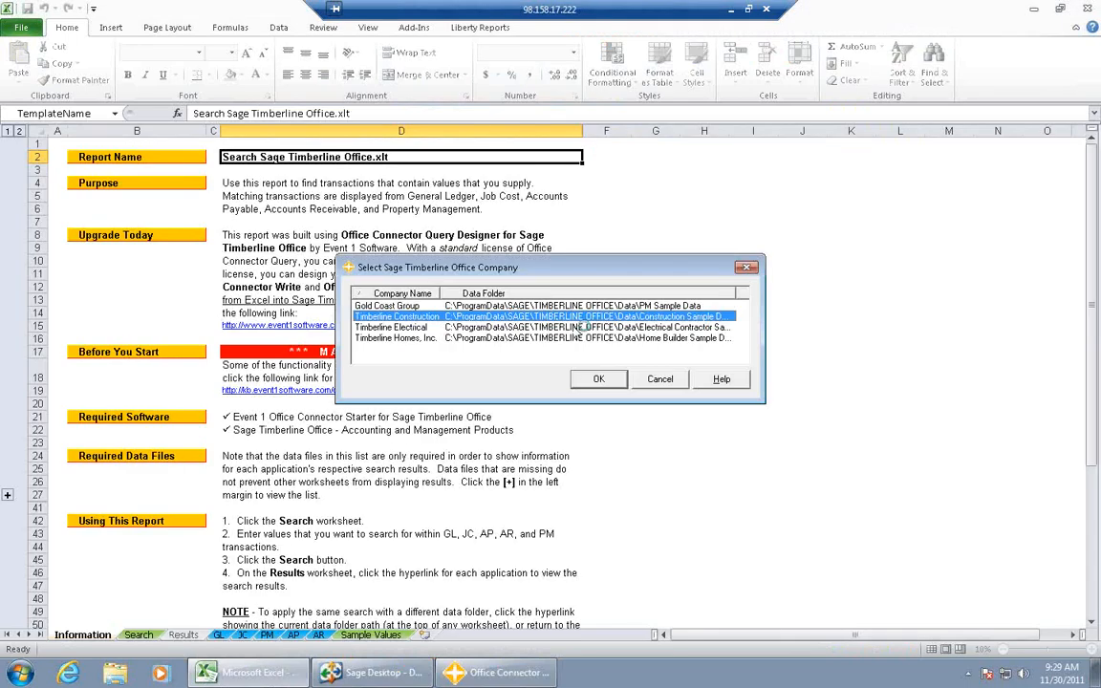
{"action": "left_click", "coordinate": [587, 382]}
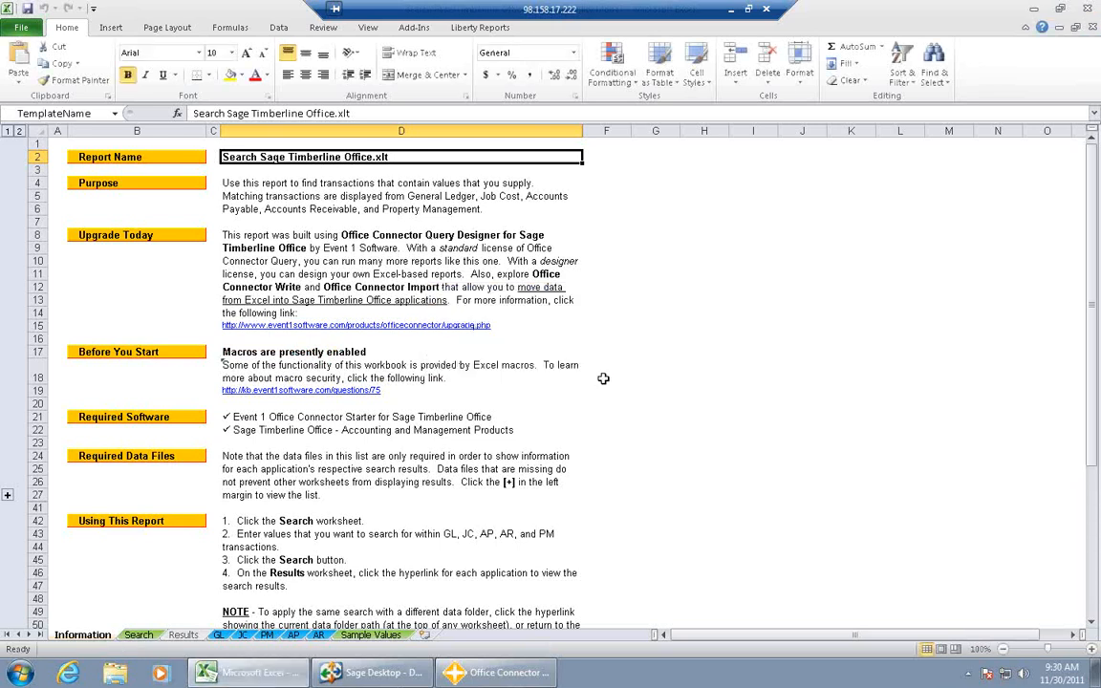
- On the Search worksheet, include General Ledger, Job Cost, Accounts Payable and Accounts Receivable in the search
{"action": "left_click", "coordinate": [138, 636]}
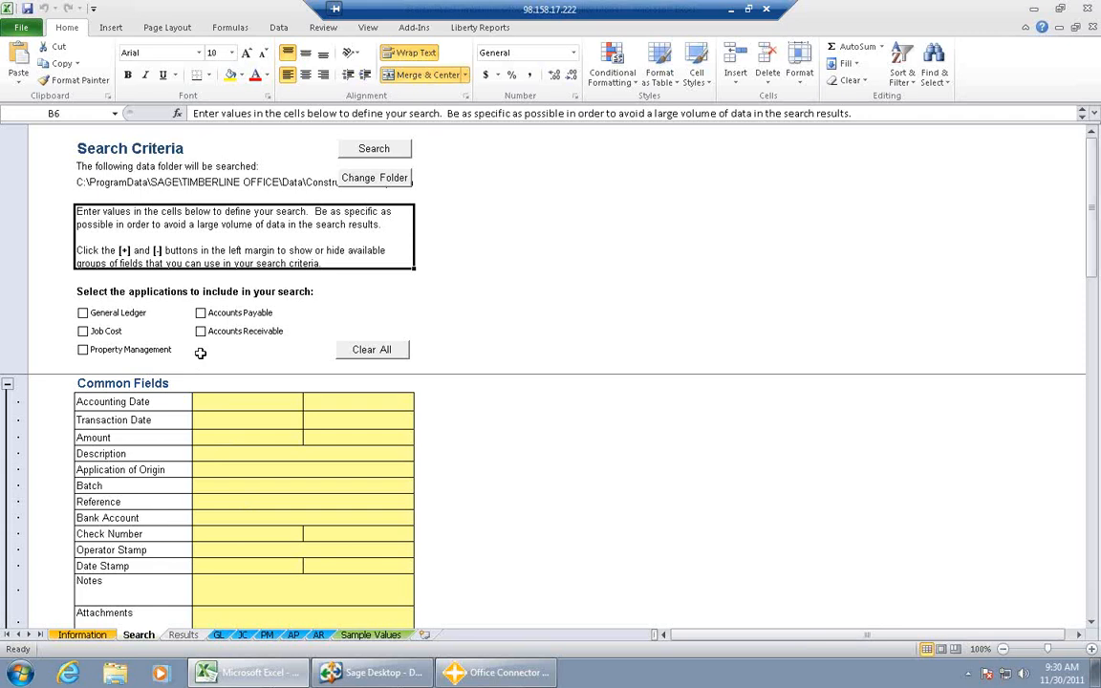
{"action": "left_click", "coordinate": [84, 333]}
{"action": "left_click", "coordinate": [201, 331]}
{"action": "left_click", "coordinate": [200, 313]}
{"action": "left_click_drag", "start_coordinate": [1094, 279], "coordinate": [932, 244]}
- Set the Accounting Date search range from 5/1/2011 to 5/31/2011
{"action": "left_click", "coordinate": [236, 401]}
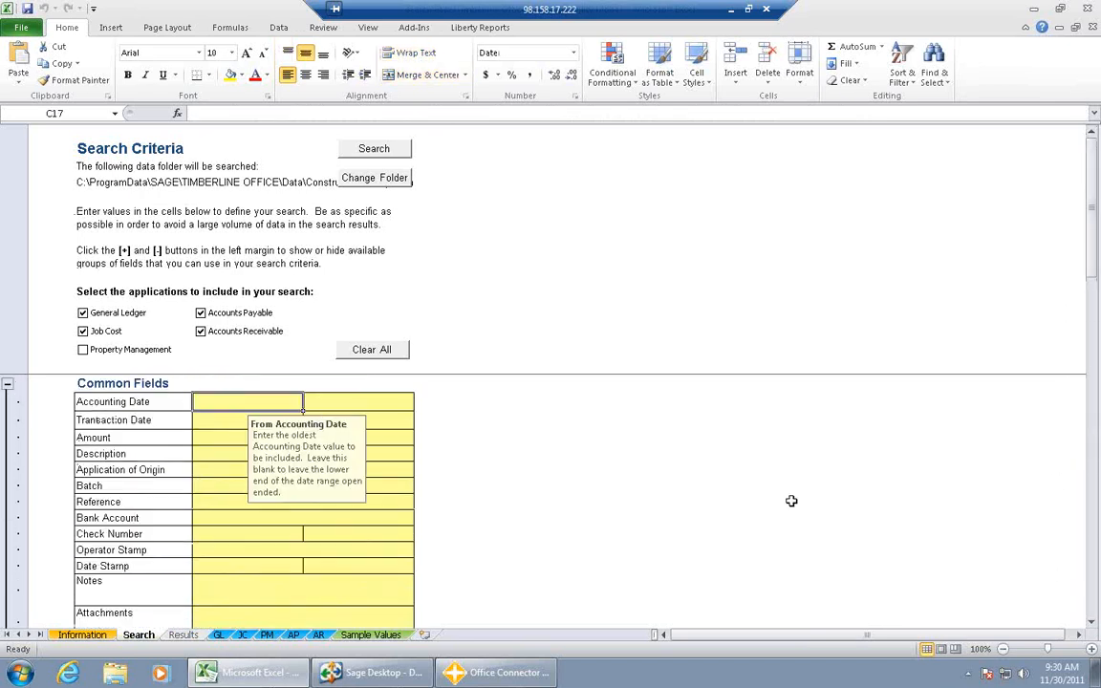
{"action": "type", "text": "5"}
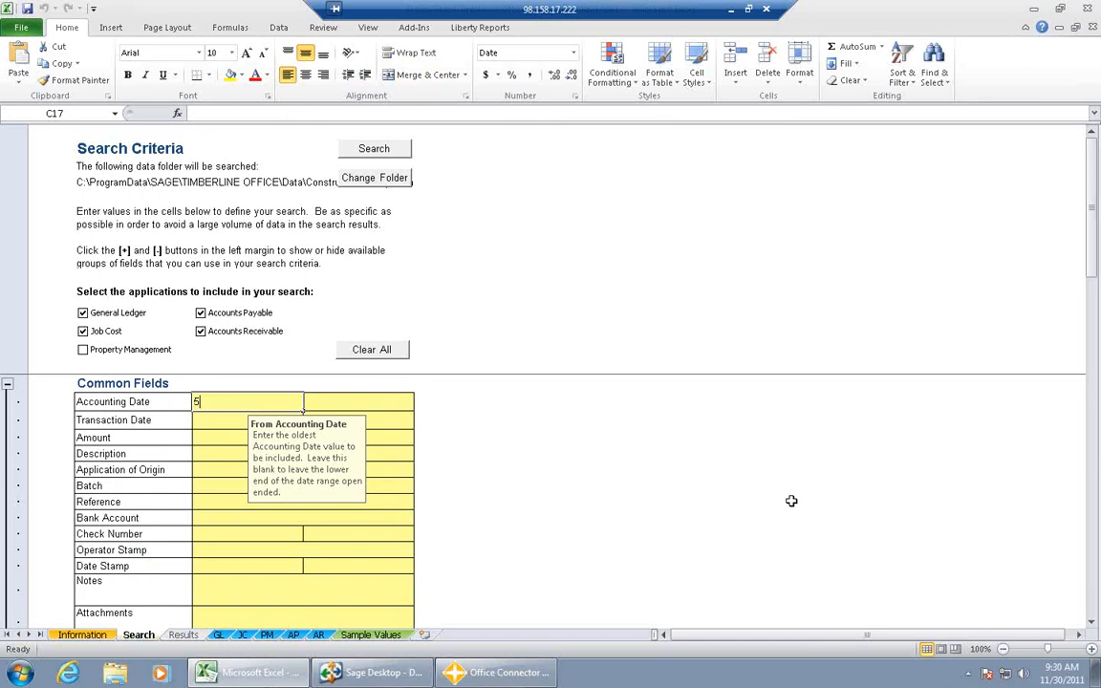
{"action": "type", "text": "/1/2011"}
{"action": "key", "text": "Tab"}
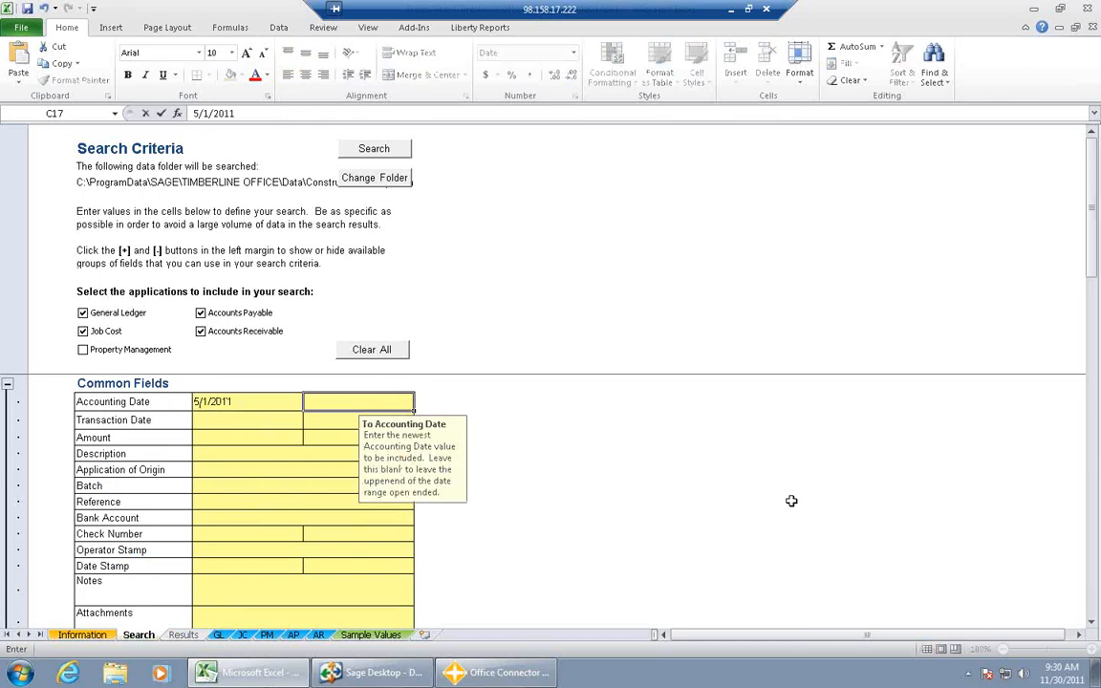
{"action": "type", "text": "5/"}
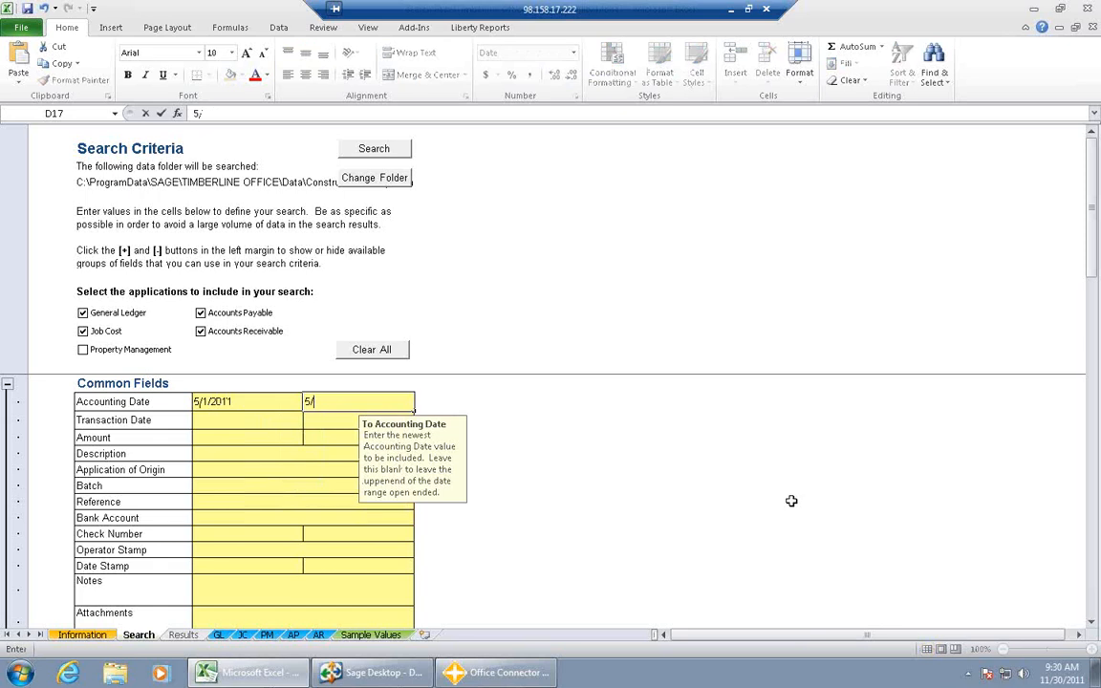
{"action": "type", "text": "31/2011"}
- Search for transactions with Water in the description and open the Accounts Payable matches
{"action": "left_click", "coordinate": [217, 455]}
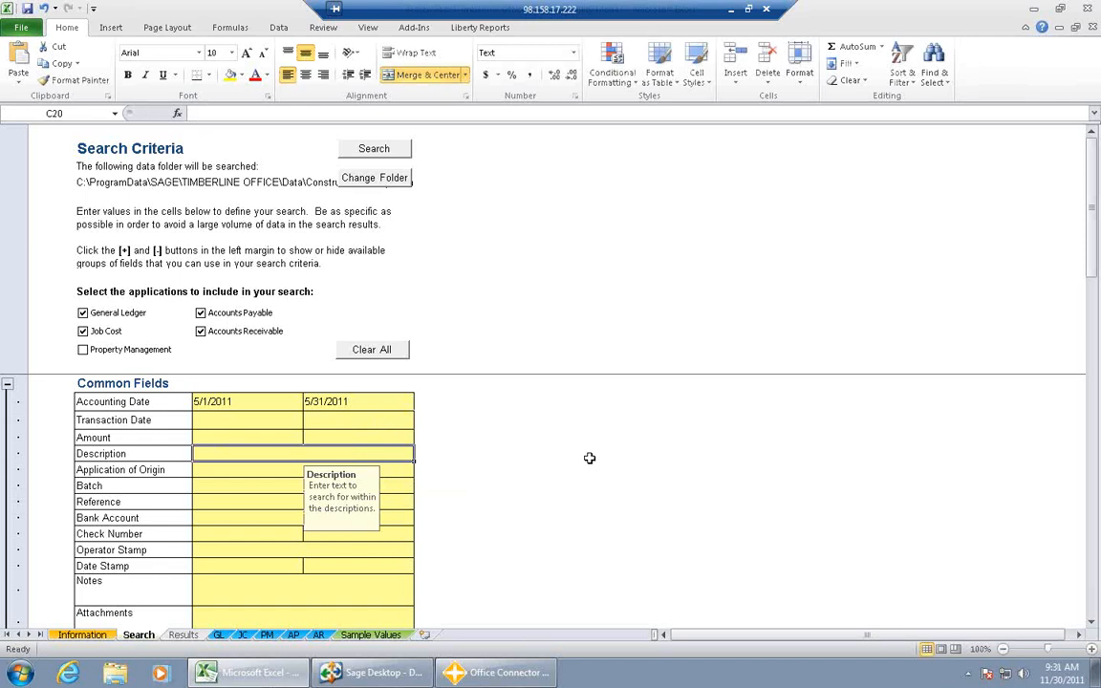
{"action": "type", "text": "Wate"}
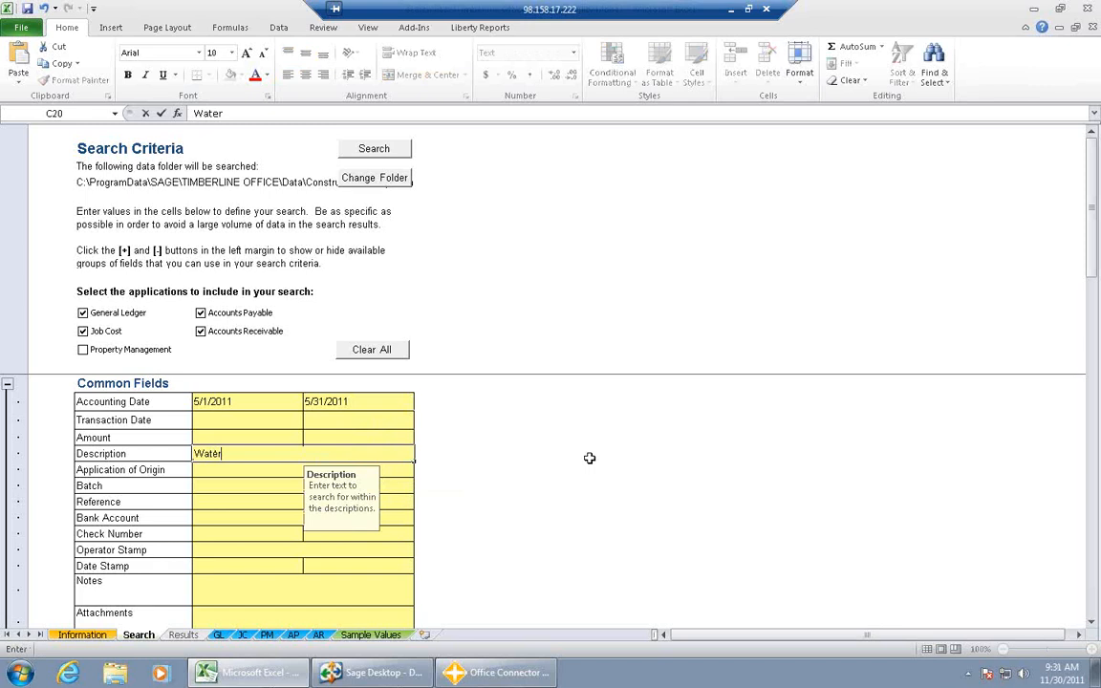
{"action": "type", "text": "r"}
{"action": "left_click", "coordinate": [252, 465]}
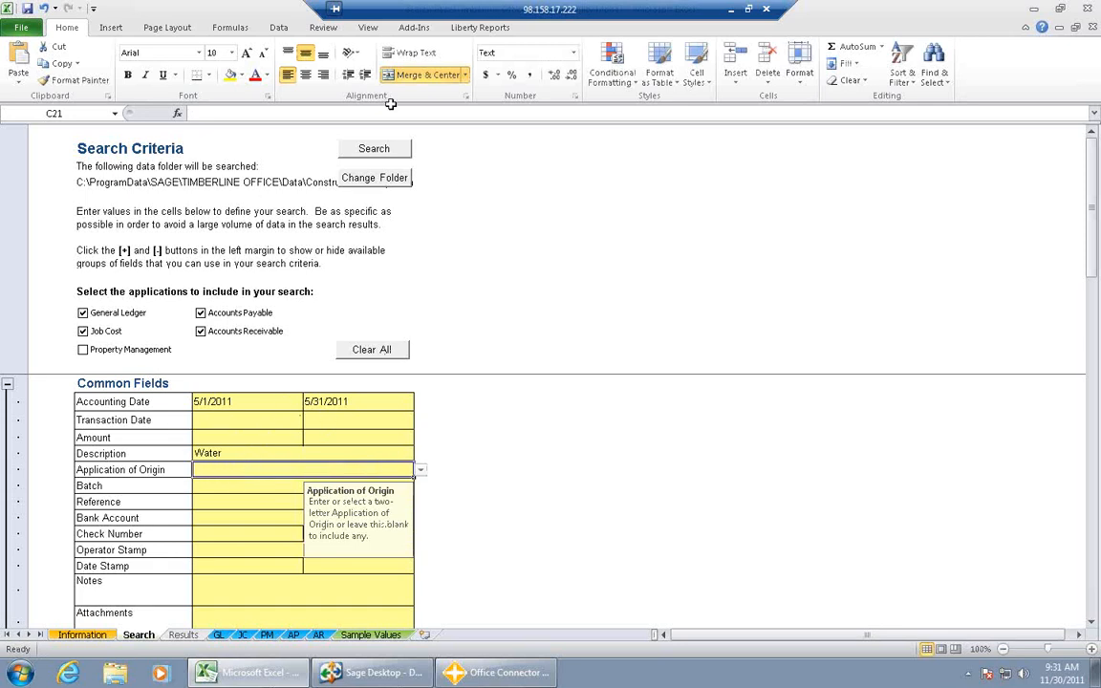
{"action": "left_click", "coordinate": [365, 150]}
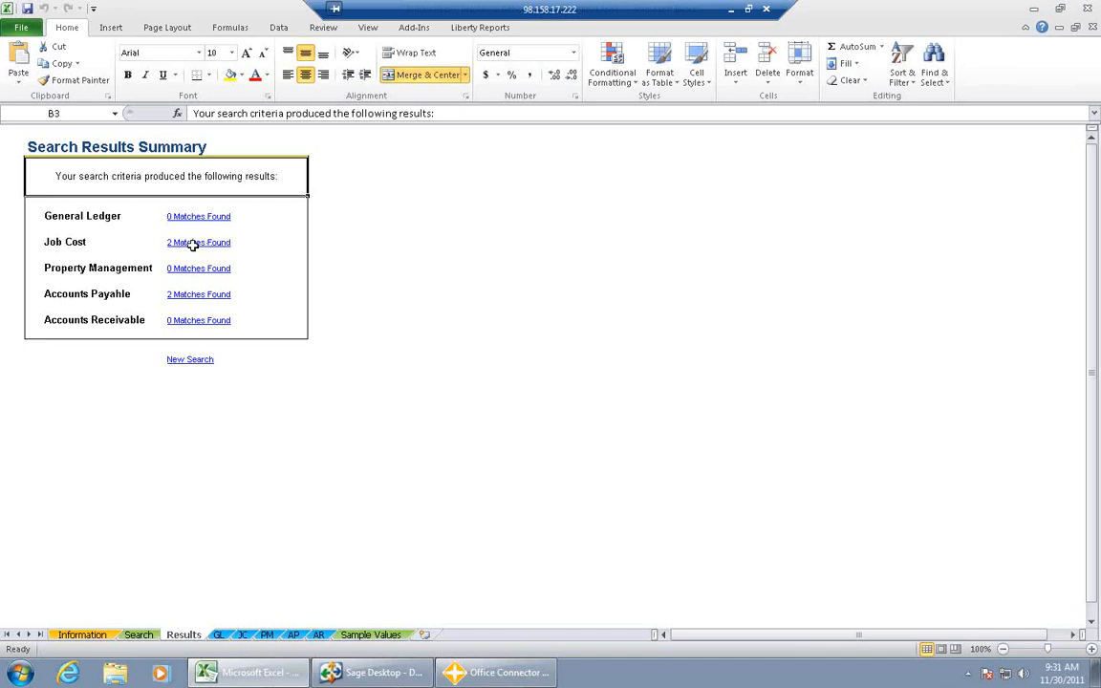
{"action": "left_click", "coordinate": [175, 296]}
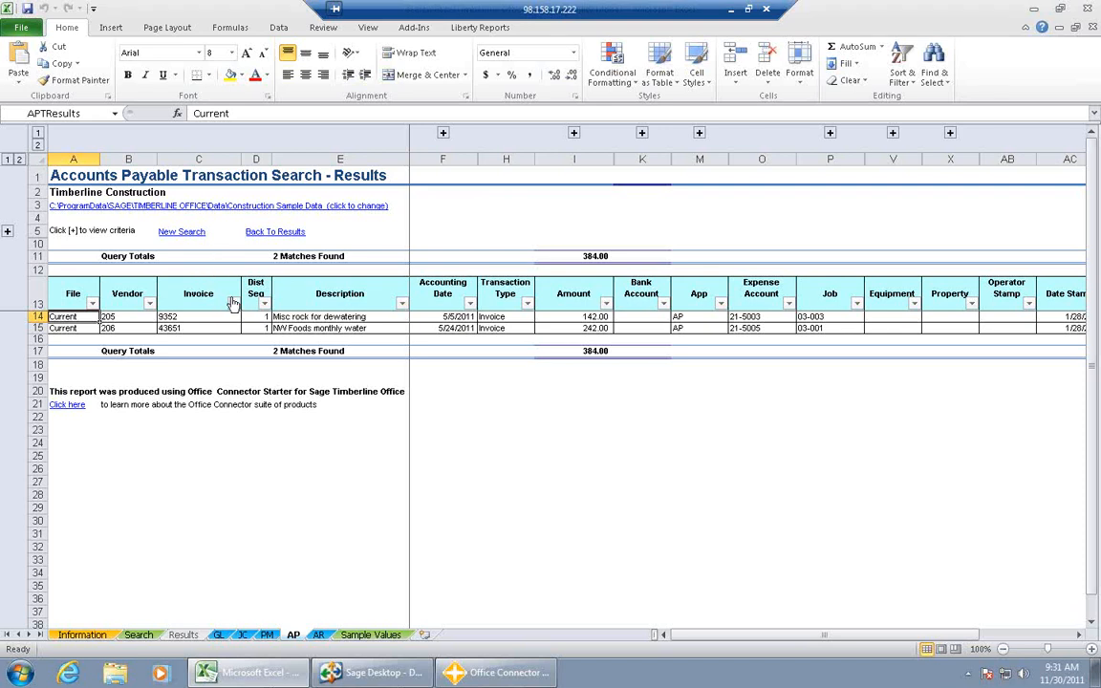
- Return to the search criteria, clear the Description value and set the Job Cost job to 03-001
{"action": "left_click", "coordinate": [138, 636]}
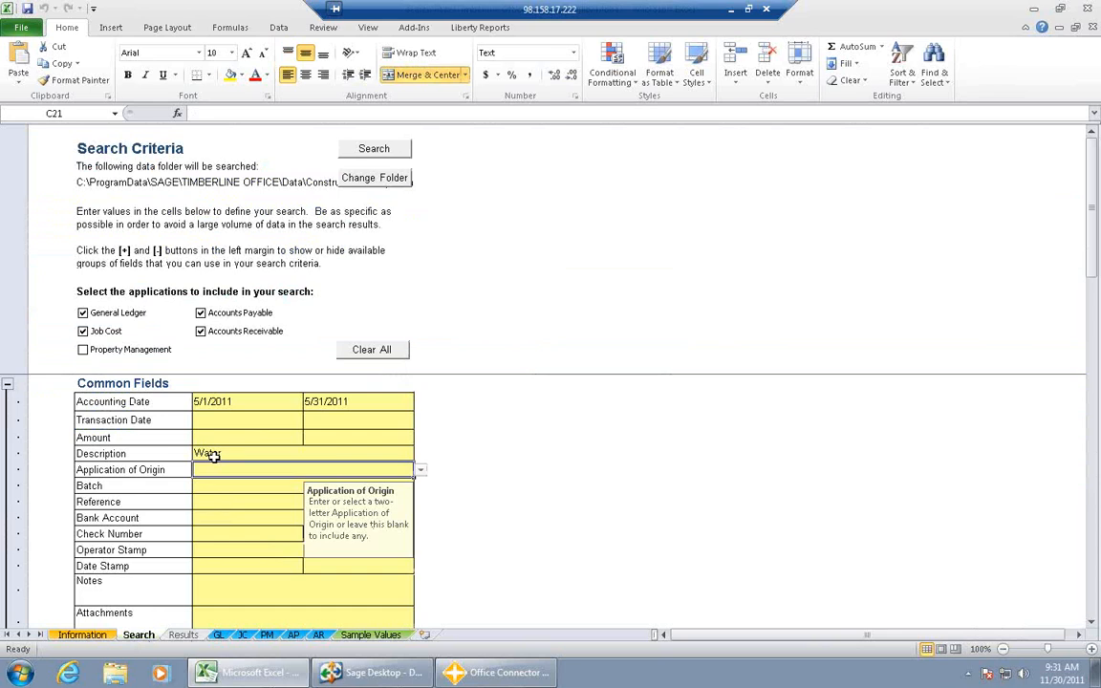
{"action": "left_click", "coordinate": [212, 455]}
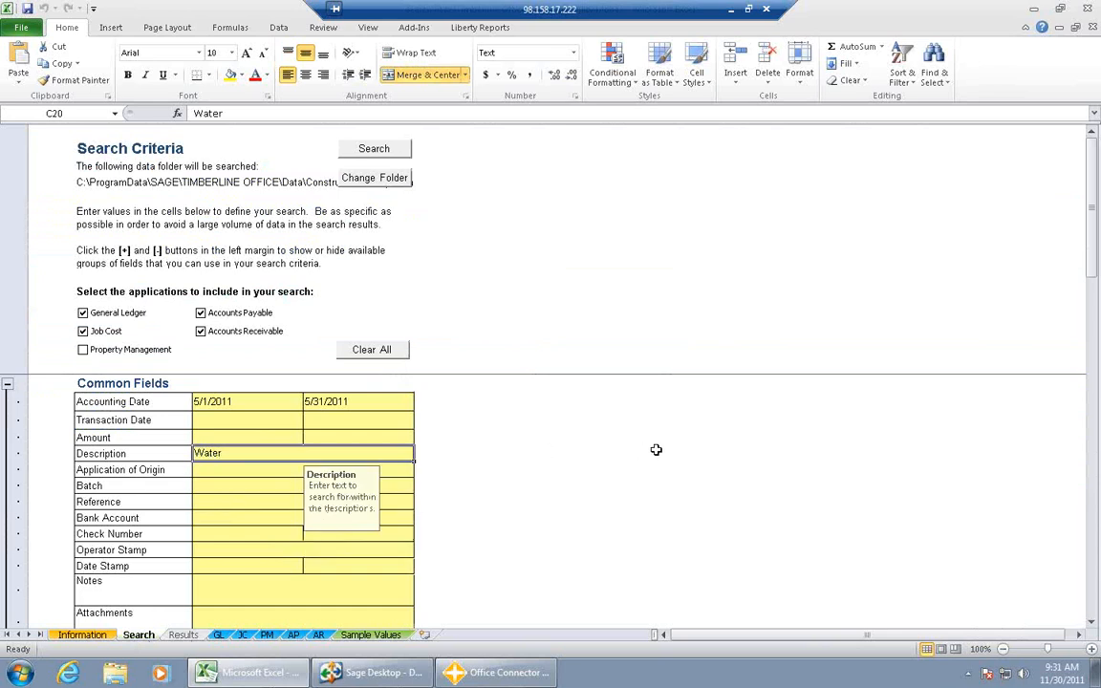
{"action": "key", "text": "Delete"}
{"action": "left_click_drag", "start_coordinate": [1092, 271], "coordinate": [1099, 437]}
{"action": "left_click", "coordinate": [234, 447]}
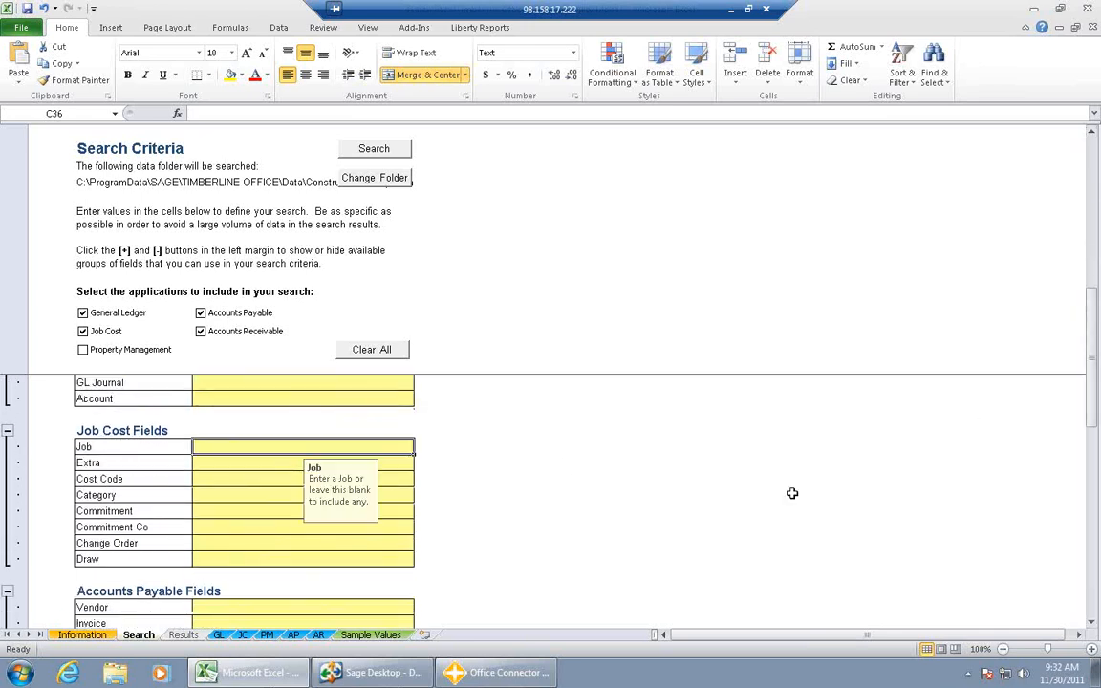
{"action": "type", "text": "03-001"}
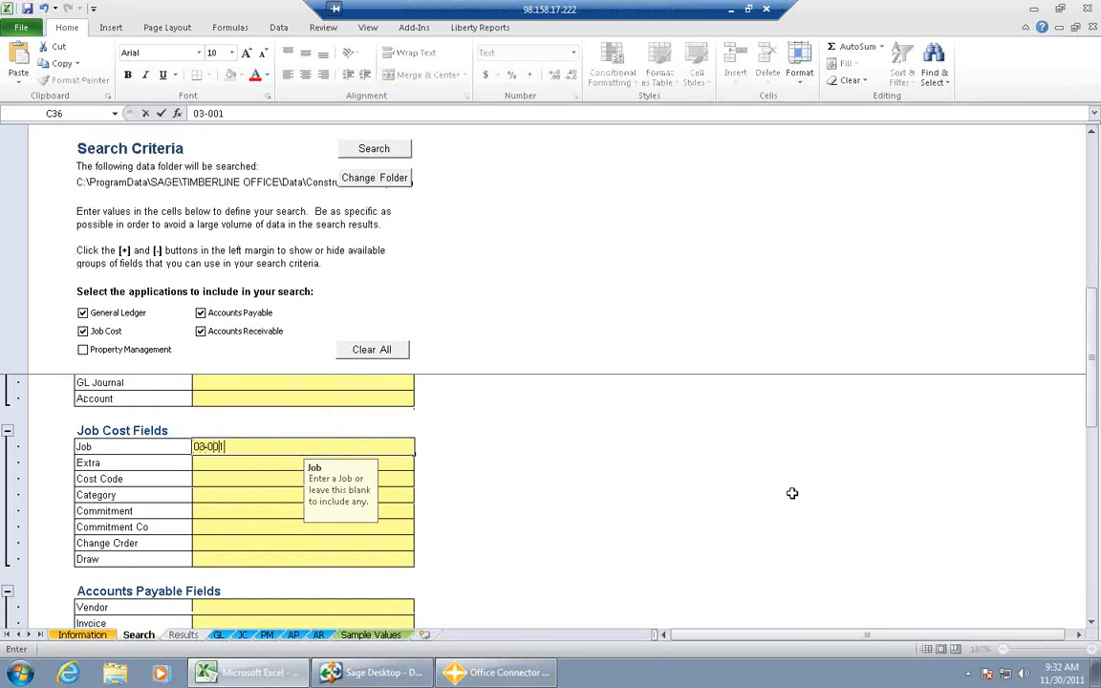
{"action": "key", "text": "Tab"}
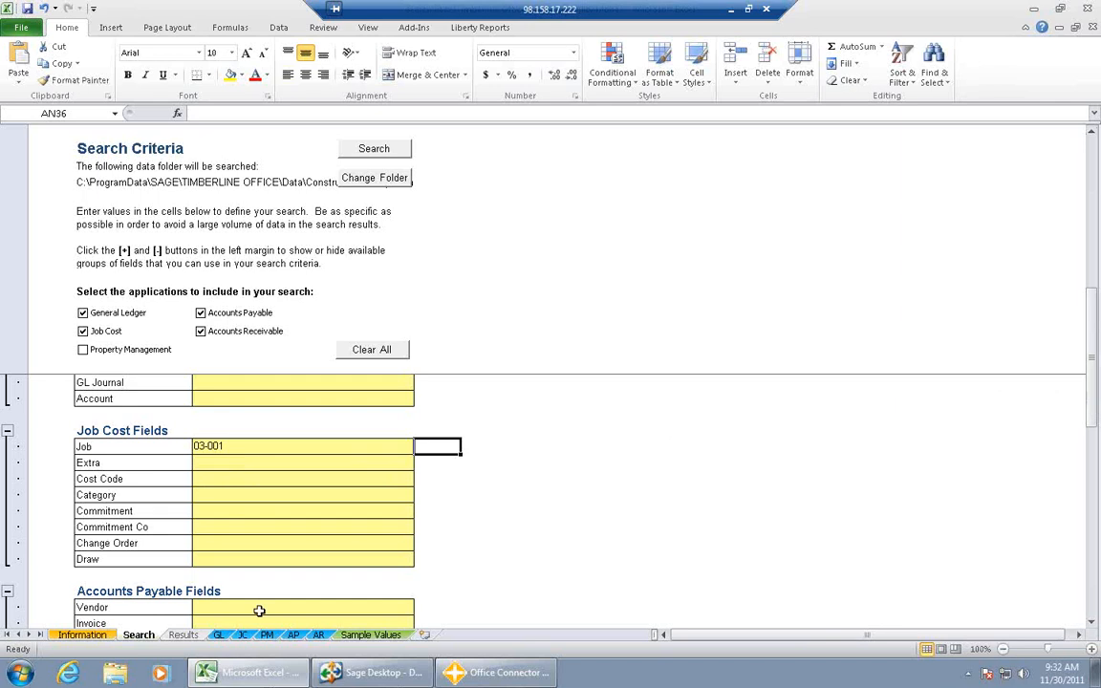
- Run the search for the job and open the Job Cost matches
{"action": "left_click_drag", "start_coordinate": [1095, 380], "coordinate": [1086, 193]}
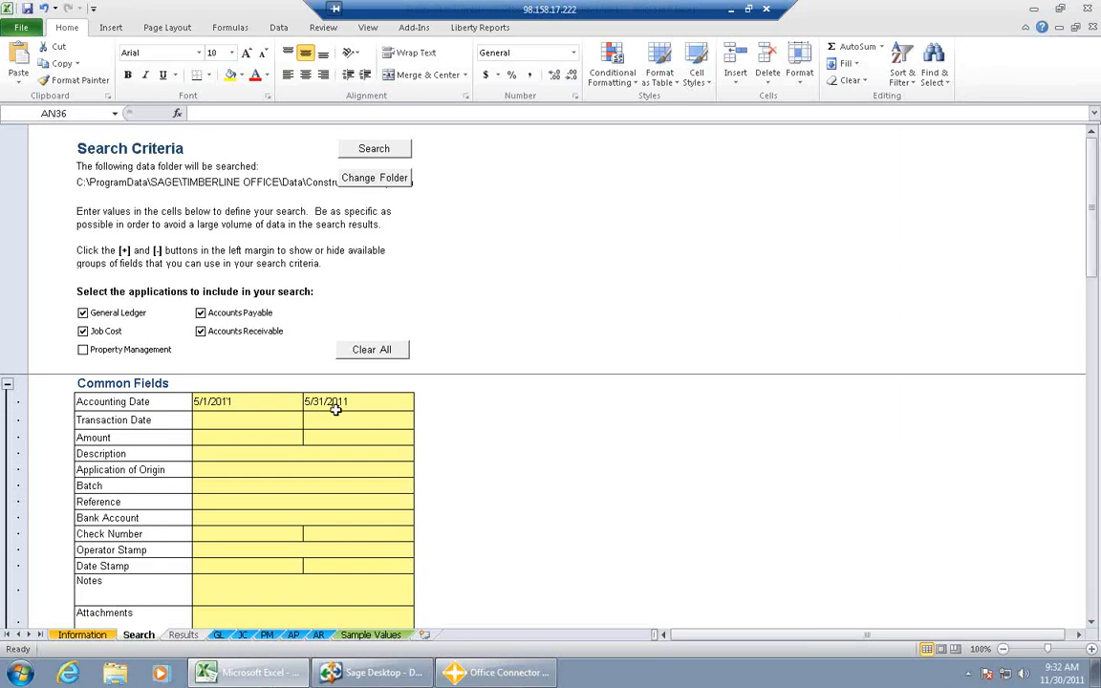
{"action": "left_click", "coordinate": [373, 151]}
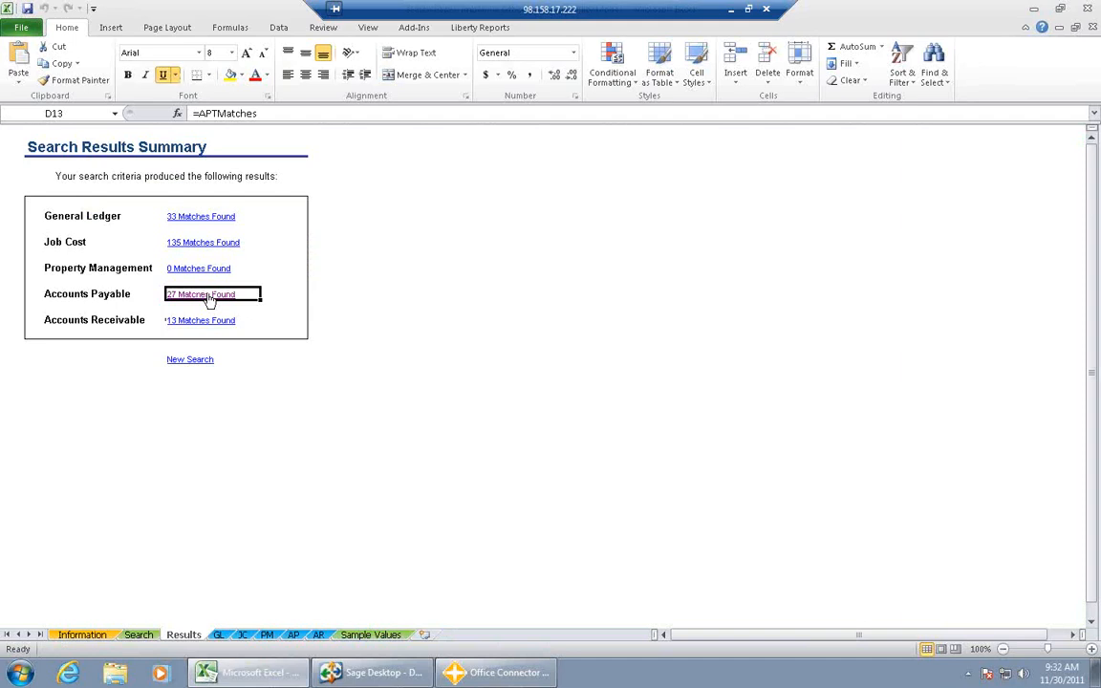
{"action": "left_click", "coordinate": [193, 246]}
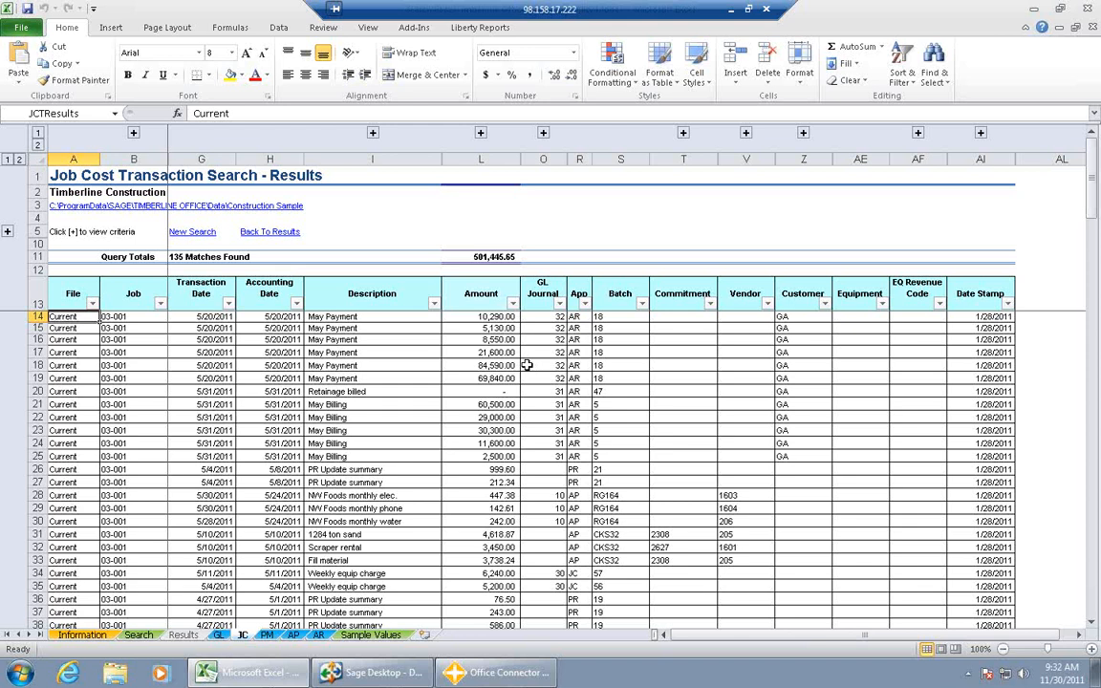
- Return to the search criteria, clear the Job value and set the Accounts Payable vendor to 1601
{"action": "left_click", "coordinate": [138, 635]}
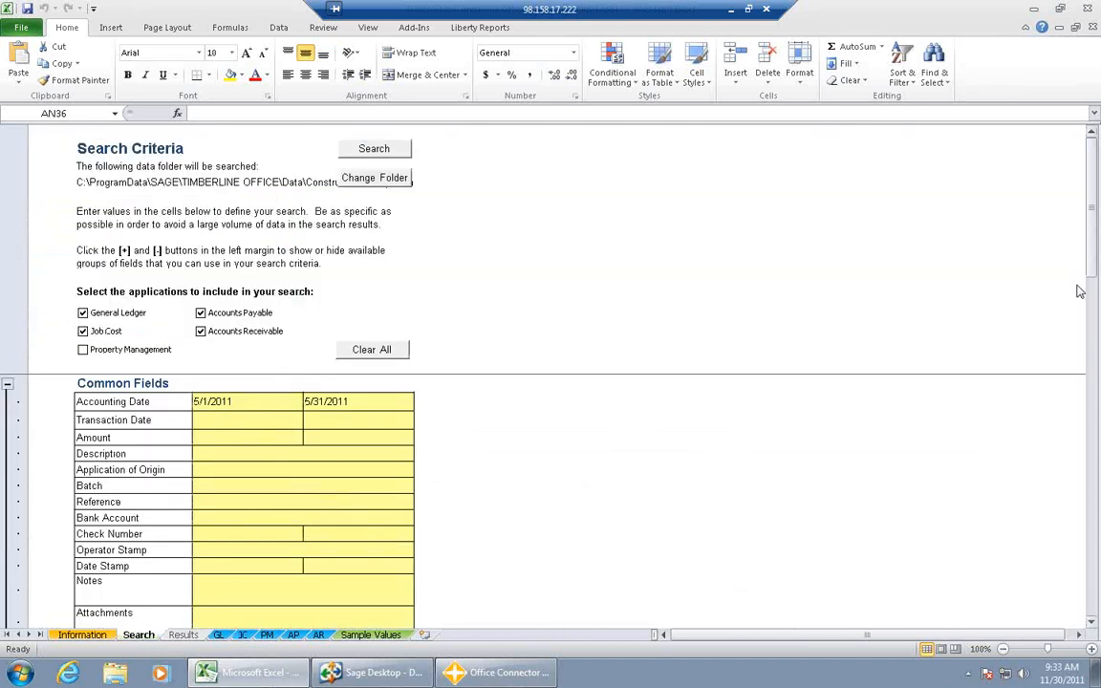
{"action": "left_click_drag", "start_coordinate": [1094, 275], "coordinate": [1099, 447]}
{"action": "left_click", "coordinate": [269, 432]}
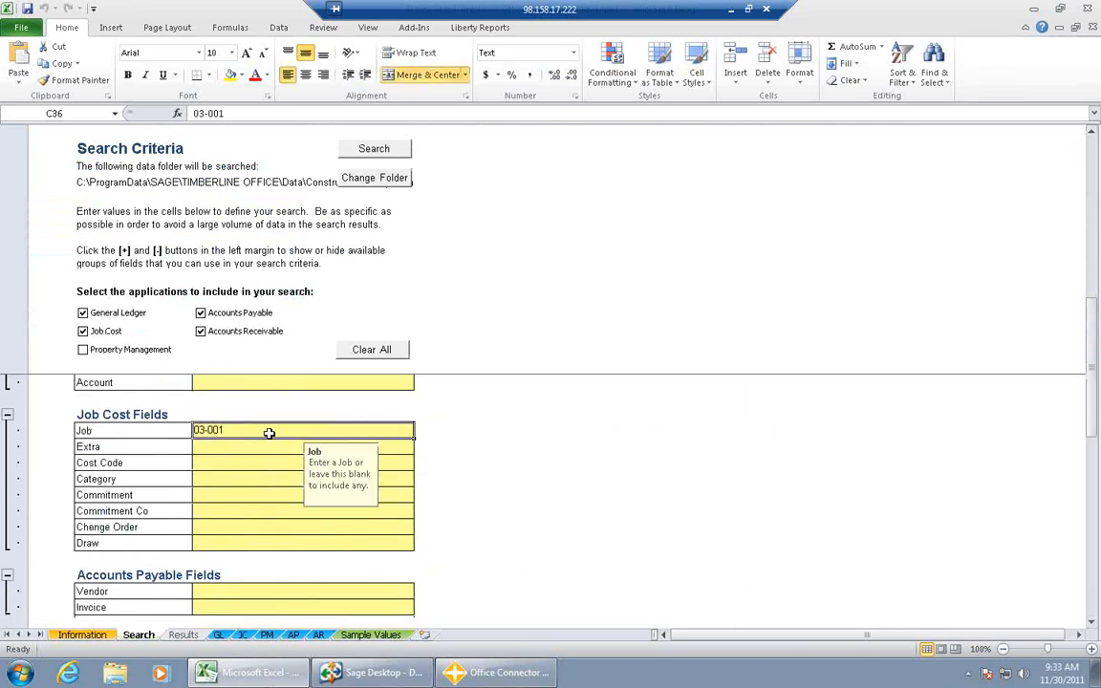
{"action": "key", "text": "Delete"}
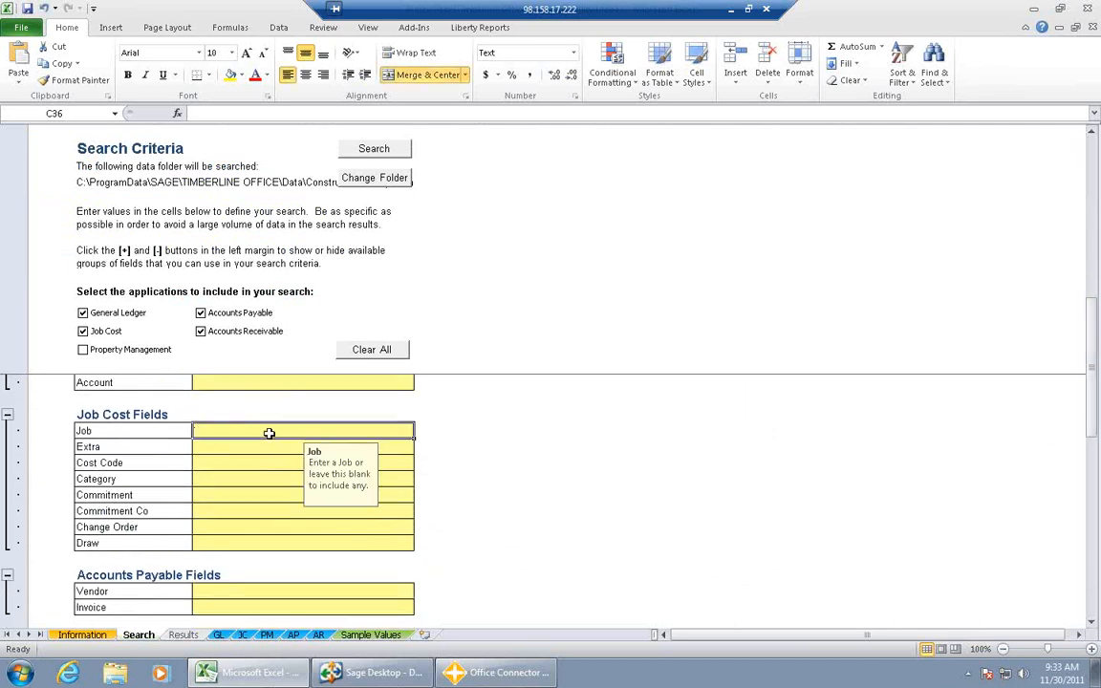
{"action": "left_click", "coordinate": [239, 591]}
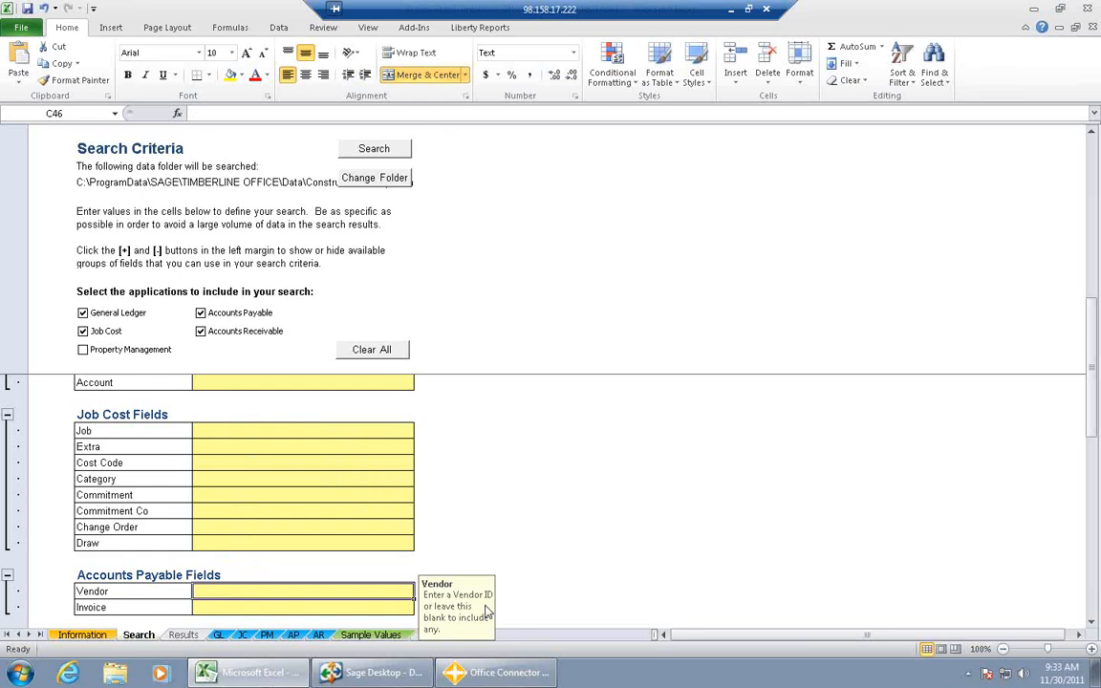
{"action": "type", "text": "1601"}
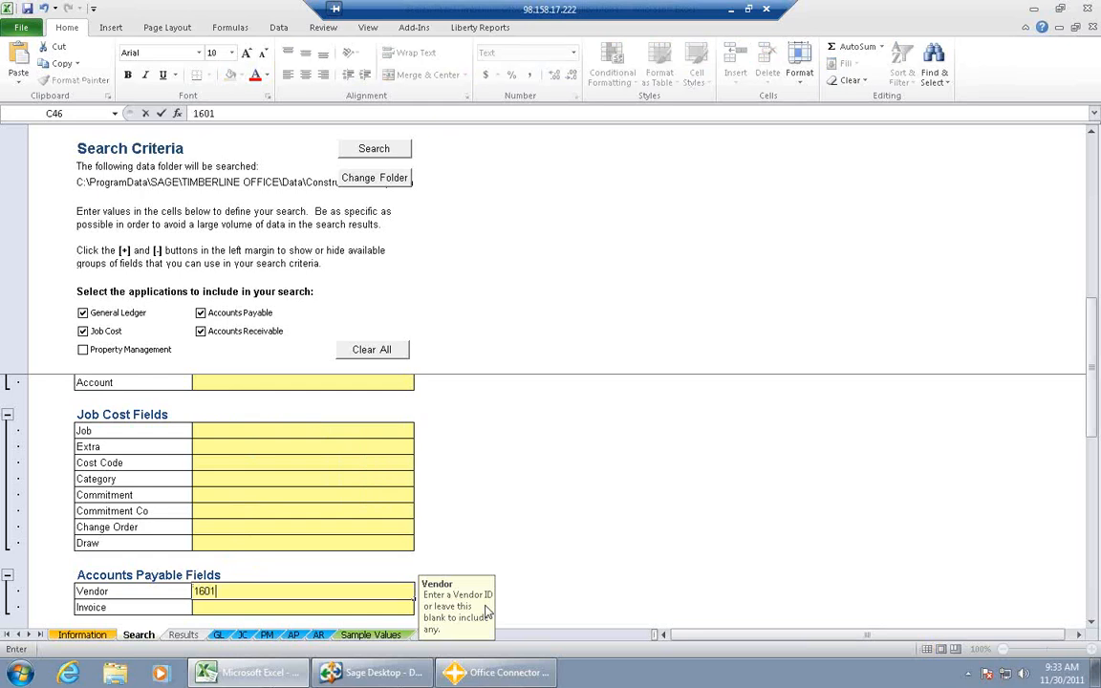
{"action": "left_click", "coordinate": [525, 558]}
{"action": "left_click_drag", "start_coordinate": [1095, 427], "coordinate": [1094, 239]}
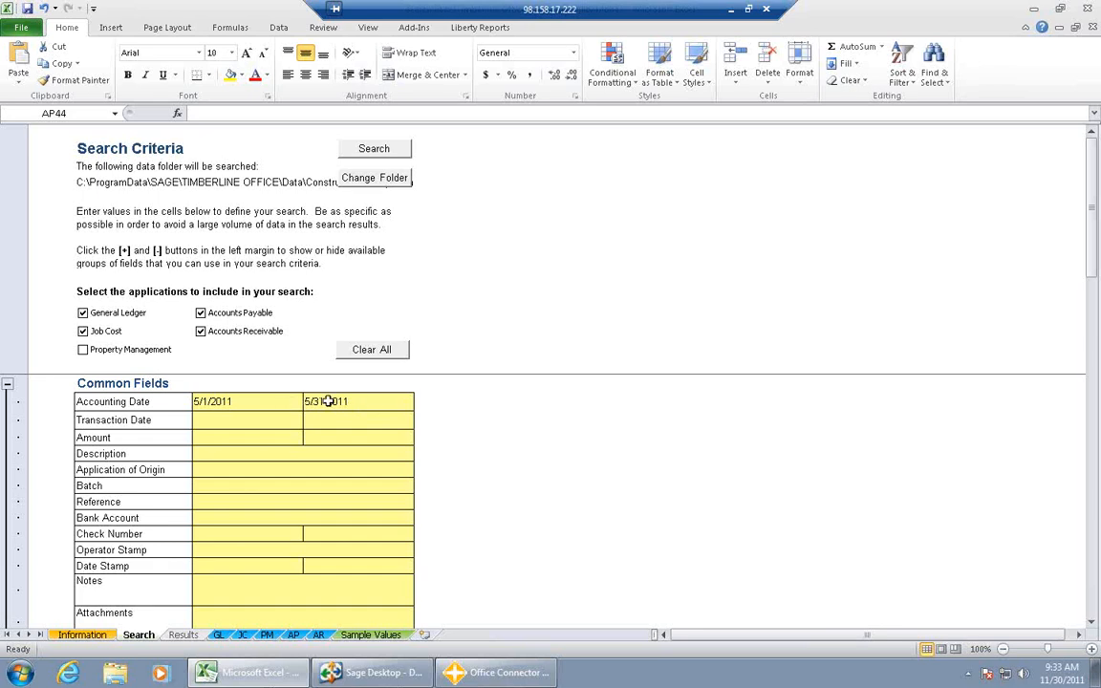
- Run the search for the vendor and open the Accounts Payable matches
{"action": "left_click", "coordinate": [374, 149]}
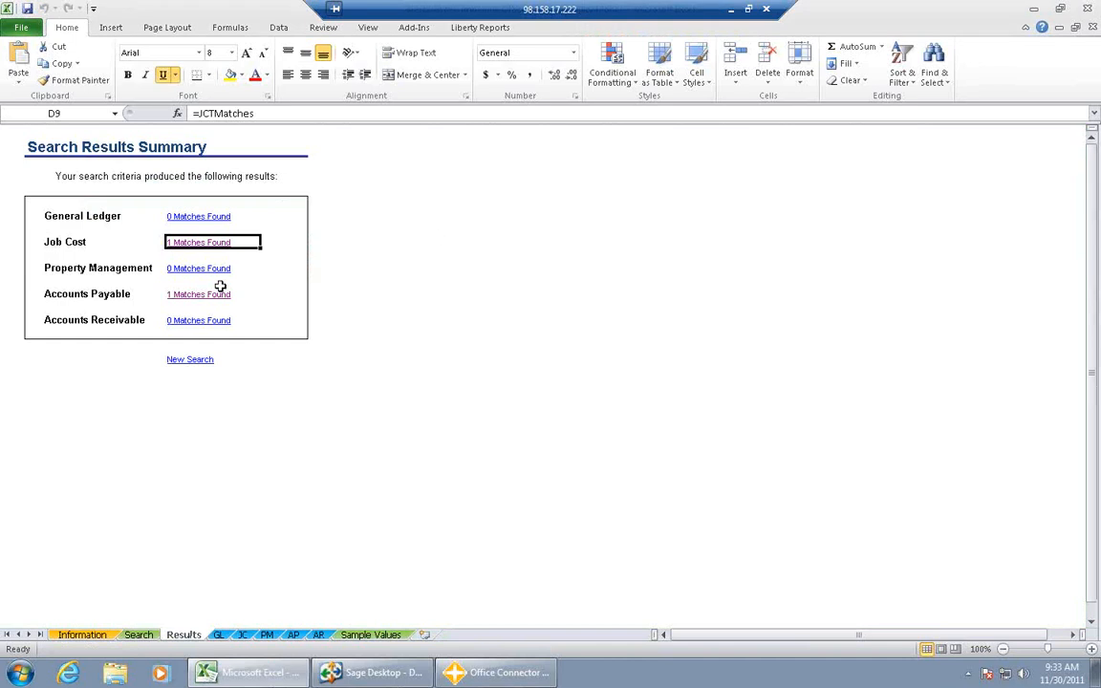
{"action": "left_click", "coordinate": [215, 294]}
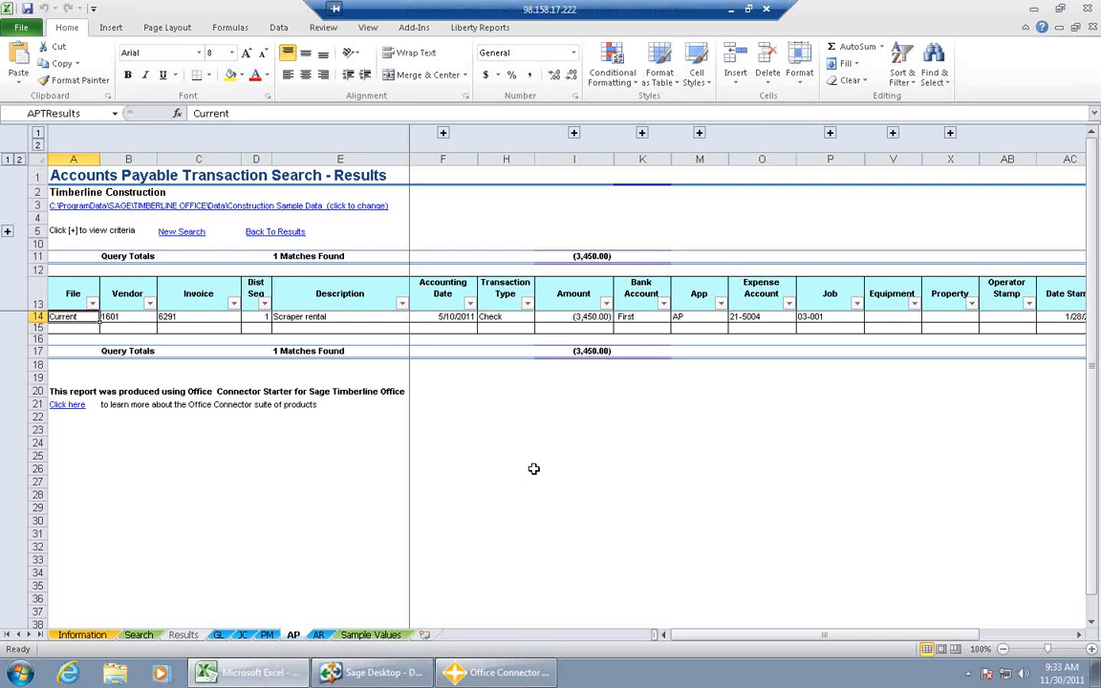
- Display the Office Connector add-in tools, and close the Search Sage Timberline Office workbook without saving its changes
{"action": "left_click", "coordinate": [414, 29]}
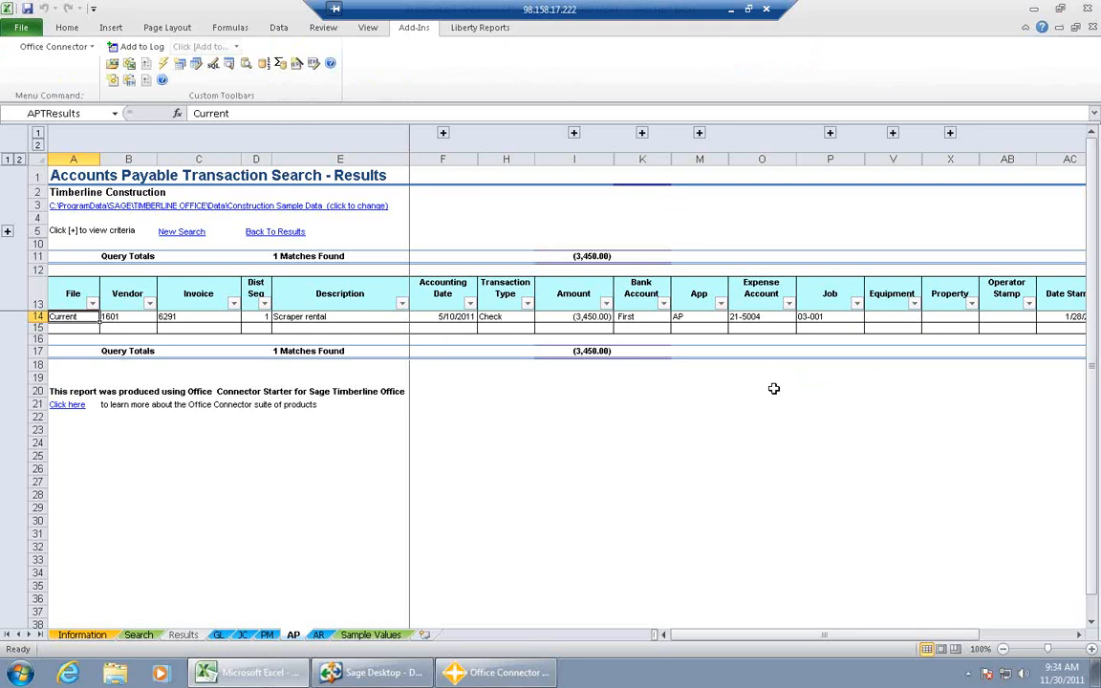
{"action": "left_click", "coordinate": [1087, 10]}
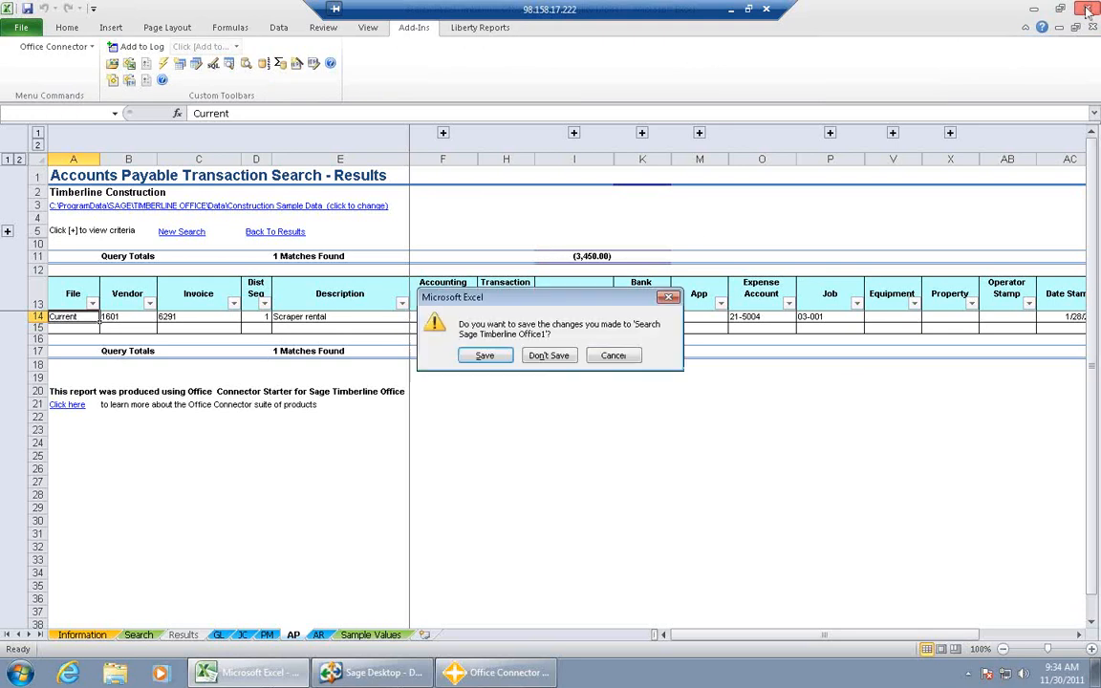
{"action": "left_click", "coordinate": [551, 355]}
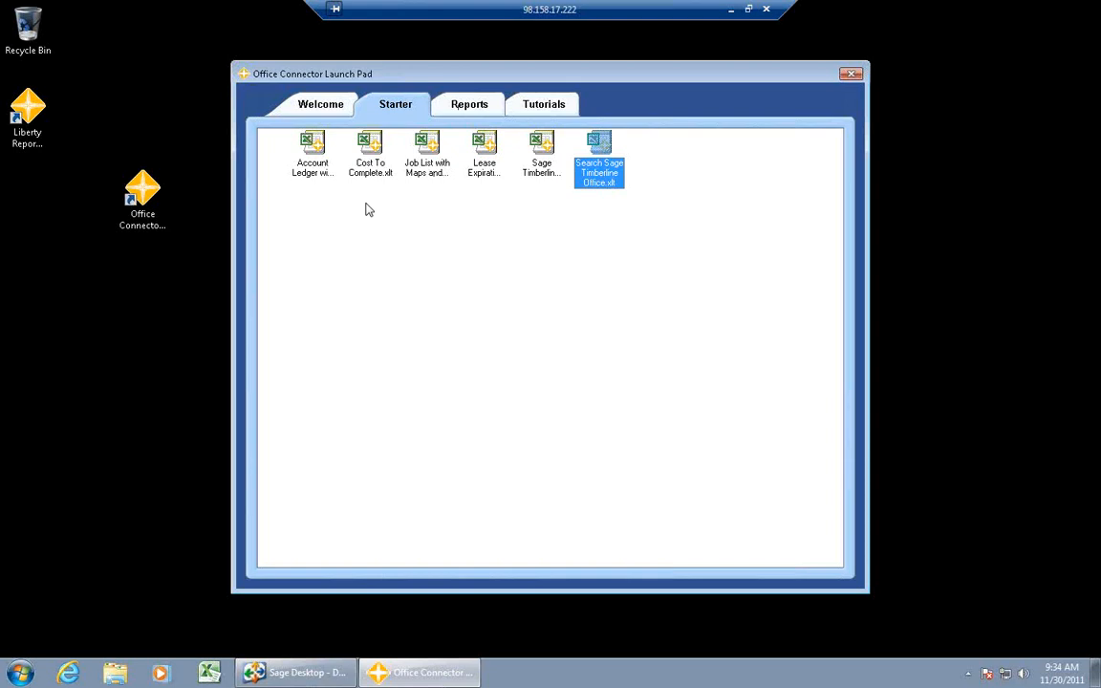
- Compare the full set of Office Connector report templates with the Starter set in the Launch Pad, ending on the full set
{"action": "left_click", "coordinate": [465, 104]}
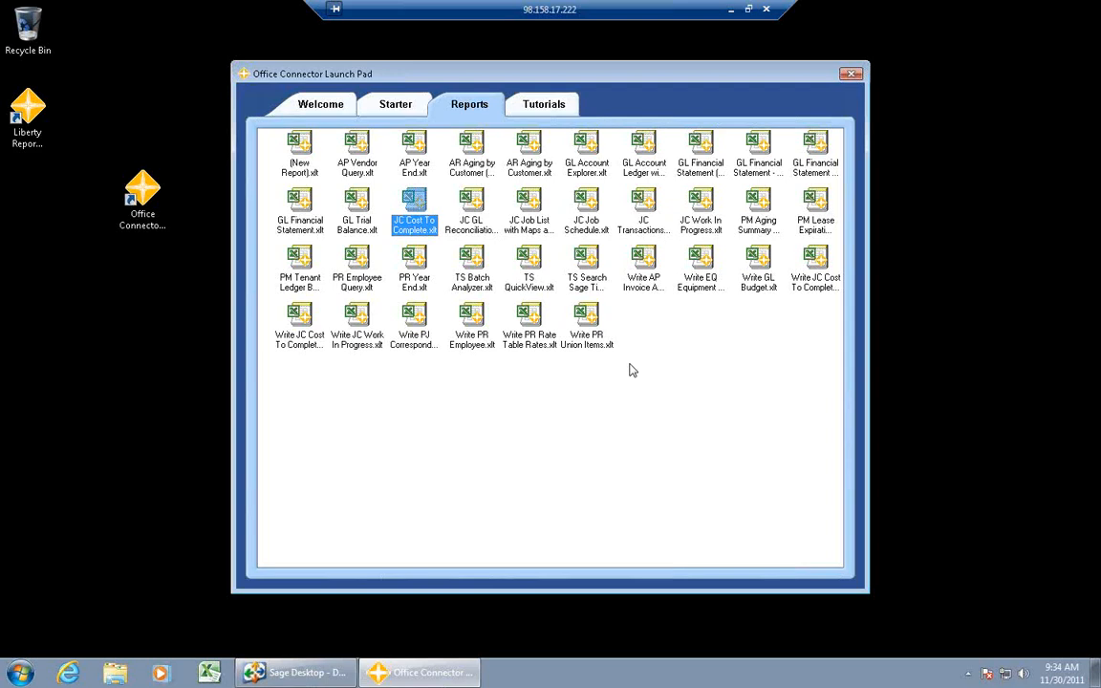
{"action": "left_click", "coordinate": [402, 112]}
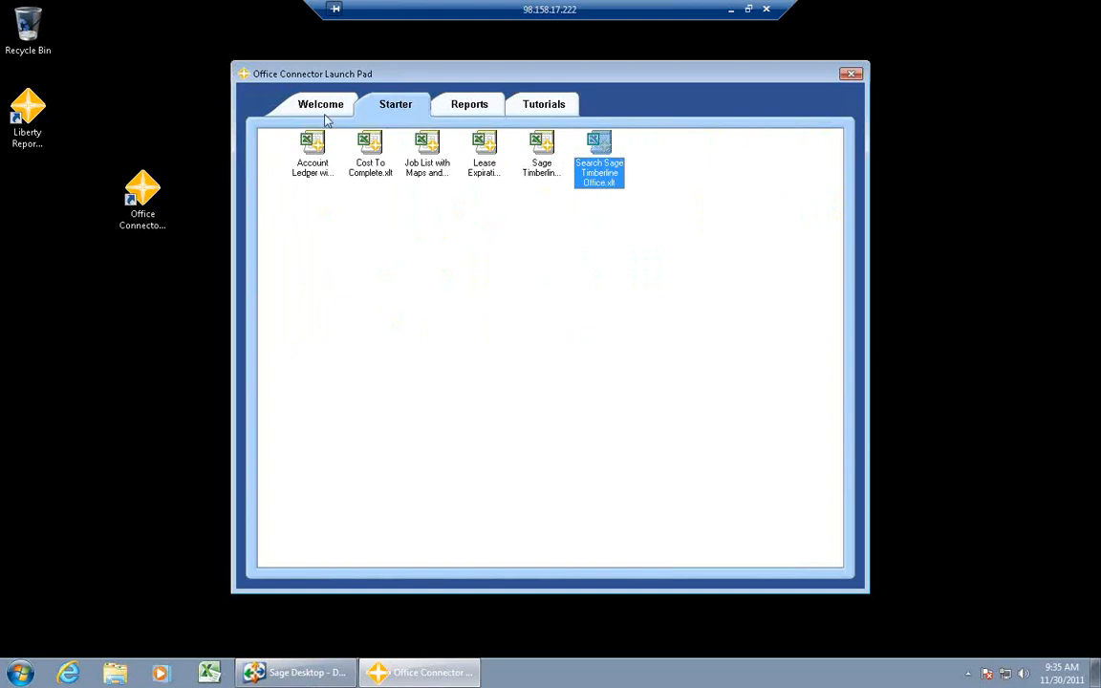
{"action": "left_click", "coordinate": [464, 107]}
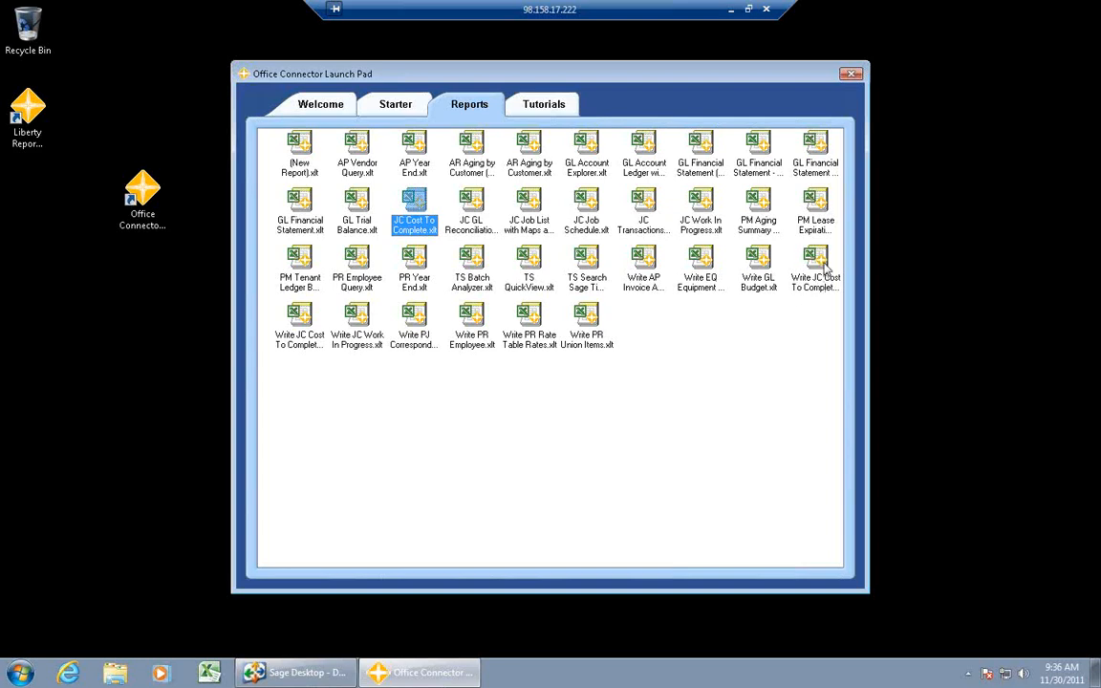
- Open the Write JC Cost To Complete (by Category) template and enter job 03-001 on its Cost To Complete worksheet
{"action": "double_click", "coordinate": [820, 260]}
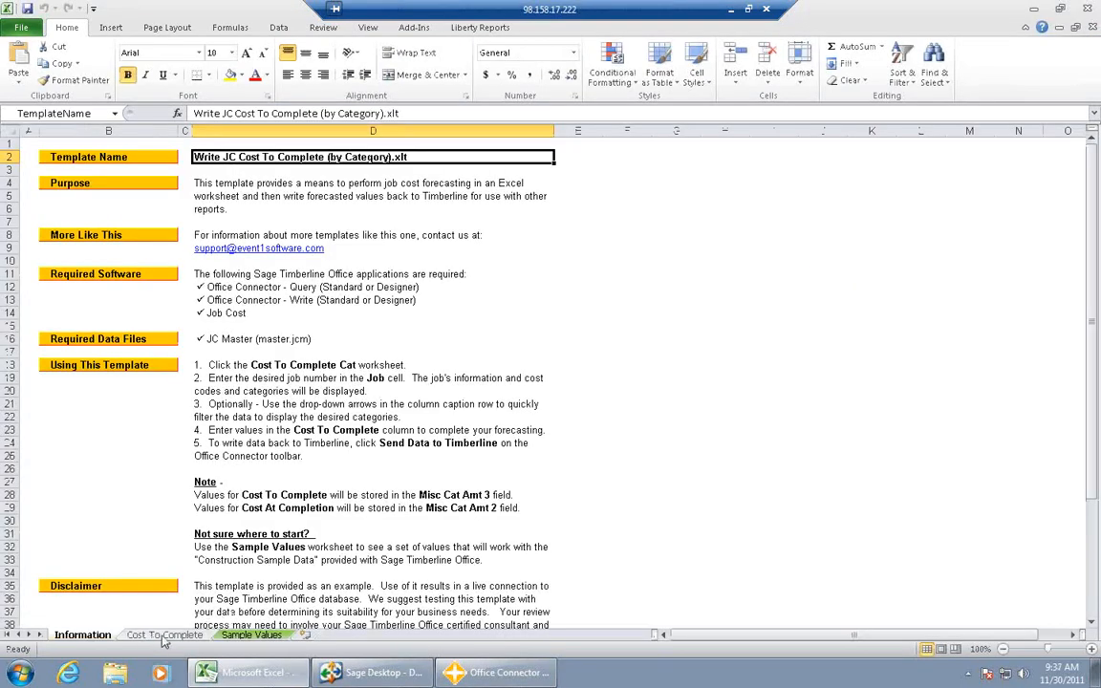
{"action": "left_click", "coordinate": [164, 636]}
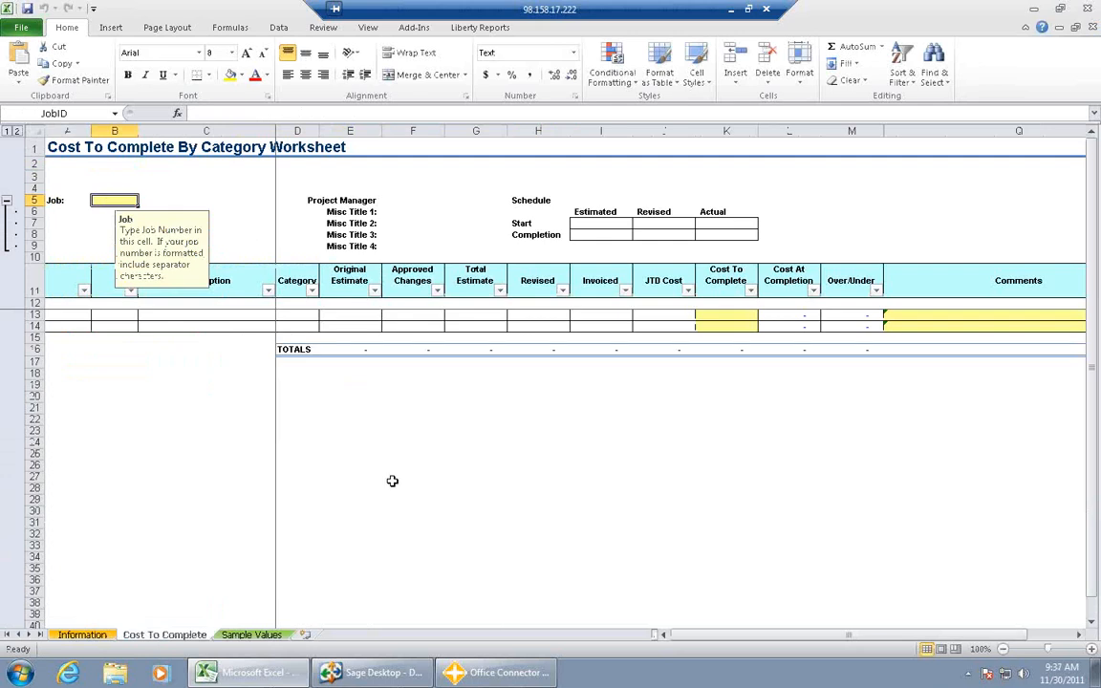
{"action": "type", "text": "03"}
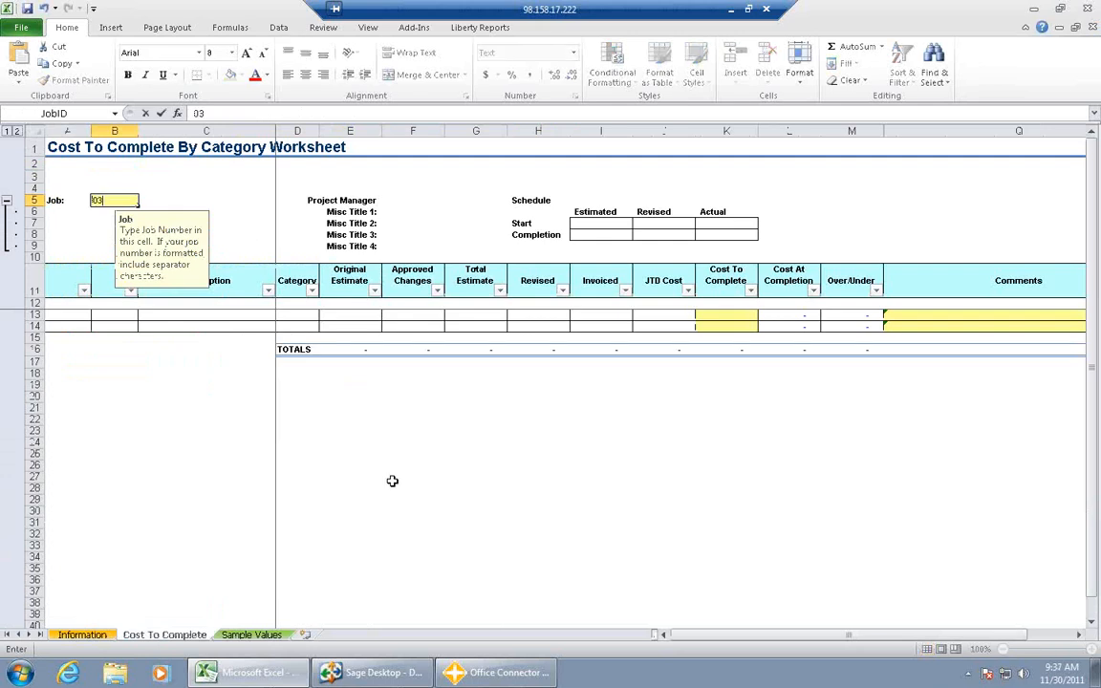
{"action": "type", "text": "-001"}
{"action": "key", "text": "Return"}
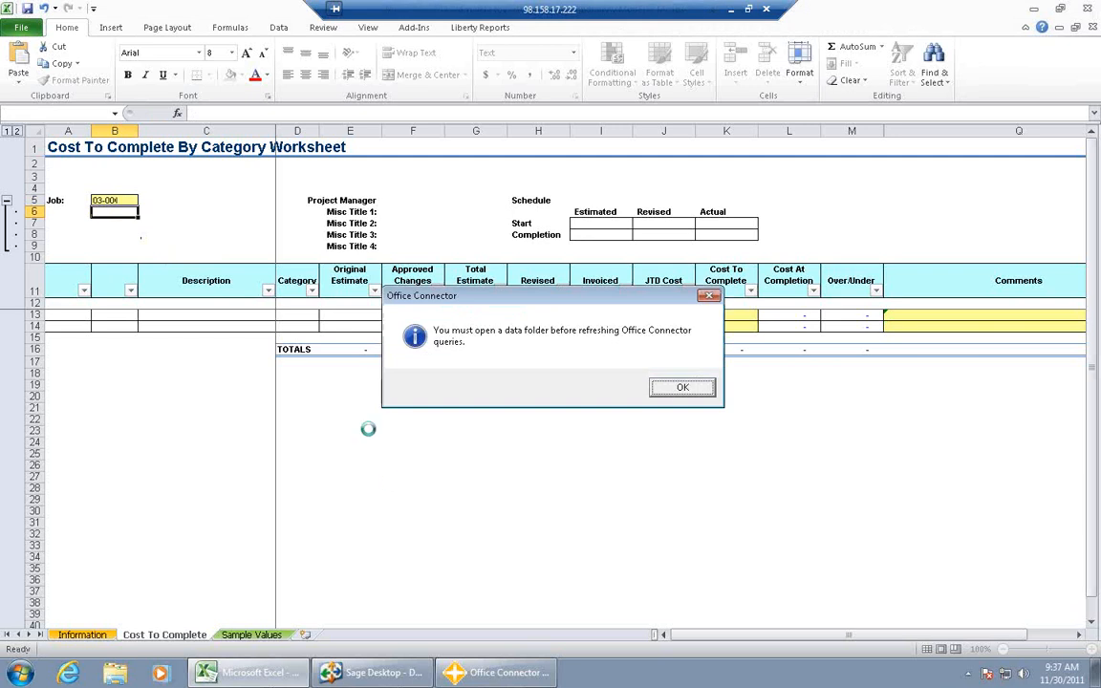
{"action": "left_click", "coordinate": [680, 387]}
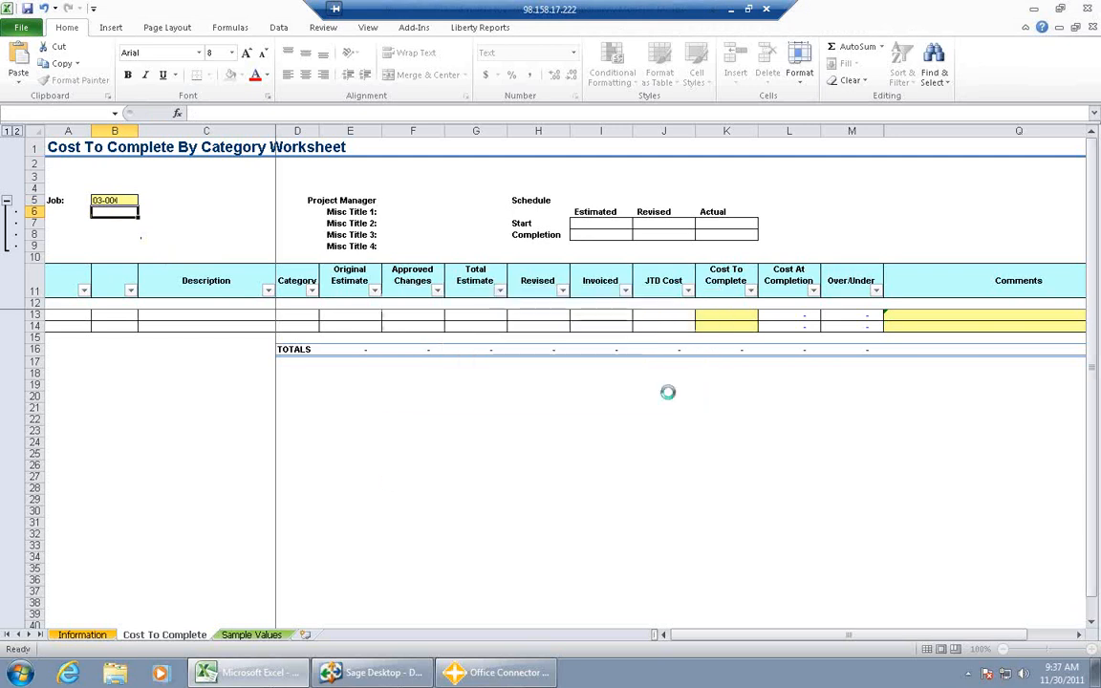
- Connect the workbook to the Timberline Construction company data to fill in the job's cost codes and categories
{"action": "left_click", "coordinate": [413, 27]}
{"action": "left_click", "coordinate": [163, 64]}
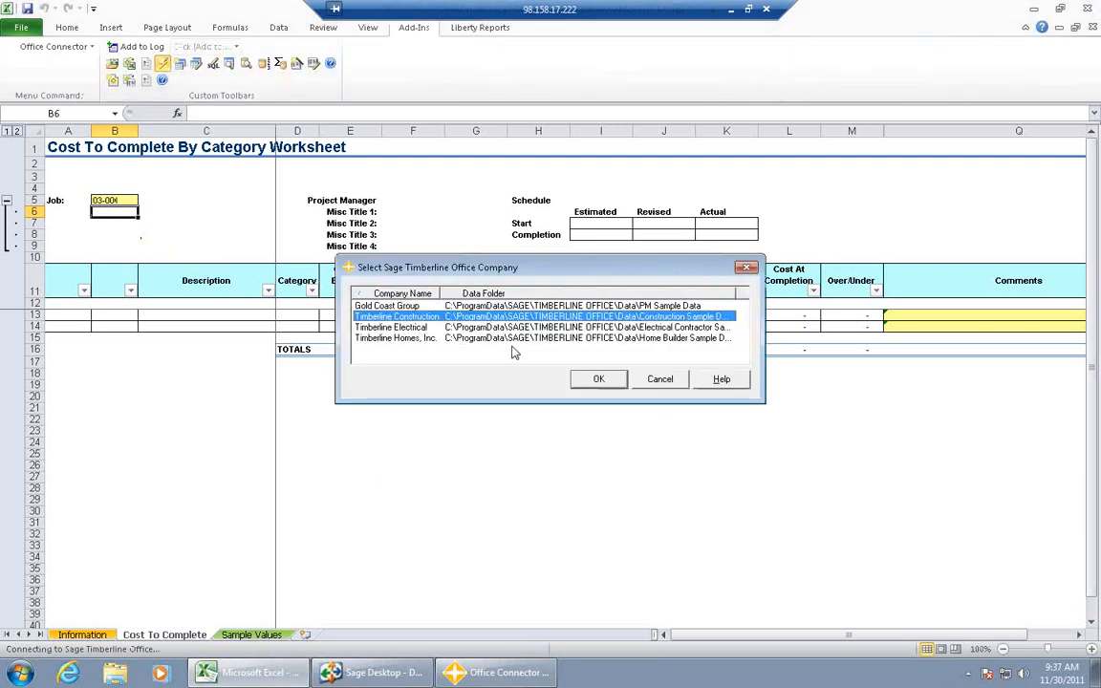
{"action": "left_click", "coordinate": [592, 379]}
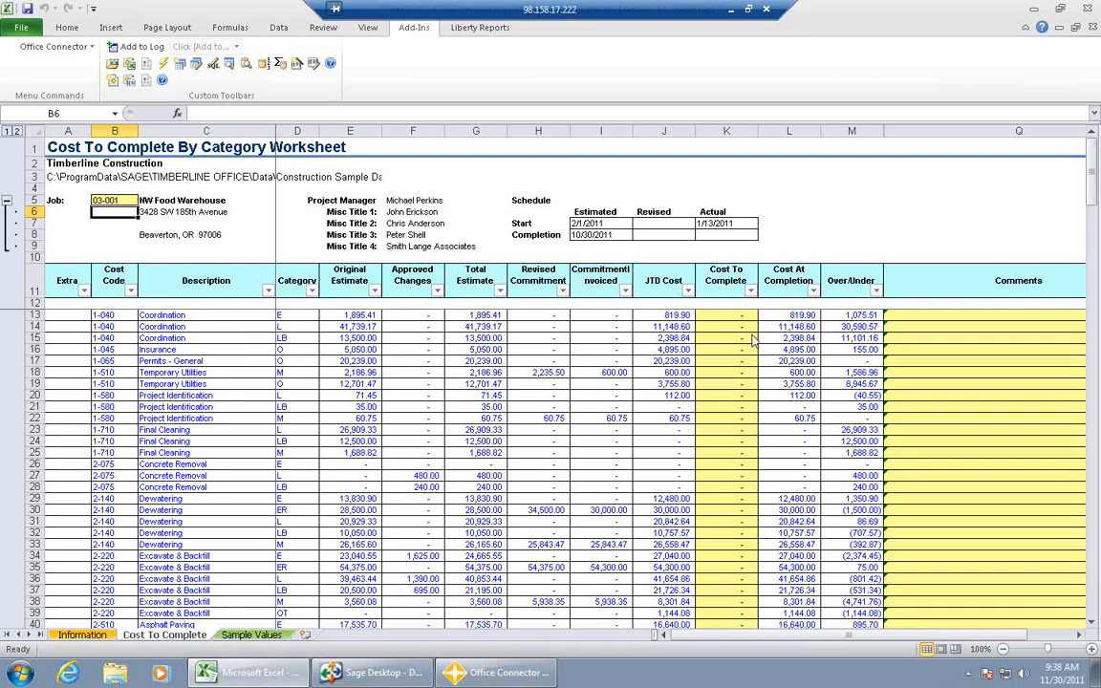
- Examine the editable Cost To Complete and Comments cells for the job's first cost code and category rows
{"action": "left_click", "coordinate": [715, 327]}
{"action": "left_click", "coordinate": [719, 338]}
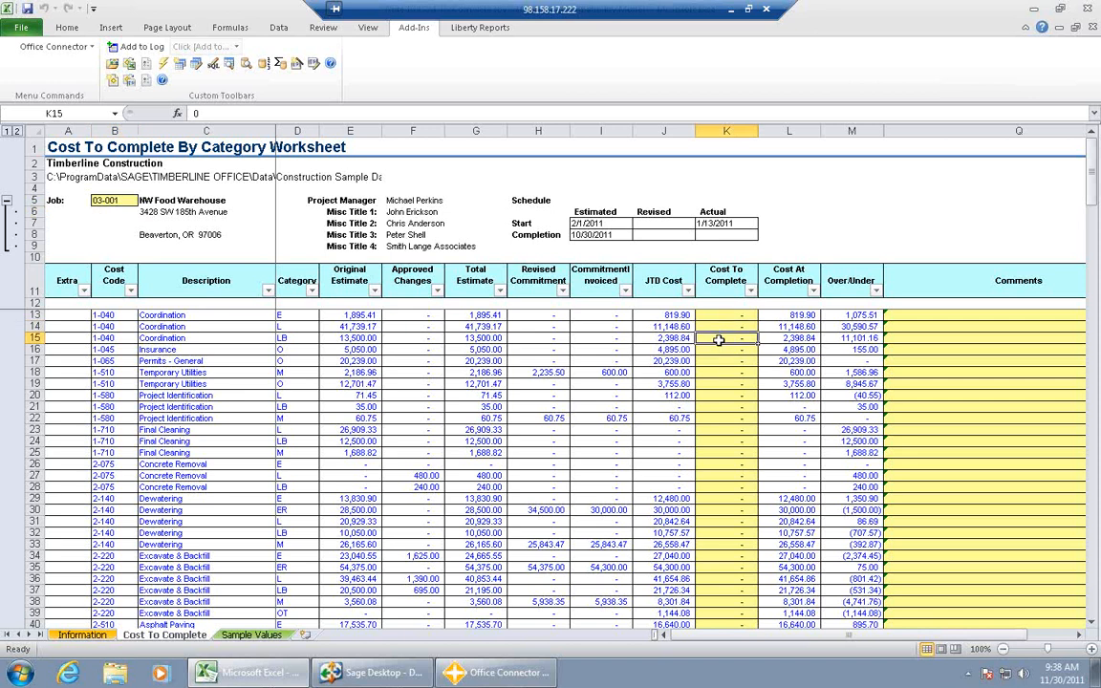
{"action": "left_click", "coordinate": [721, 350]}
{"action": "left_click", "coordinate": [725, 362]}
{"action": "left_click", "coordinate": [729, 383]}
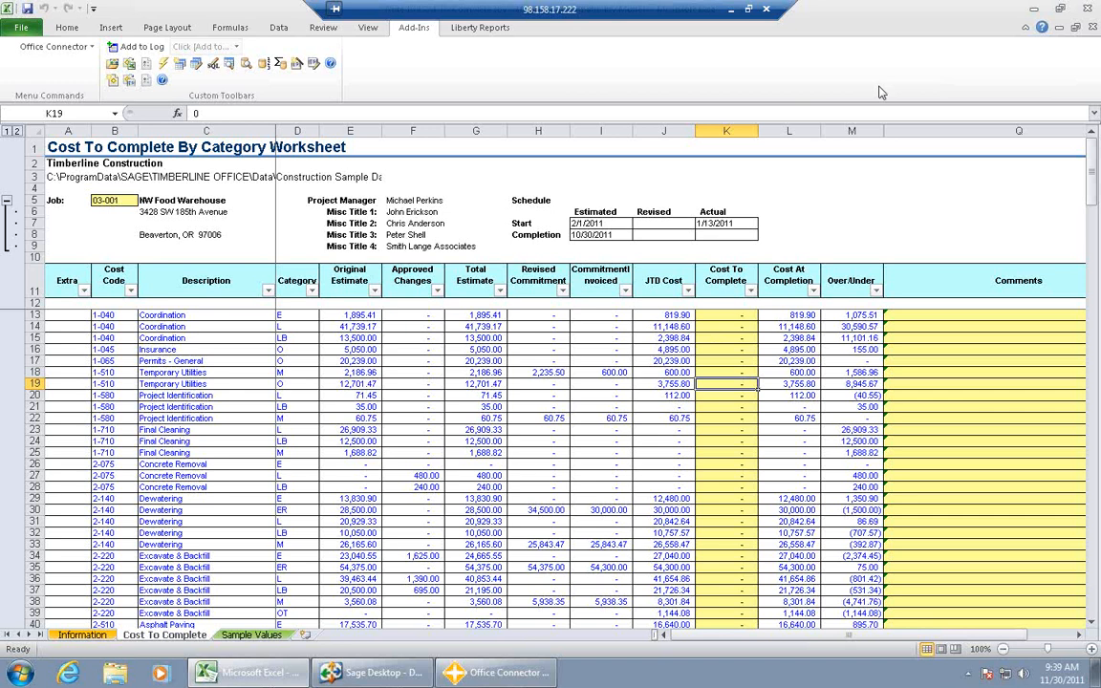
{"action": "left_click", "coordinate": [1066, 71]}
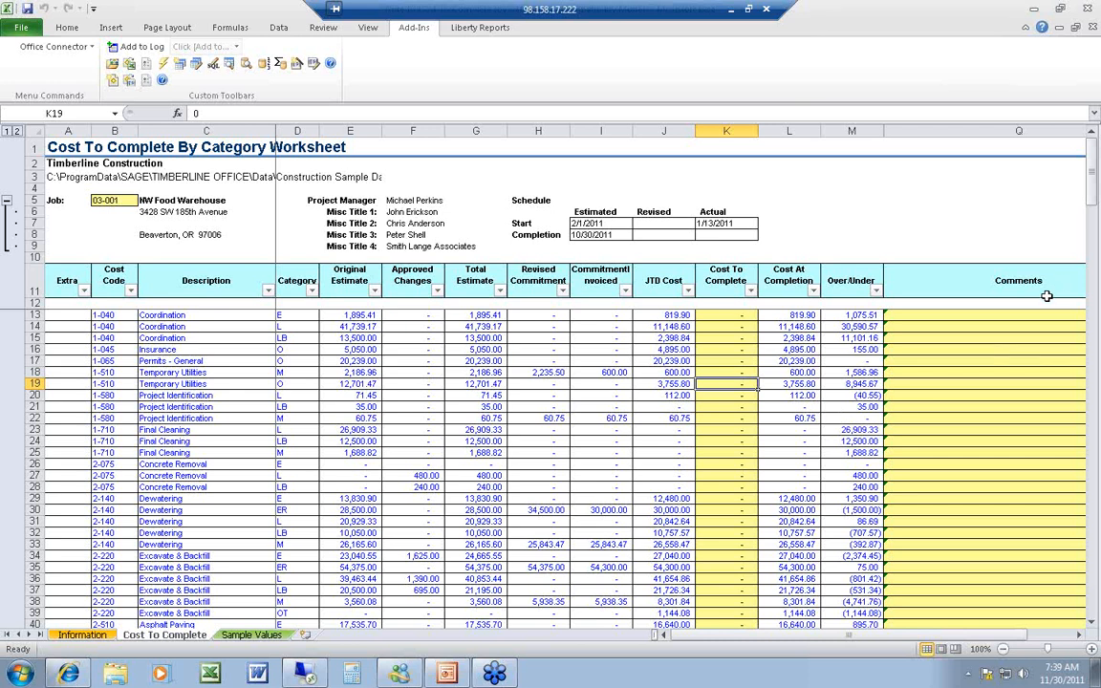
{"action": "left_click", "coordinate": [998, 316]}
{"action": "left_click", "coordinate": [998, 325]}
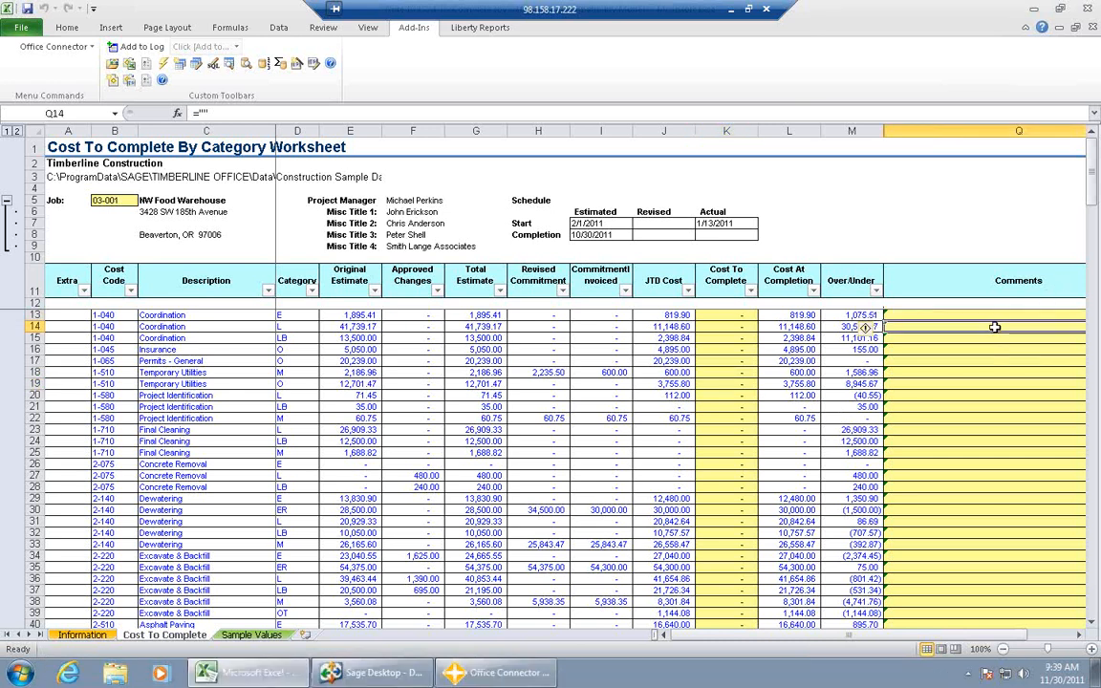
{"action": "left_click", "coordinate": [986, 338]}
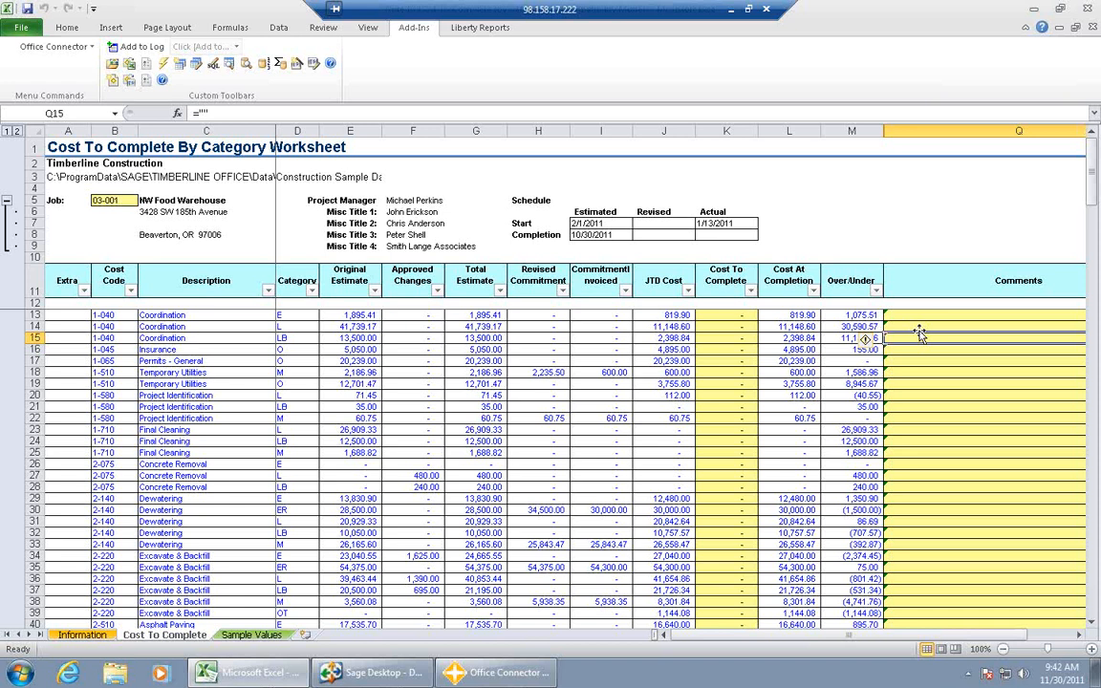
{"action": "left_click", "coordinate": [727, 349]}
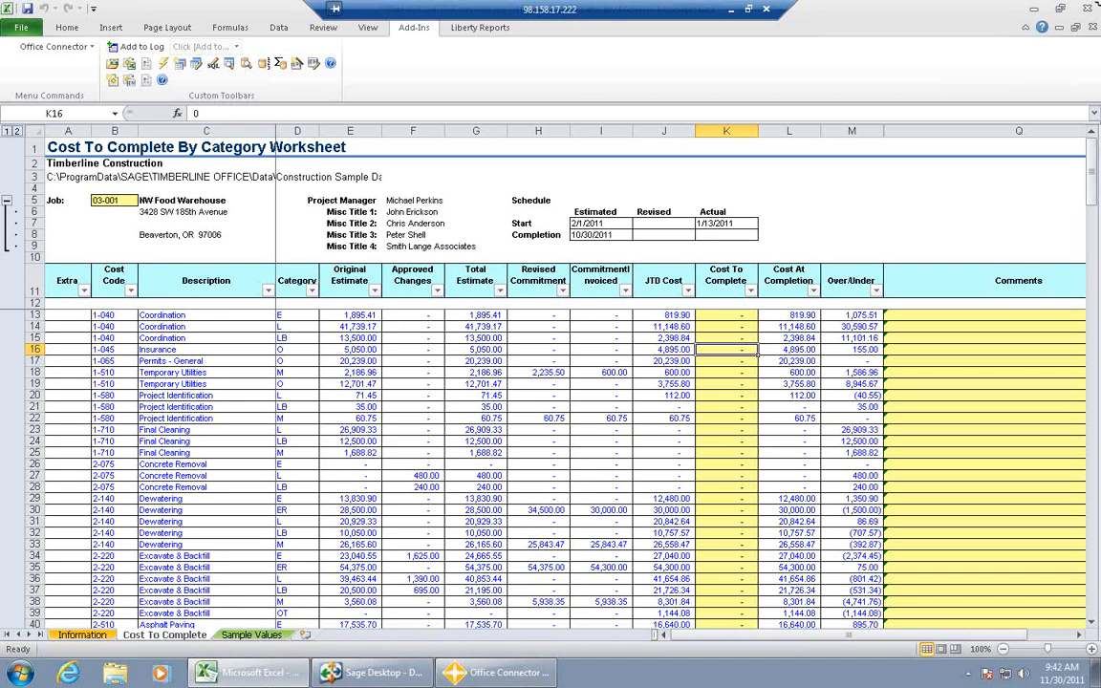
- Close the Cost To Complete workbook without saving its changes and open the GL Account Explorer report template
{"action": "left_click", "coordinate": [1090, 9]}
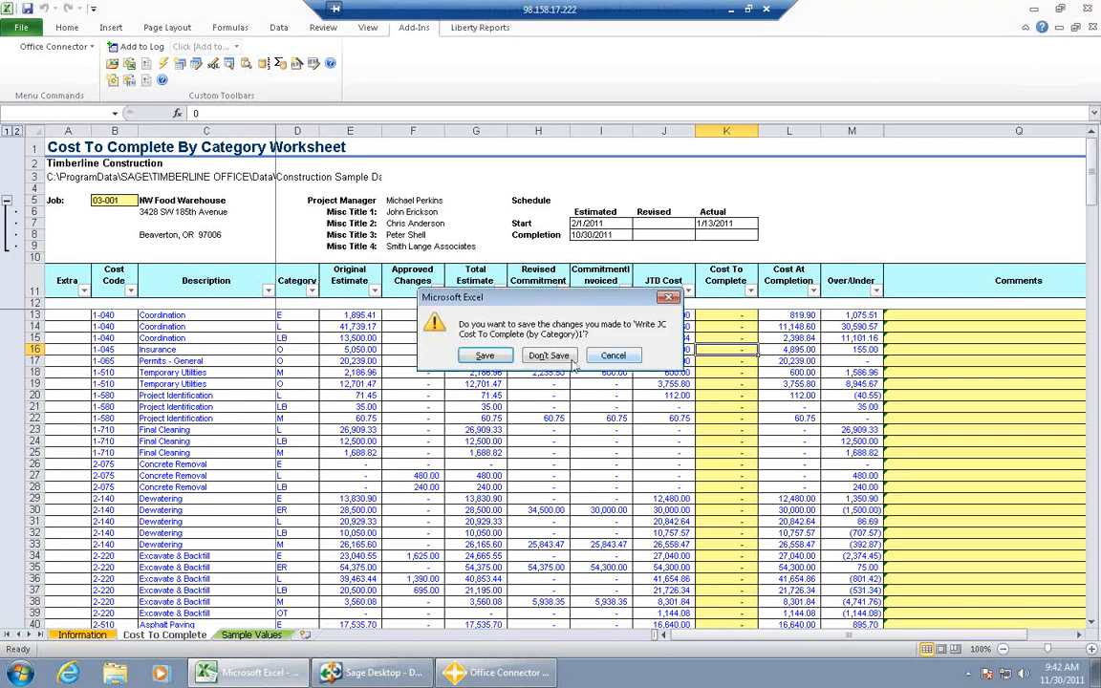
{"action": "left_click", "coordinate": [550, 355]}
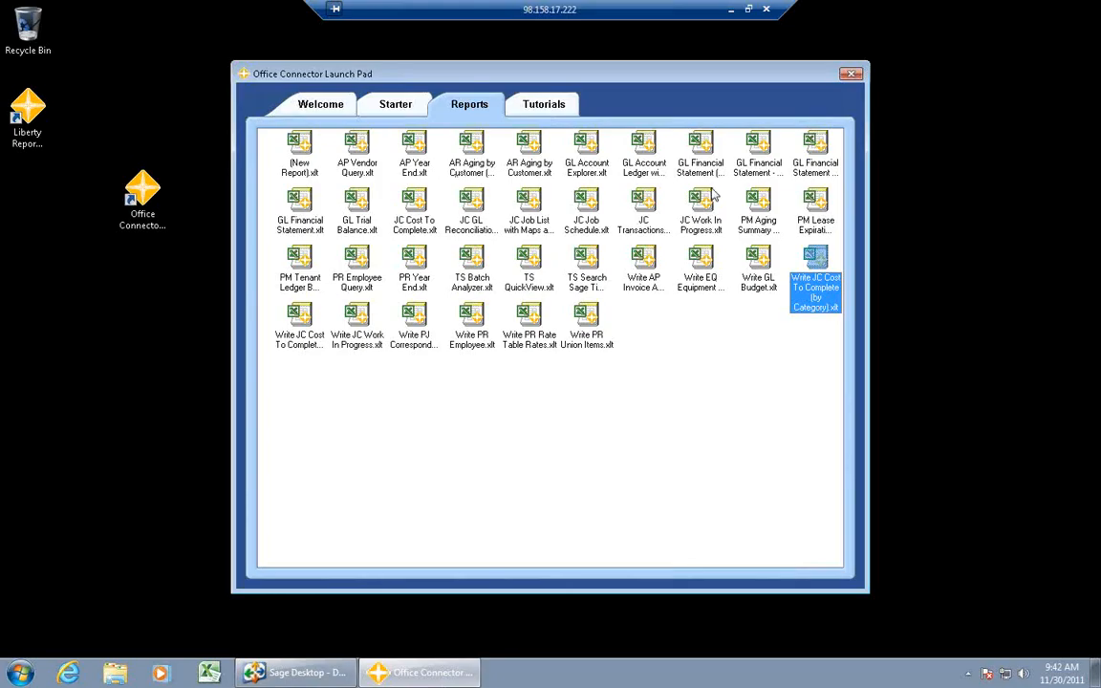
{"action": "left_click", "coordinate": [585, 148]}
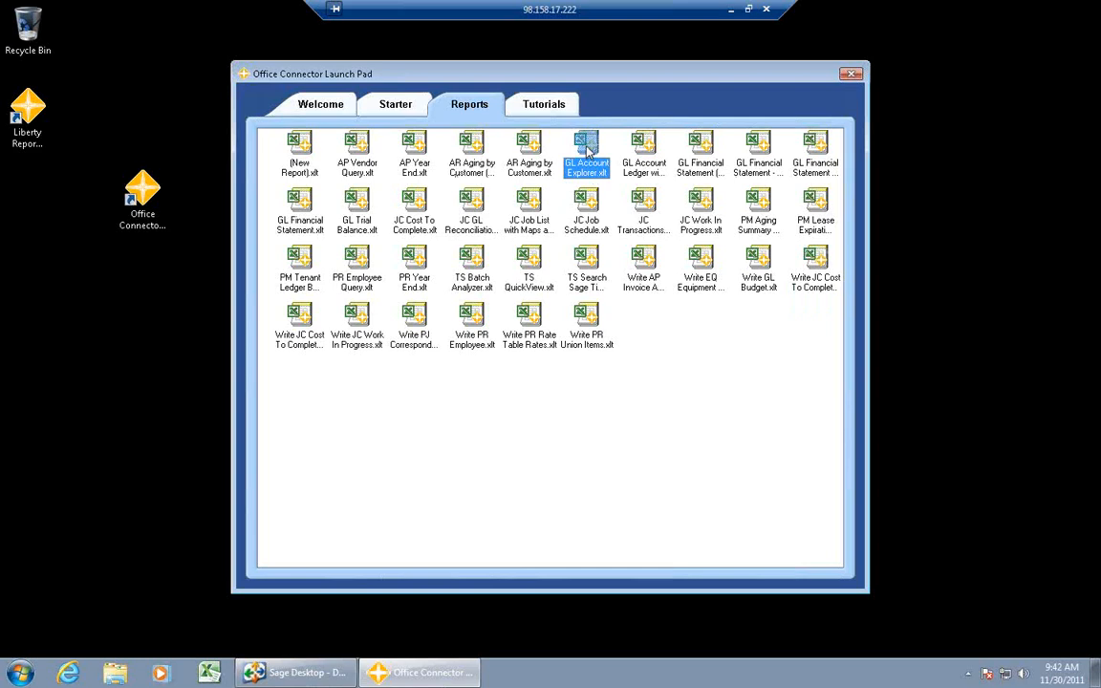
{"action": "double_click", "coordinate": [585, 148]}
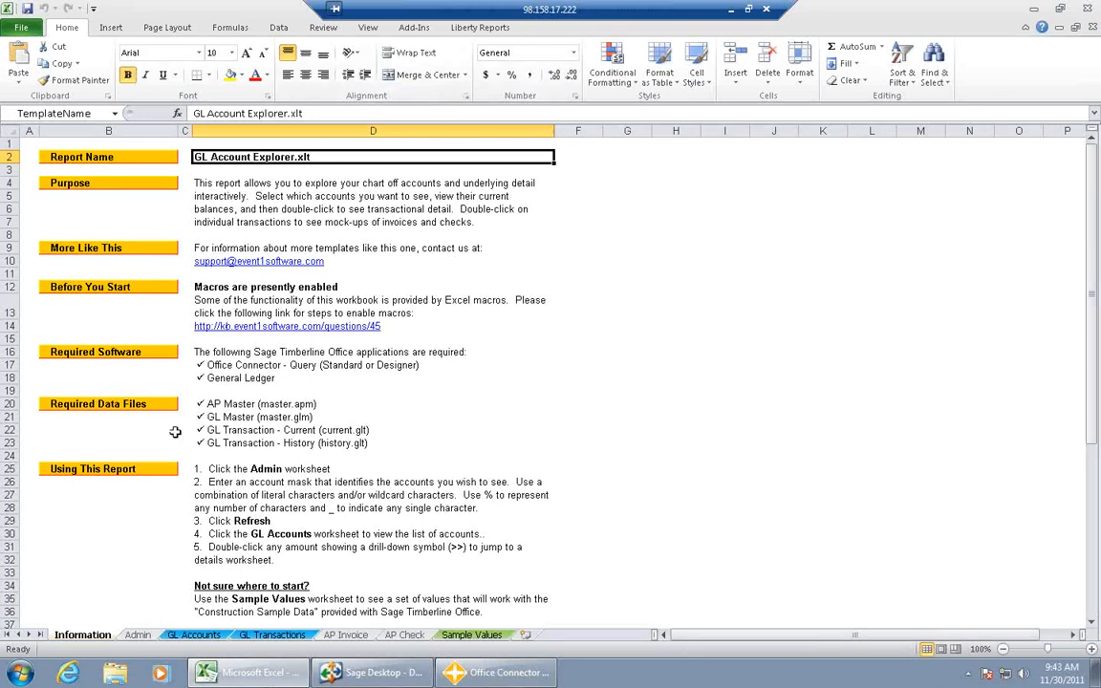
- Refresh the report with account mask % against the Timberline Construction company and display the GL Accounts list
{"action": "left_click", "coordinate": [136, 636]}
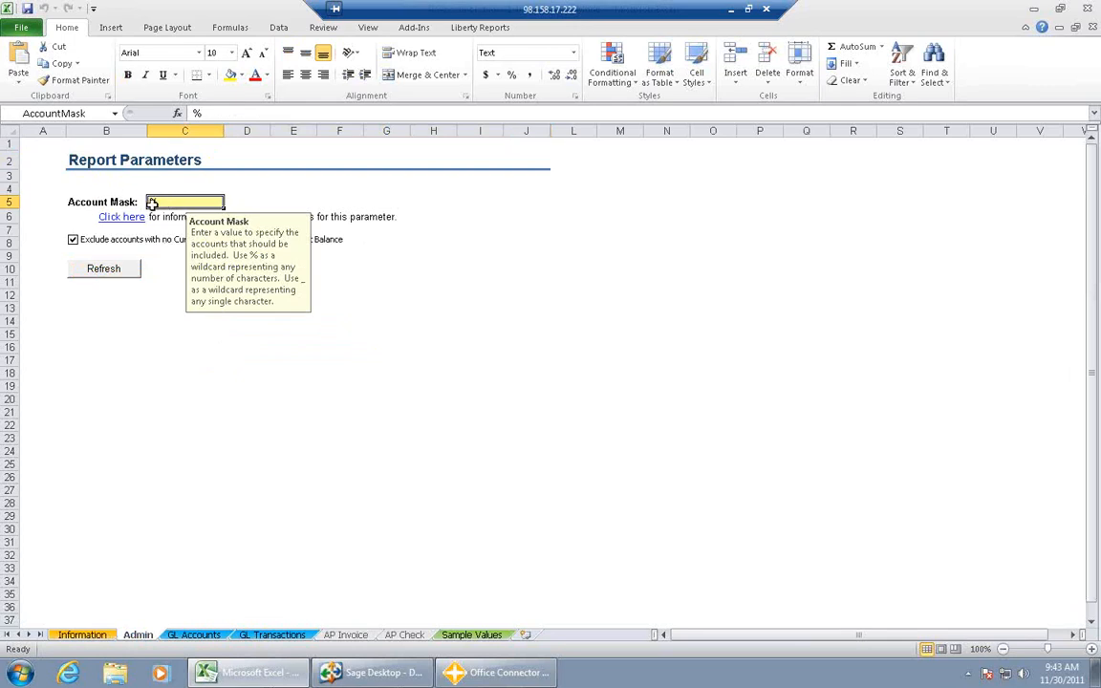
{"action": "left_click", "coordinate": [104, 269]}
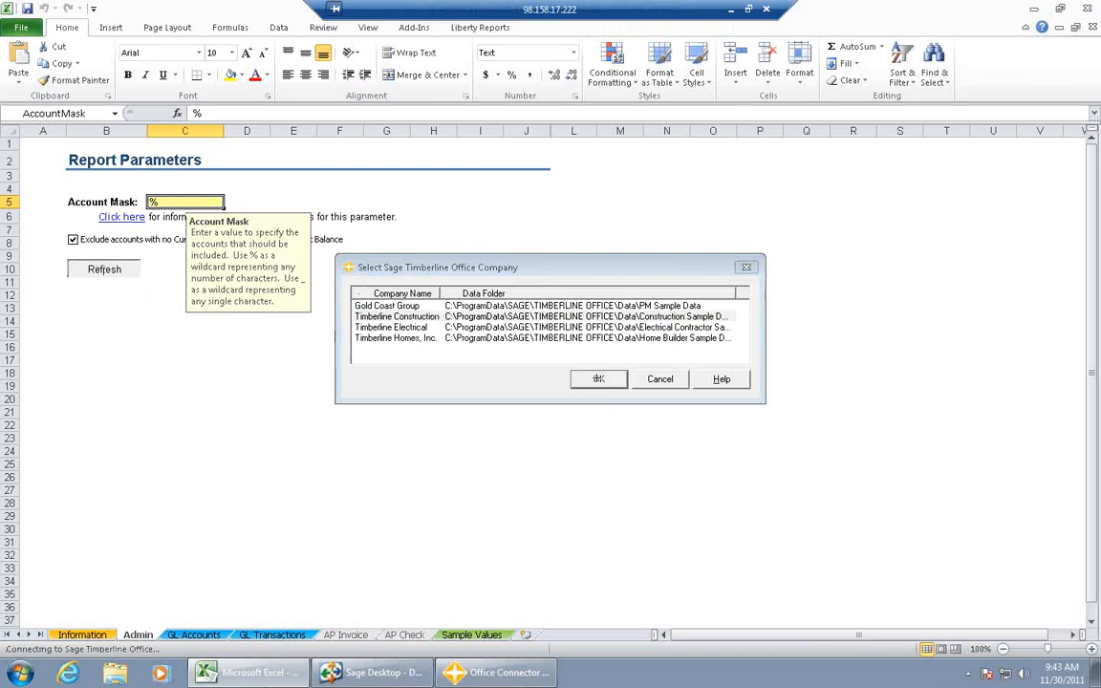
{"action": "left_click", "coordinate": [598, 379]}
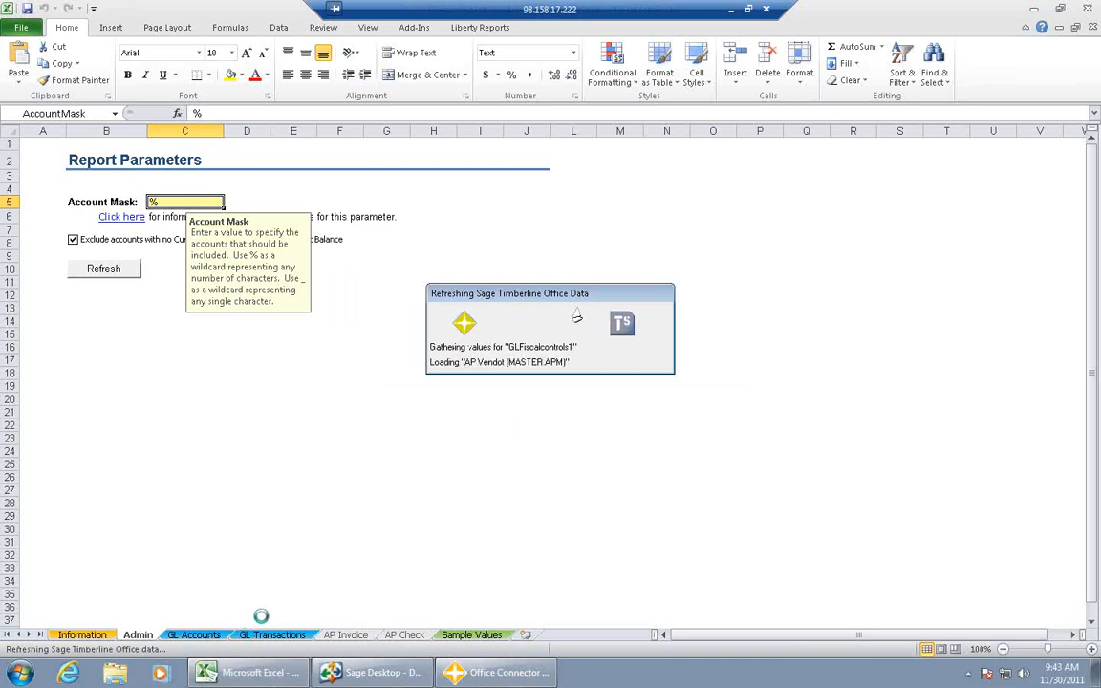
{"action": "left_click", "coordinate": [199, 636]}
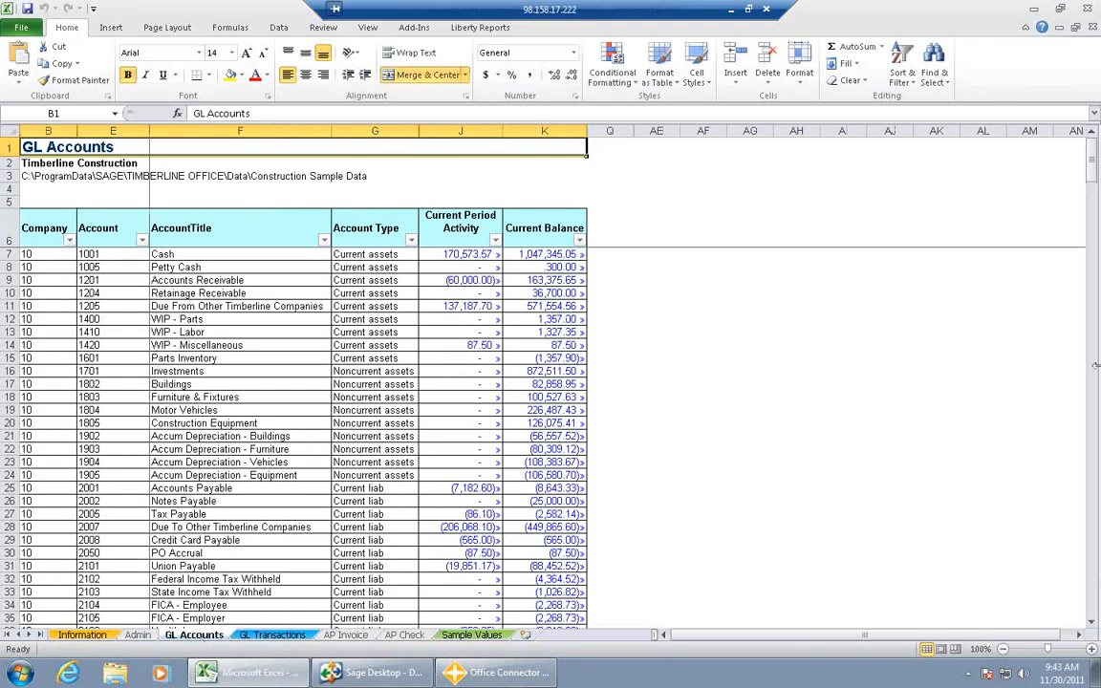
- Drill down on the Current Period Activity of company 21's Cost of Sales - Materials account to list its transactions
{"action": "left_click_drag", "start_coordinate": [1094, 185], "coordinate": [1099, 274]}
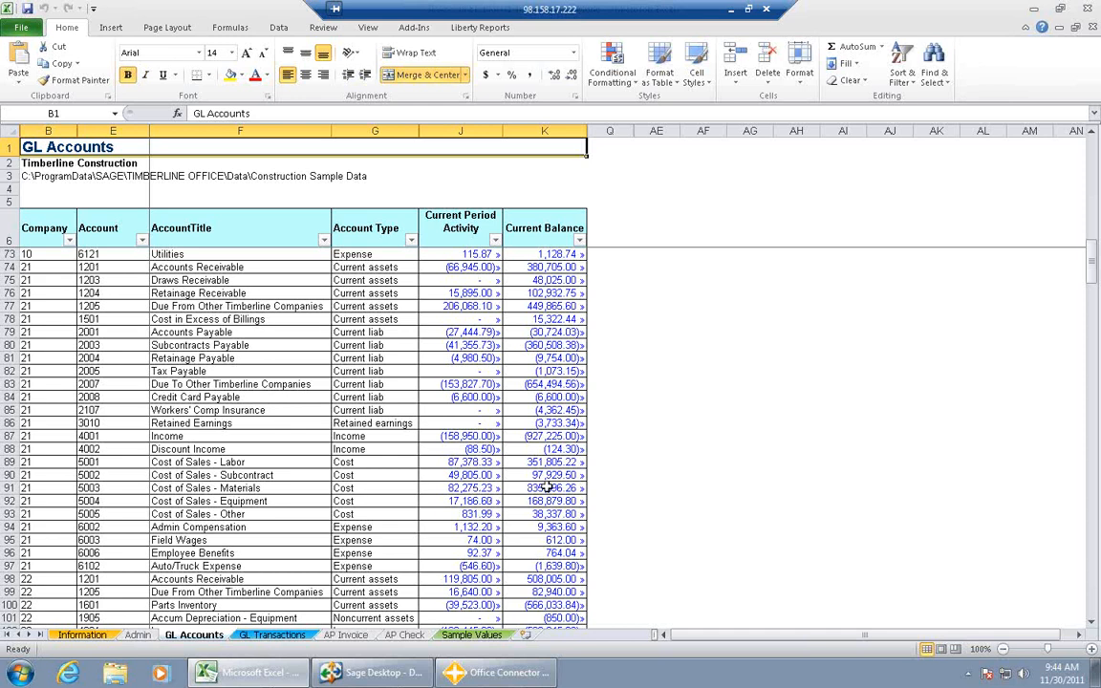
{"action": "left_click", "coordinate": [485, 489]}
{"action": "double_click", "coordinate": [484, 489]}
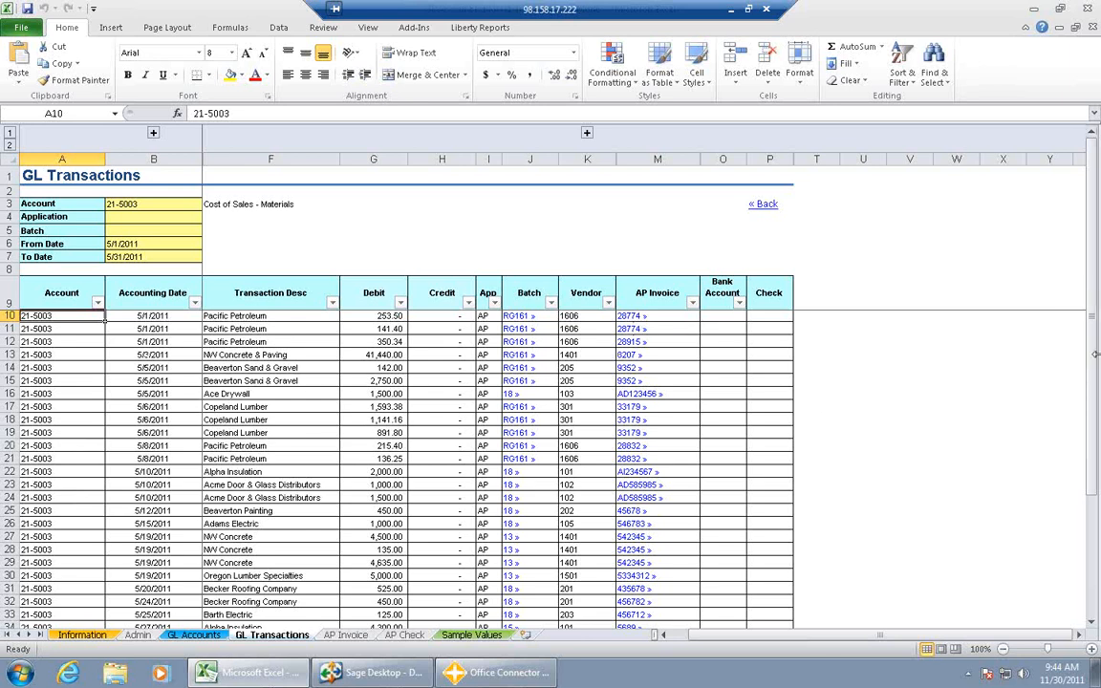
- Drill down on batch RG161 in the GL Transactions to list all of that batch's entries
{"action": "left_click_drag", "start_coordinate": [1092, 318], "coordinate": [1094, 425]}
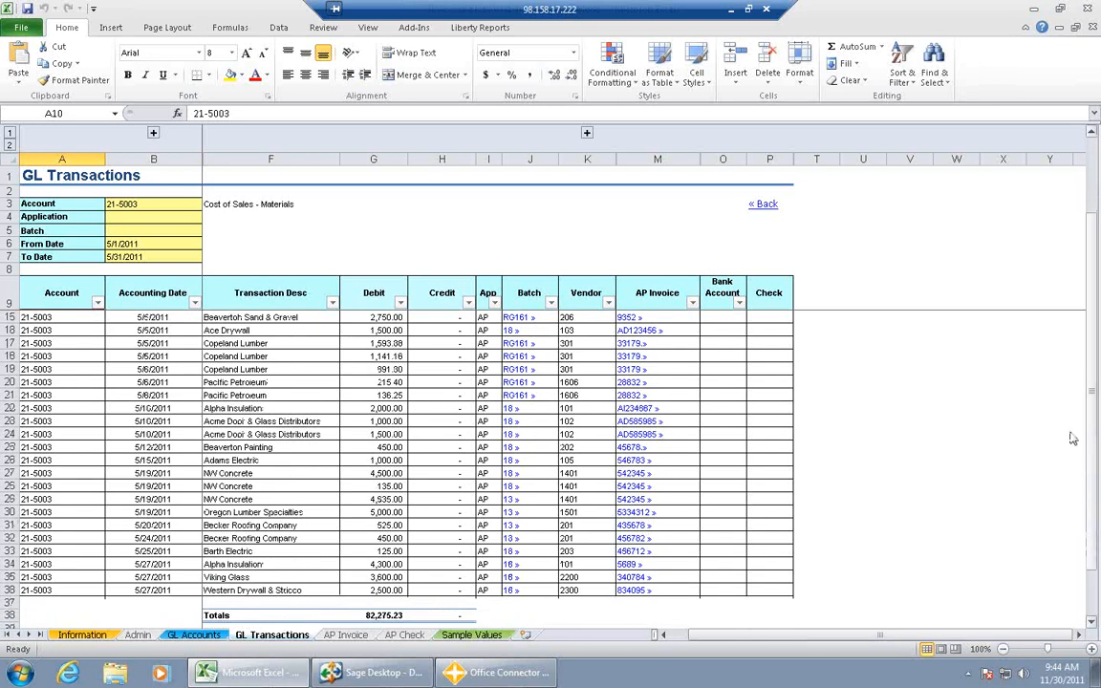
{"action": "left_click", "coordinate": [514, 344]}
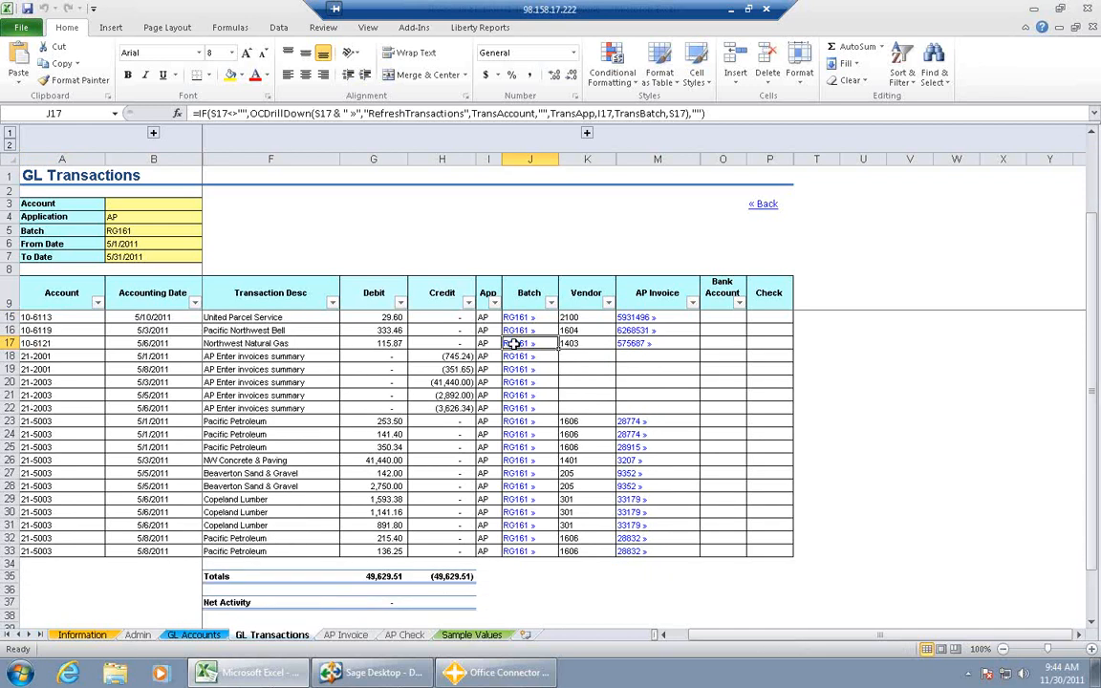
{"action": "left_click", "coordinate": [515, 330]}
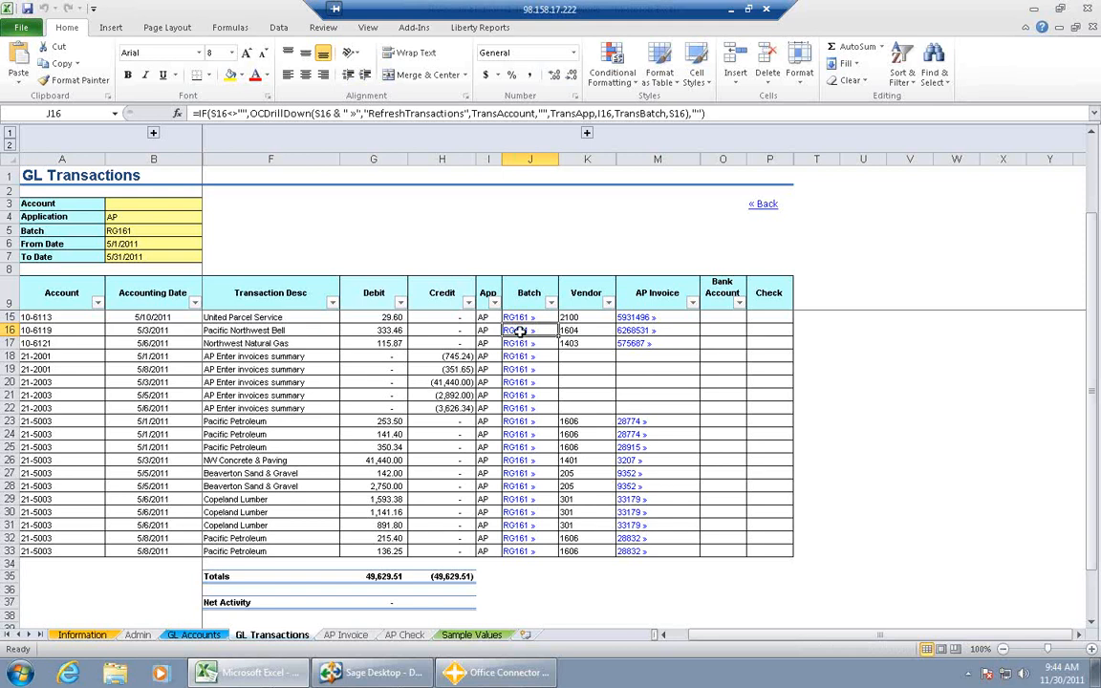
- Drill down from the batch's Office Depot transaction to its AP invoice and review the invoice through its payment history
{"action": "left_click", "coordinate": [346, 635]}
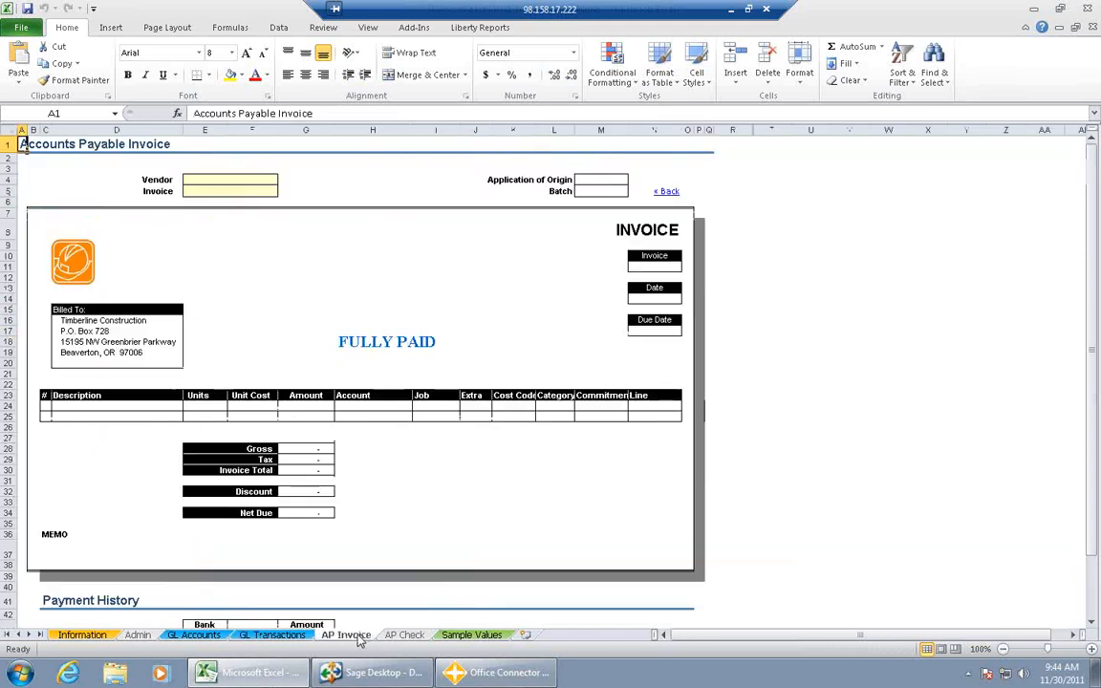
{"action": "left_click", "coordinate": [273, 634]}
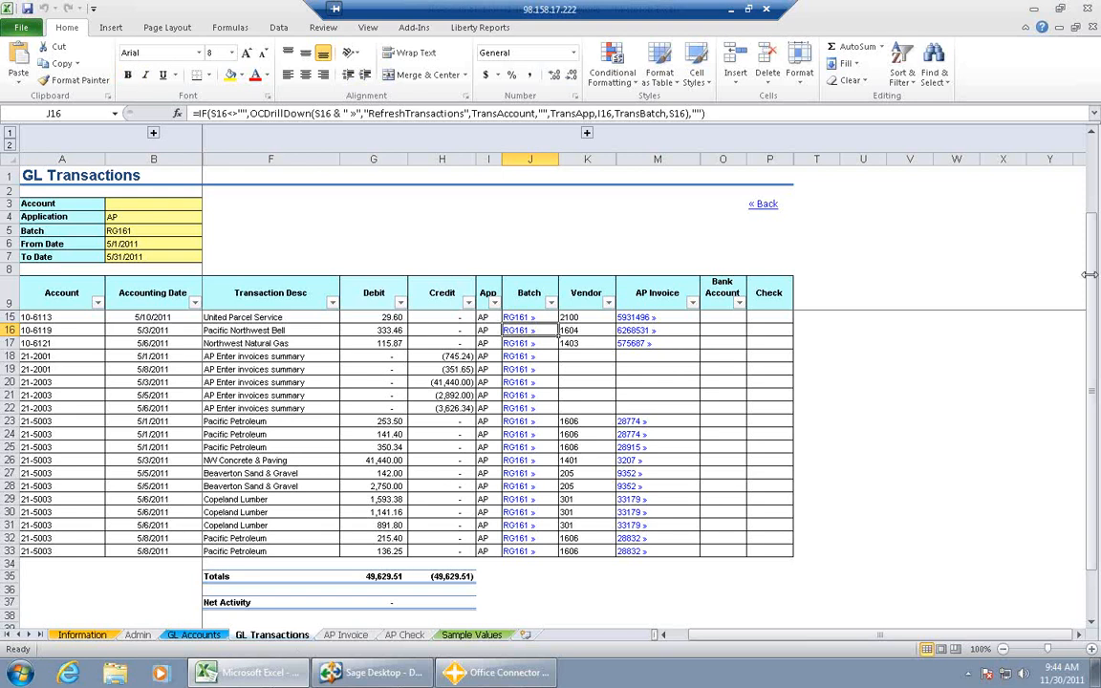
{"action": "left_click_drag", "start_coordinate": [1092, 284], "coordinate": [1091, 277]}
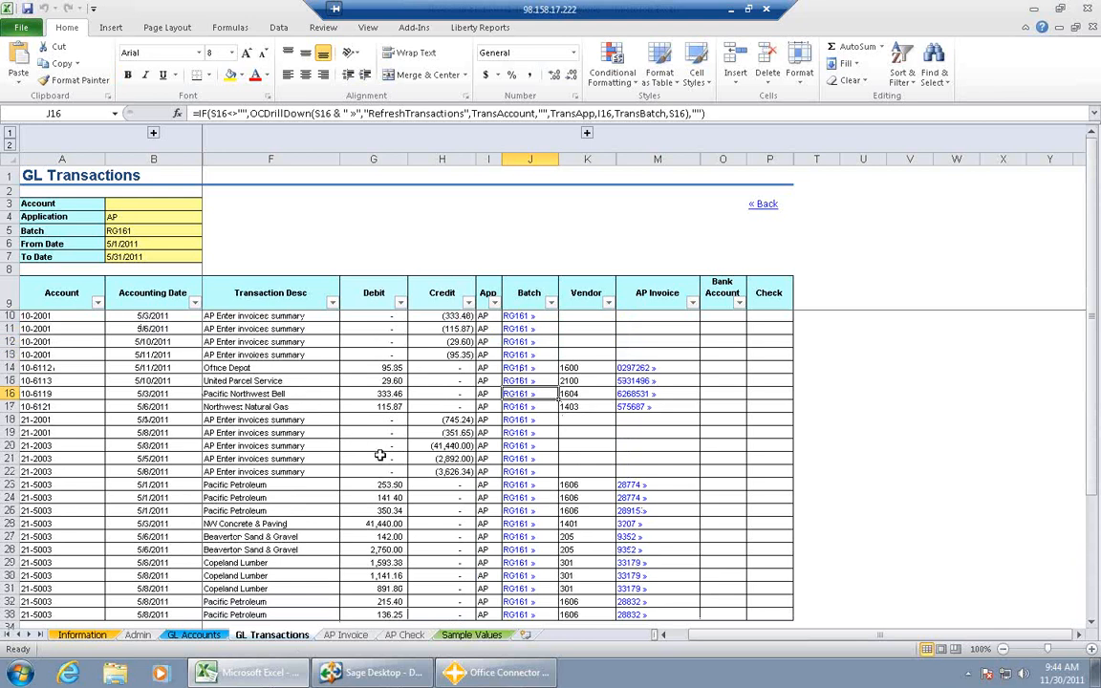
{"action": "mouse_move", "coordinate": [1089, 265]}
{"action": "left_mouse_down"}
{"action": "mouse_move", "coordinate": [1098, 282]}
{"action": "mouse_move", "coordinate": [1091, 254]}
{"action": "left_mouse_up"}
{"action": "left_click", "coordinate": [643, 368]}
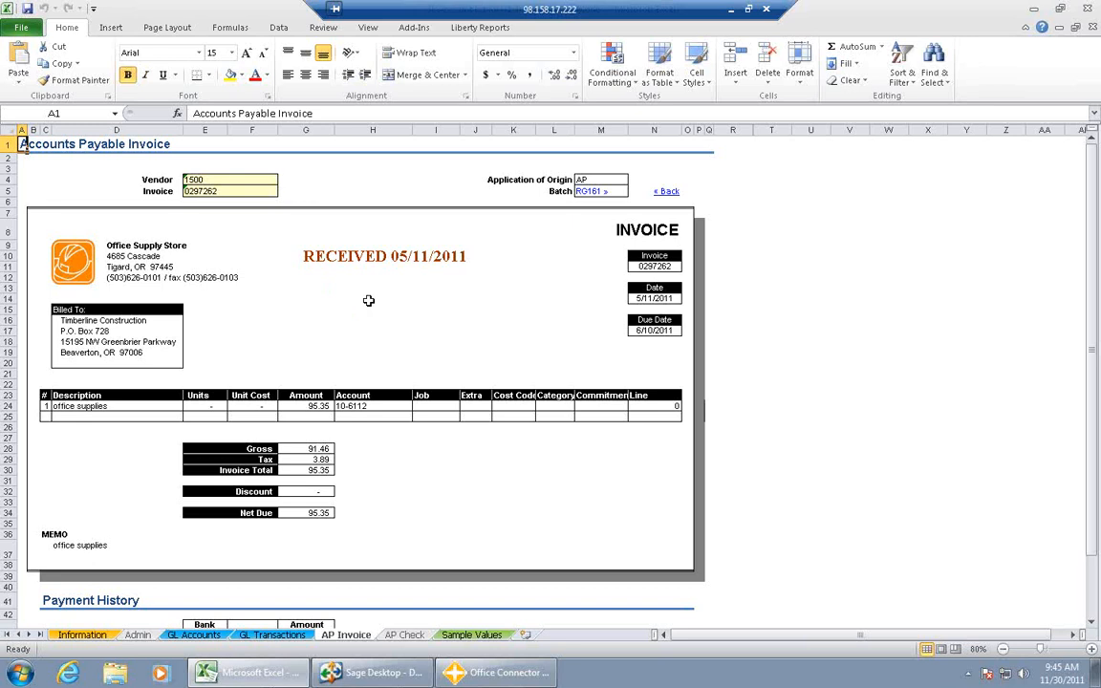
{"action": "left_click_drag", "start_coordinate": [1095, 311], "coordinate": [1096, 336]}
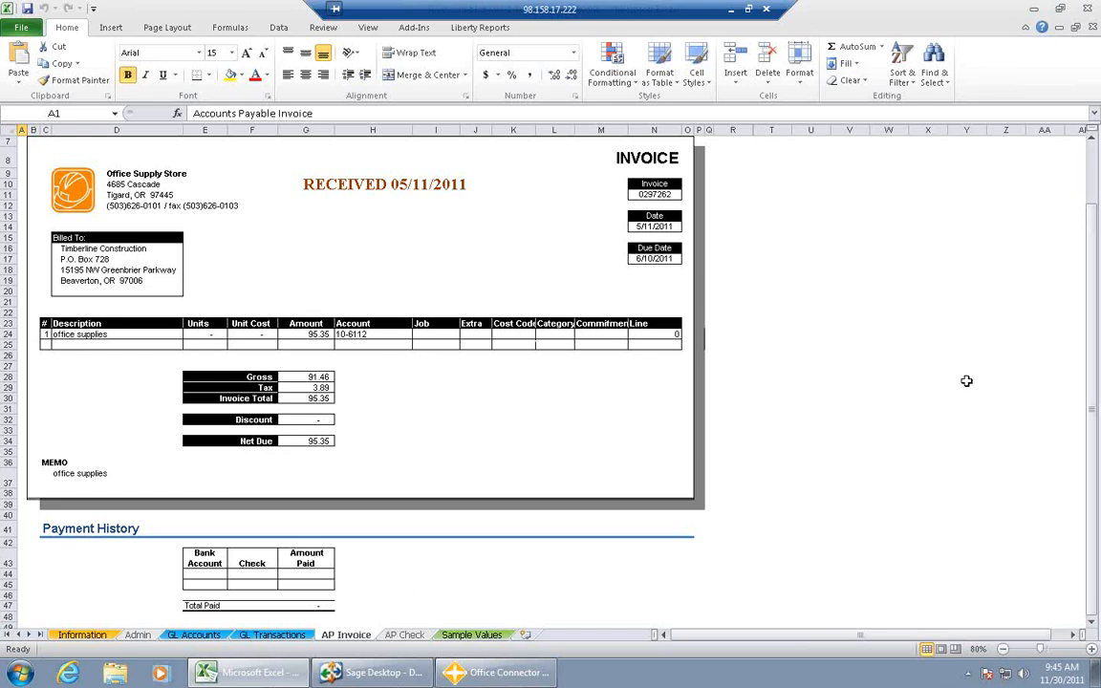
{"action": "left_click_drag", "start_coordinate": [1095, 306], "coordinate": [1095, 287]}
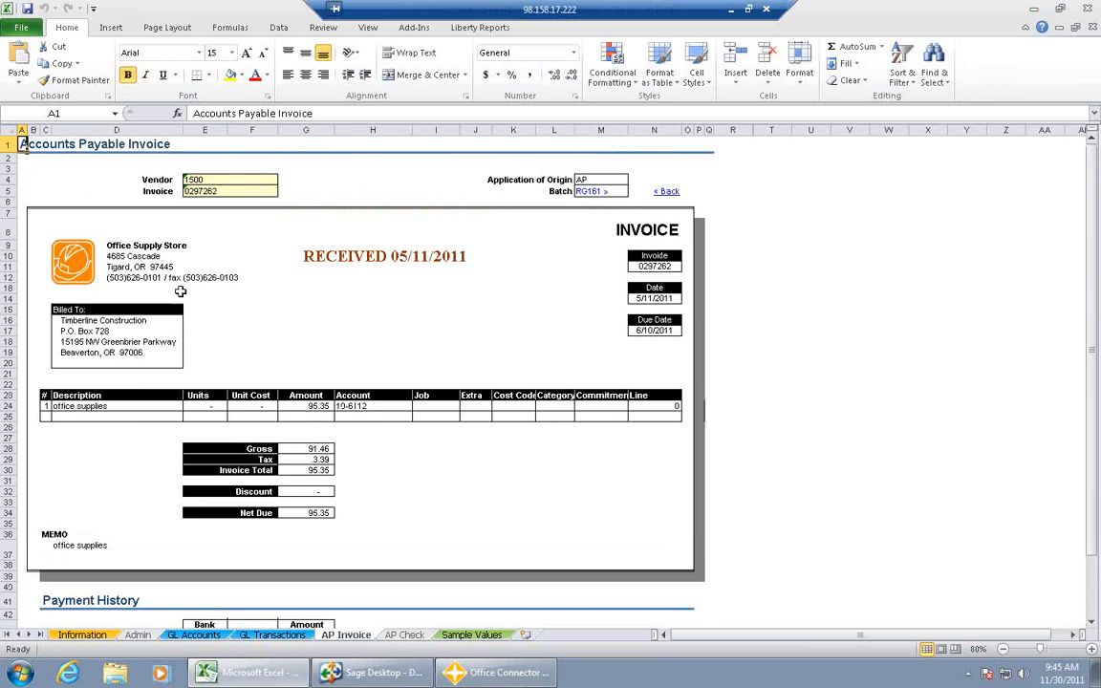
- Return to the GL Accounts list, start closing the workbook, and cancel at the save prompt
{"action": "left_click", "coordinate": [194, 635]}
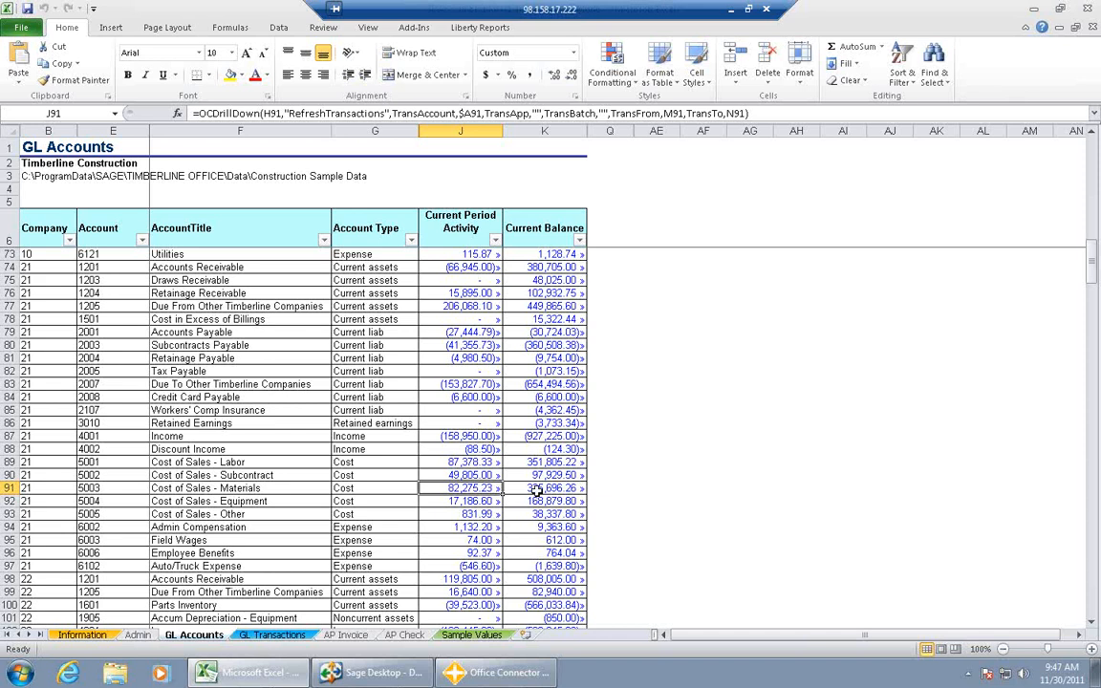
{"action": "left_click", "coordinate": [1087, 8]}
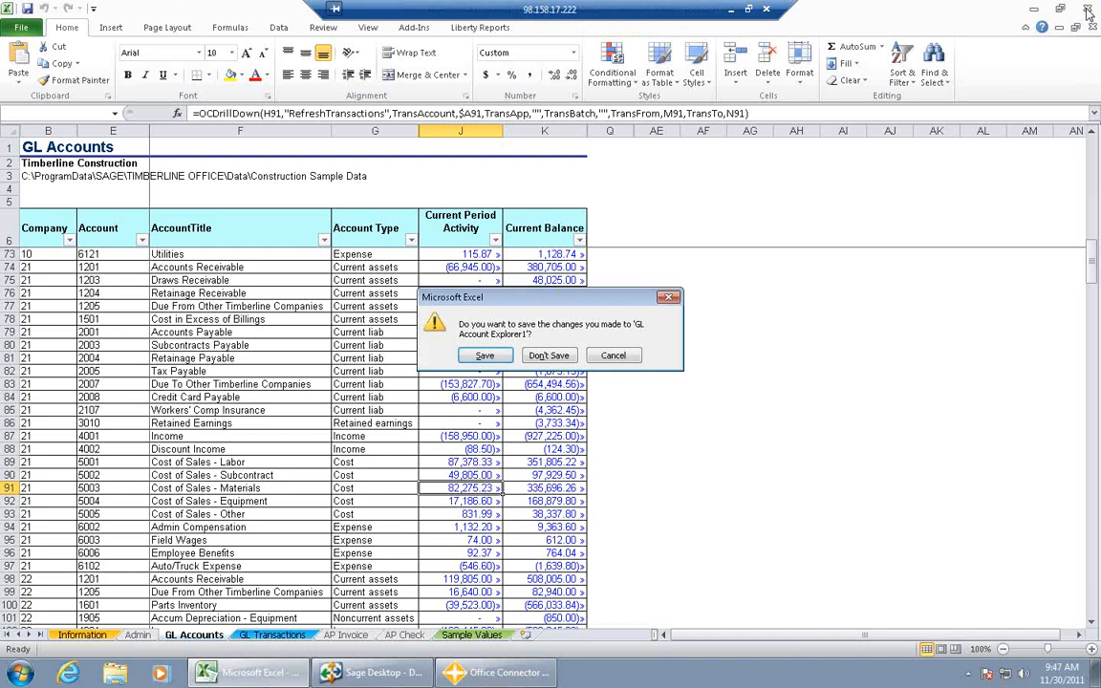
{"action": "left_click", "coordinate": [613, 356]}
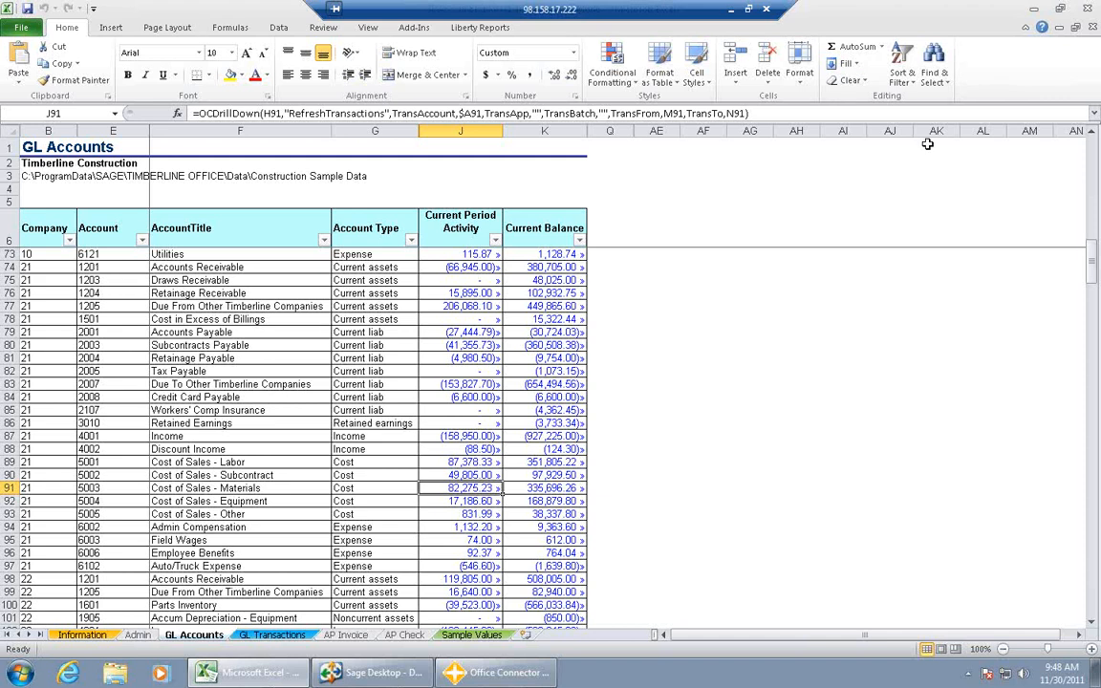
- Close the GL Account Explorer workbook without saving the changes
{"action": "left_click", "coordinate": [1089, 8]}
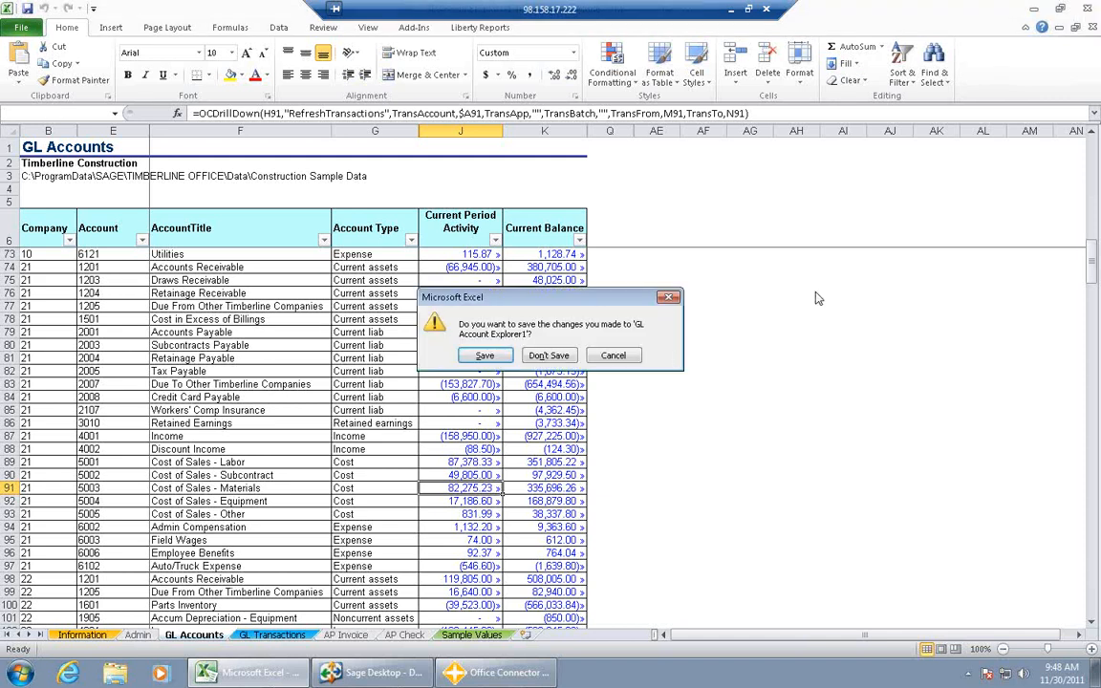
{"action": "left_click", "coordinate": [562, 356]}
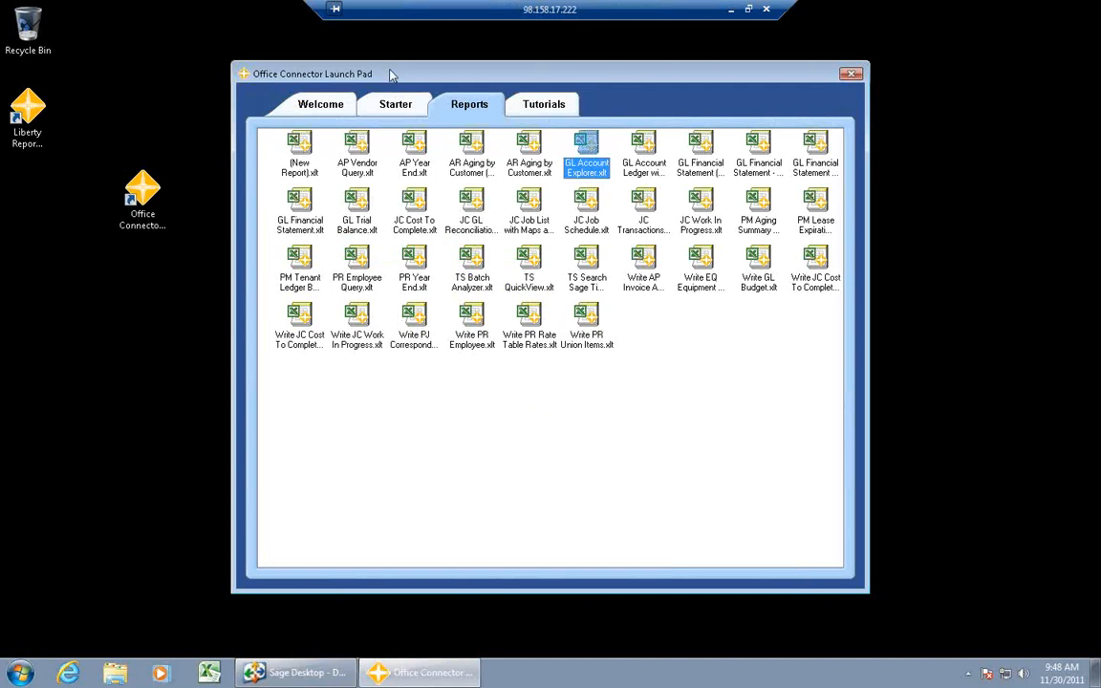
- Compare the report templates in the Launch Pad's Starter set with those in its Reports set
{"action": "left_click", "coordinate": [389, 106]}
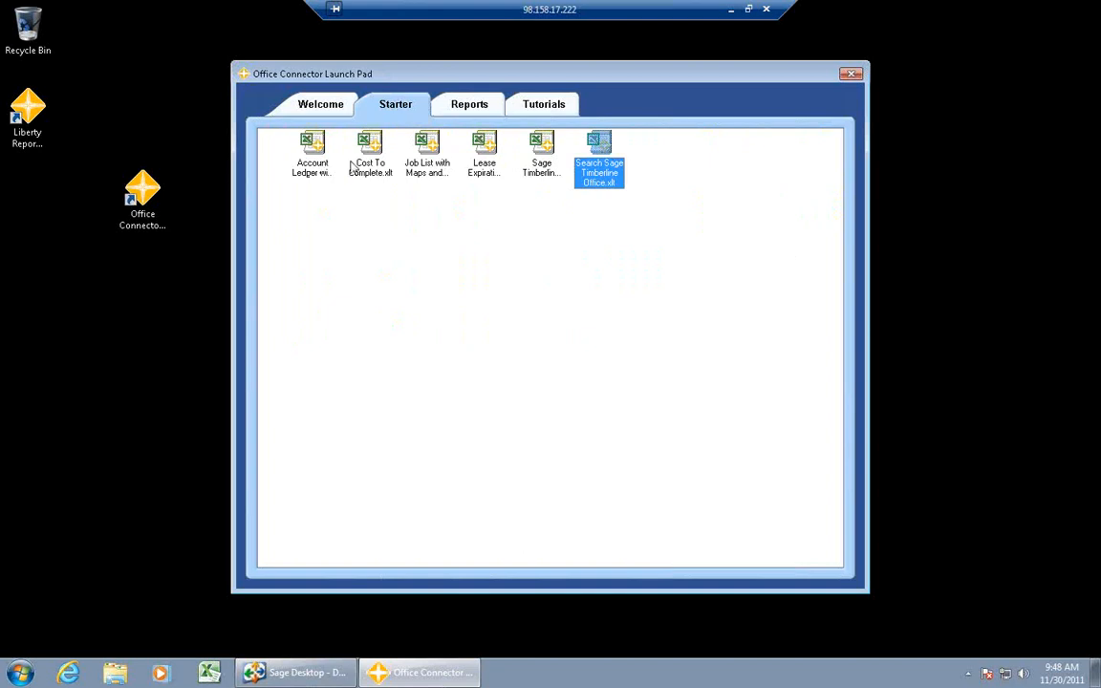
{"action": "left_click", "coordinate": [474, 107]}
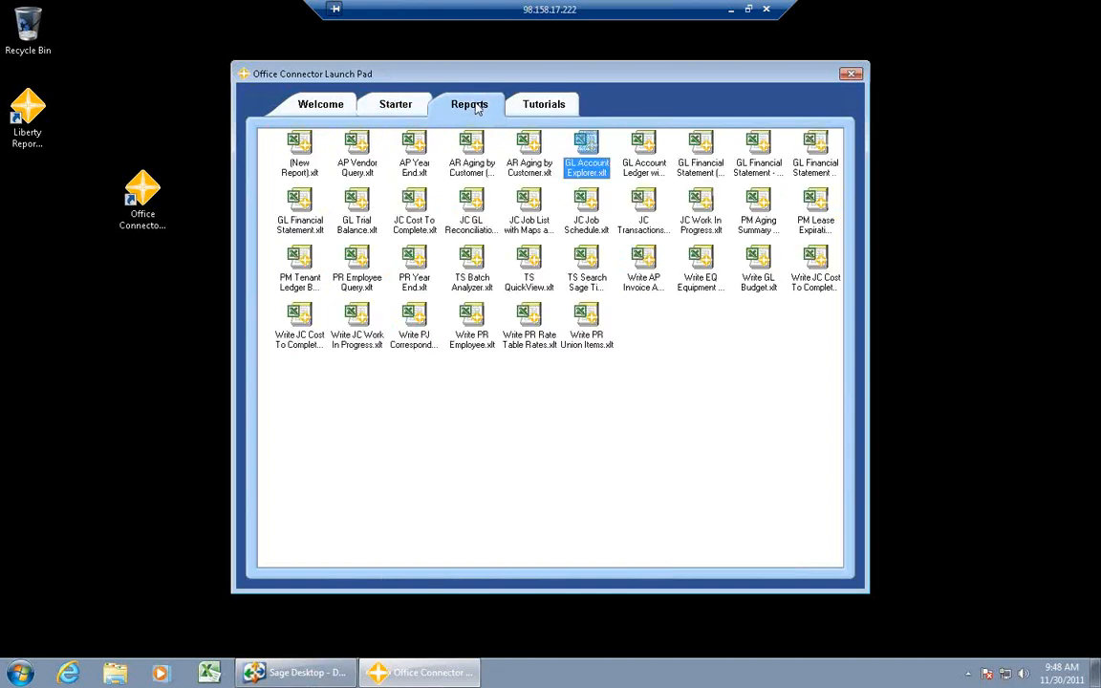
{"action": "left_click", "coordinate": [392, 109]}
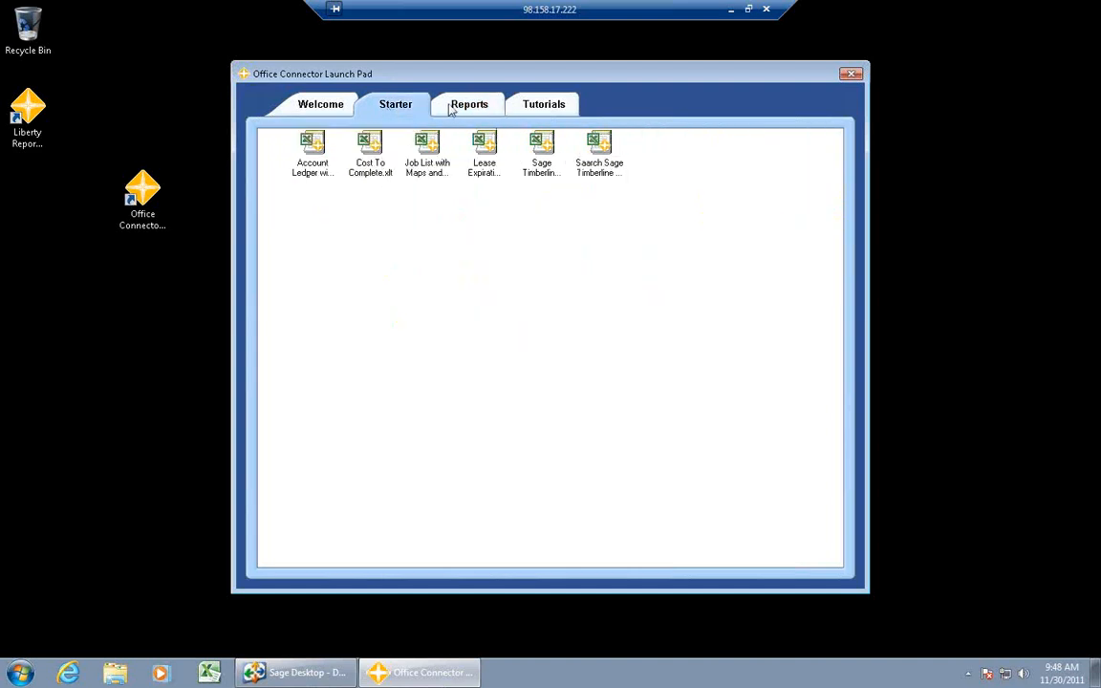
{"action": "left_click", "coordinate": [452, 108]}
{"action": "left_click", "coordinate": [388, 109]}
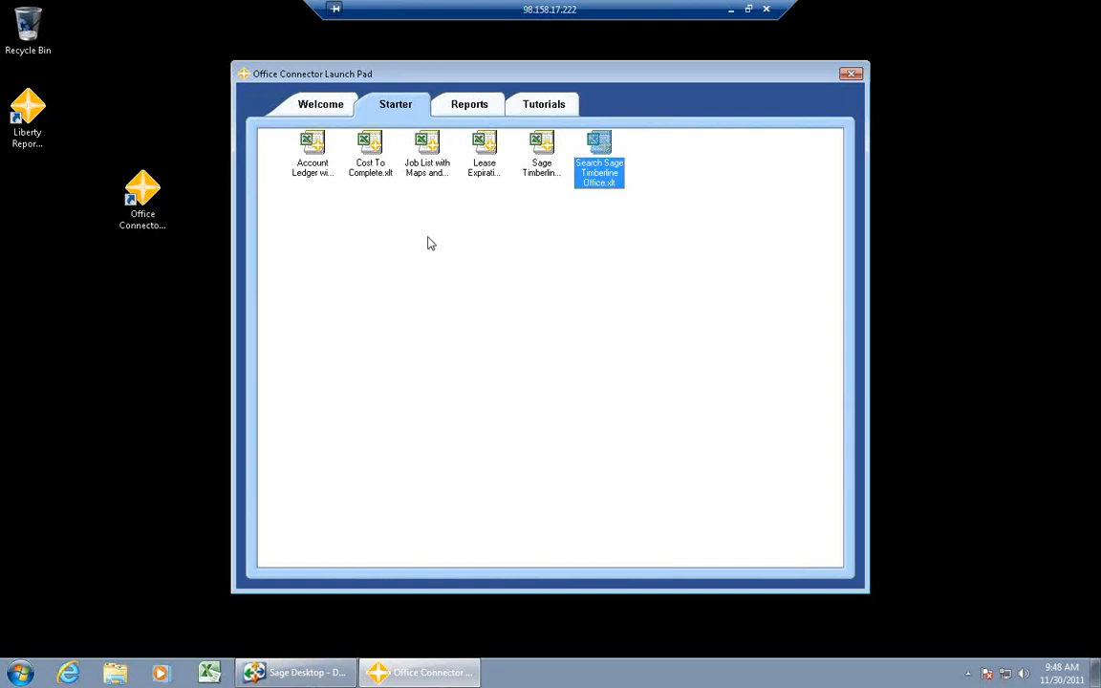
{"action": "left_click", "coordinate": [473, 107]}
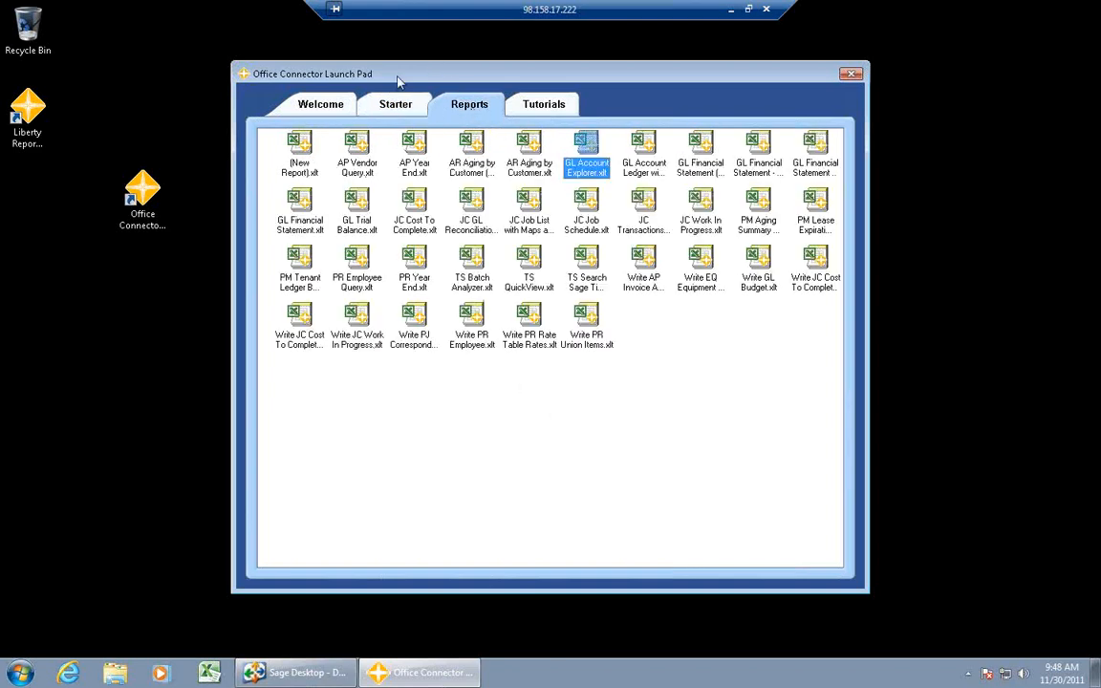
{"action": "left_click", "coordinate": [400, 106]}
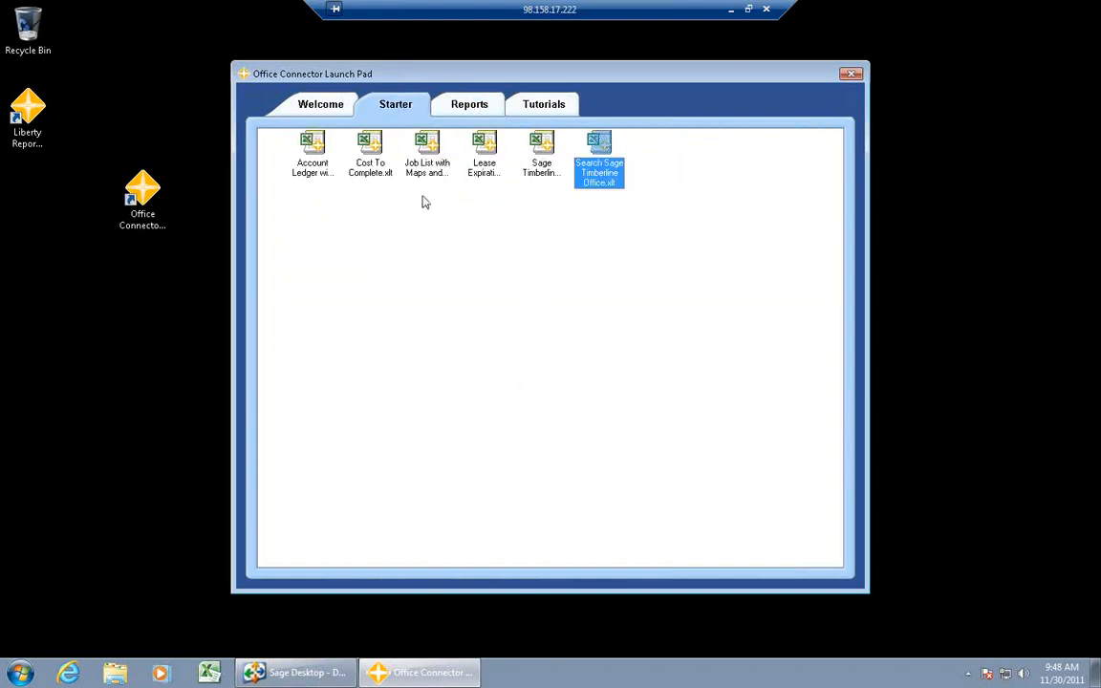
{"action": "left_click", "coordinate": [458, 112]}
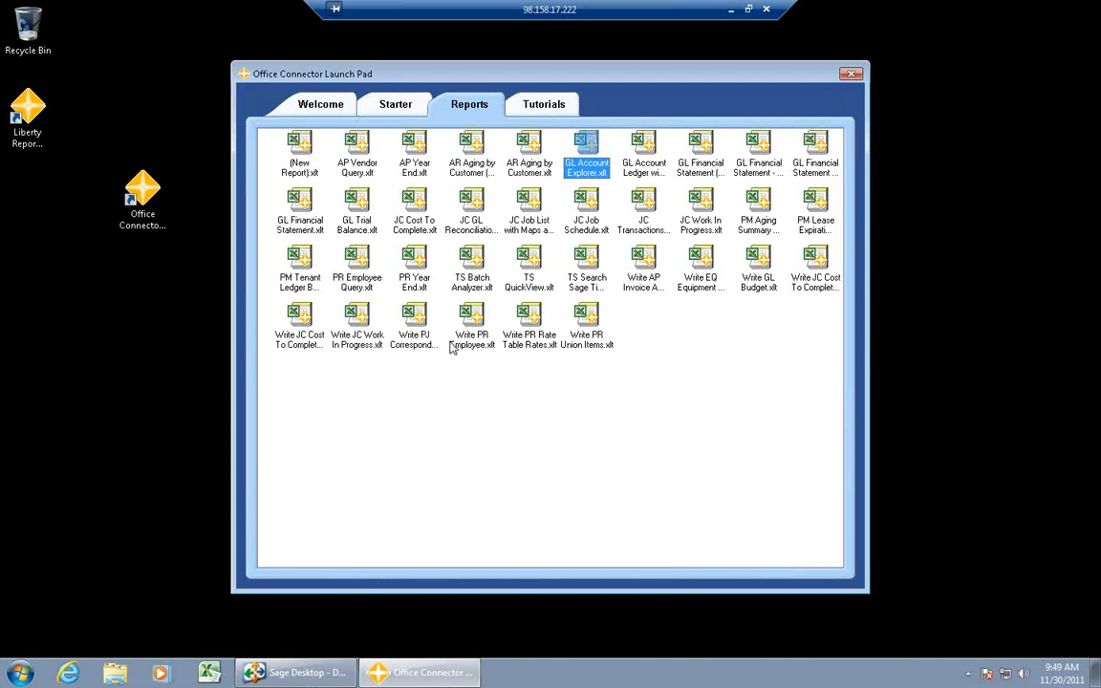
- Open the PR Year End report with the Timberline Construction company data and enable its content
{"action": "double_click", "coordinate": [411, 262]}
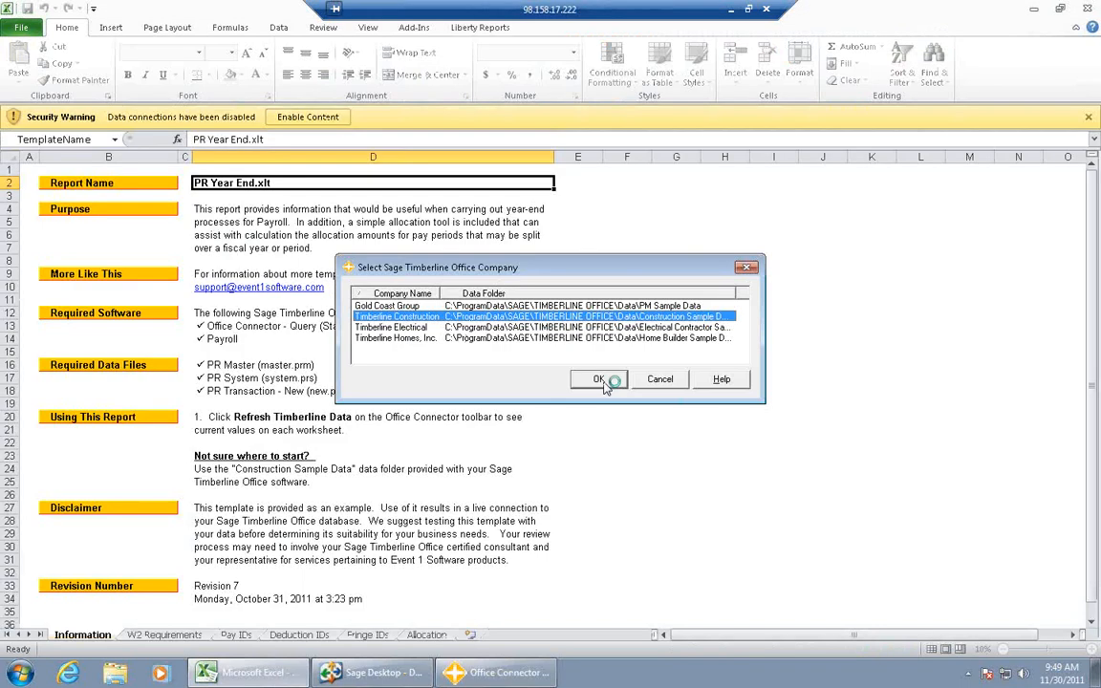
{"action": "left_click", "coordinate": [606, 380]}
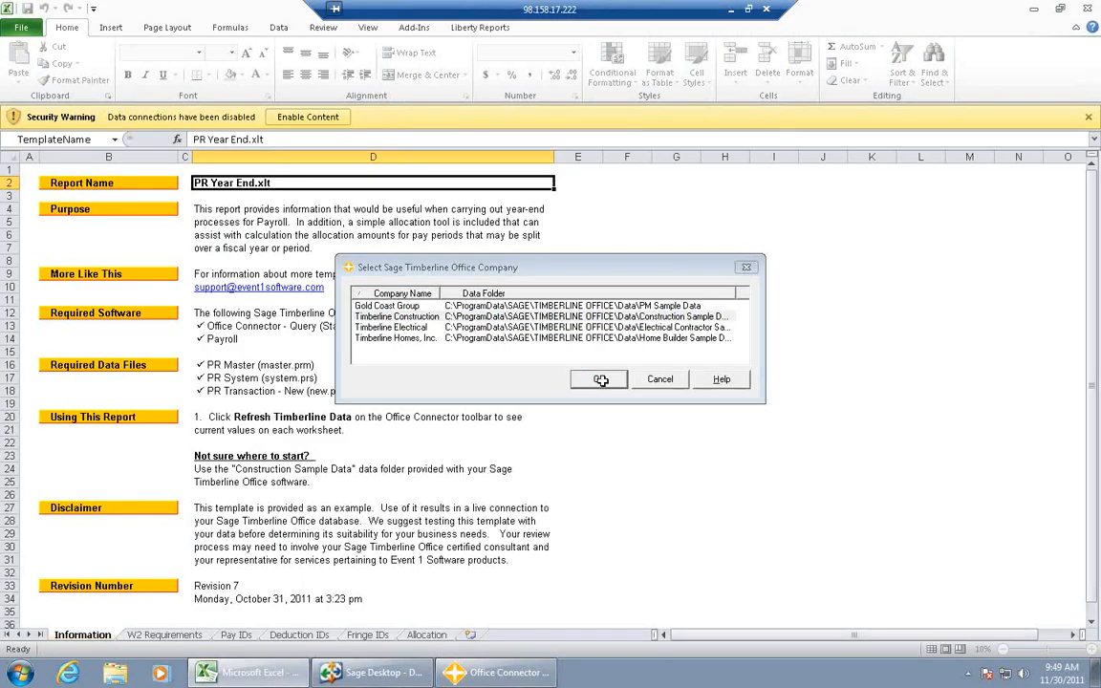
{"action": "left_click", "coordinate": [312, 117]}
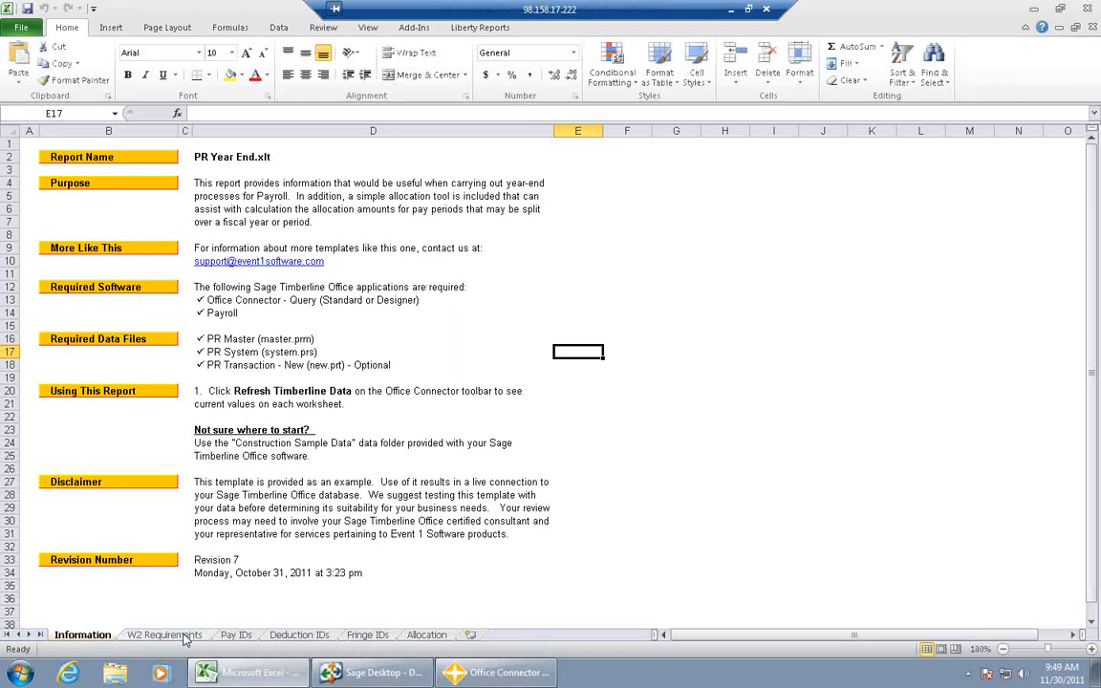
- Examine the PR Year End worksheets from W2 Requirements through the Pay ID and Fringe ID reviews to Allocation
{"action": "left_click", "coordinate": [184, 636]}
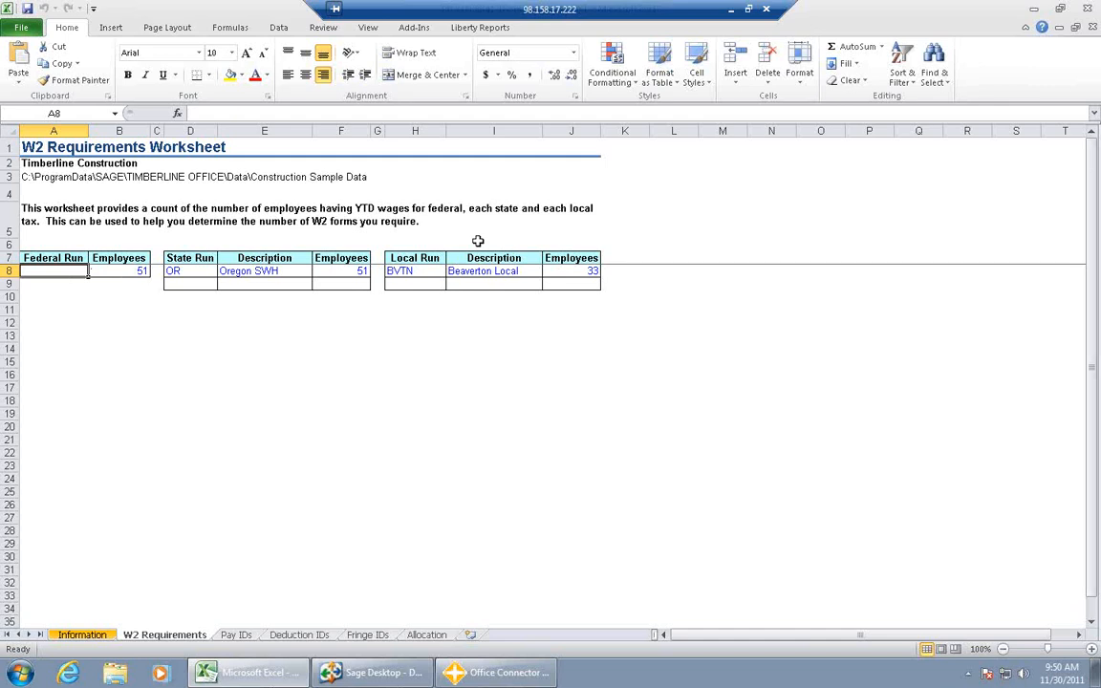
{"action": "left_click", "coordinate": [237, 636]}
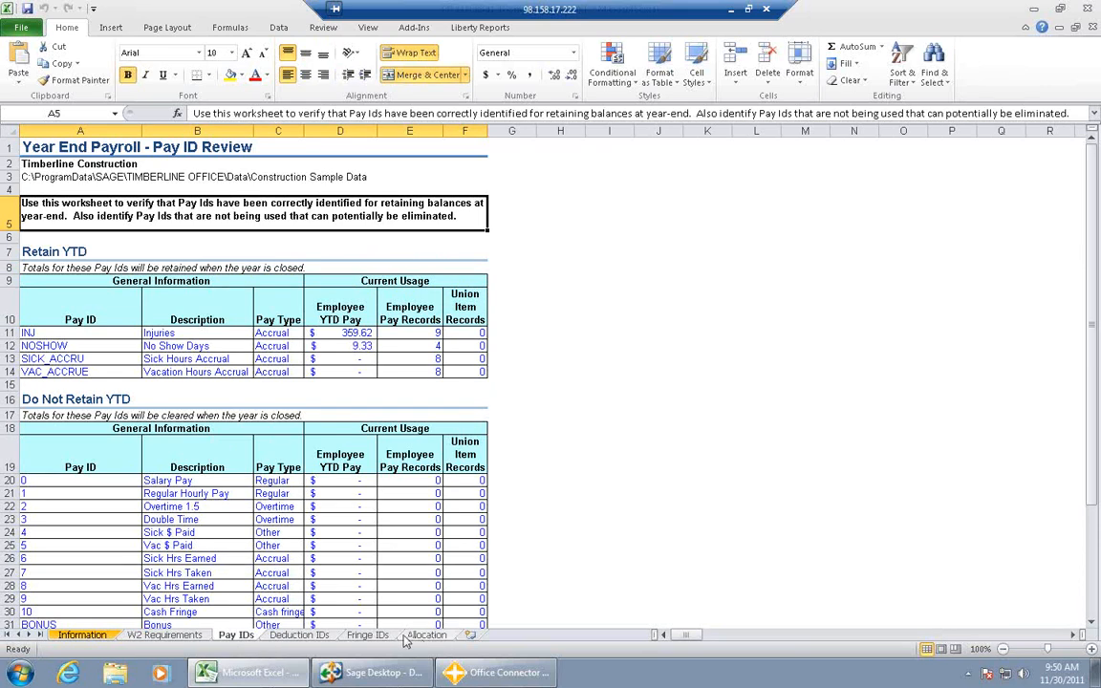
{"action": "left_click", "coordinate": [367, 635]}
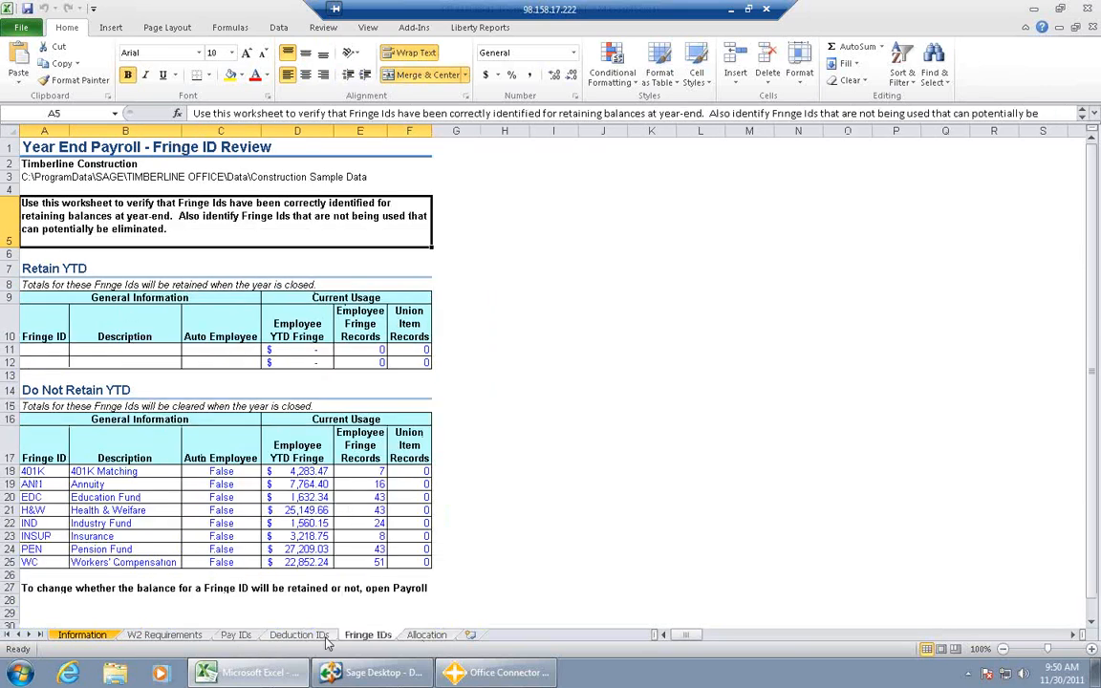
{"action": "key", "text": "ctrl+Page_Up"}
{"action": "key", "text": "ctrl+Page_Up"}
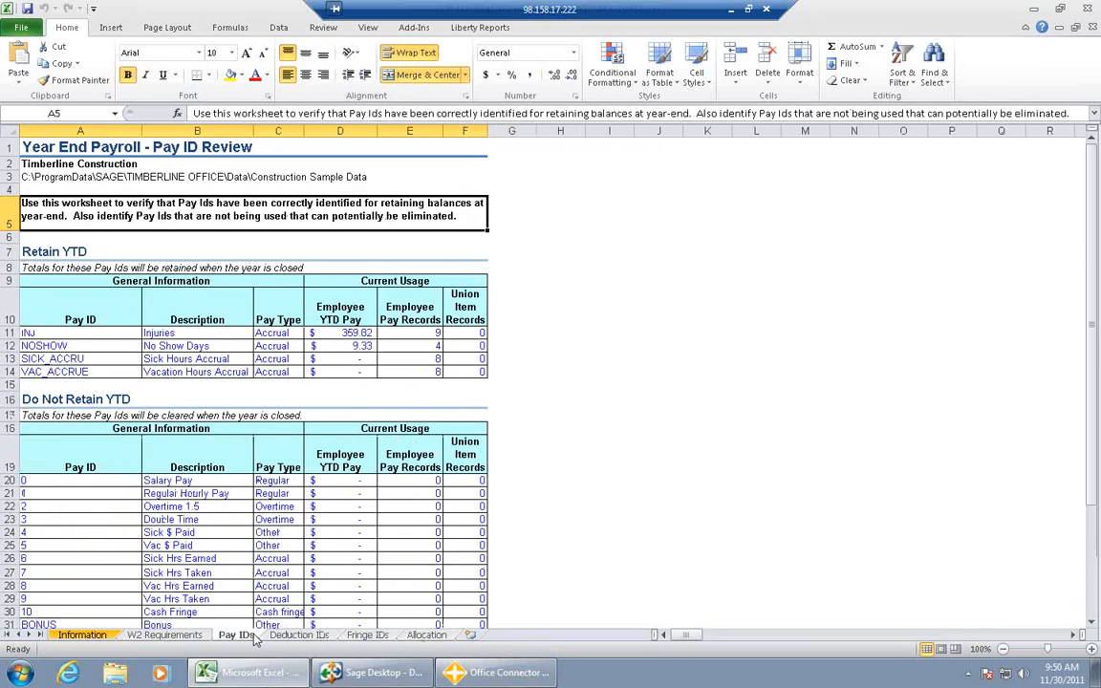
{"action": "key", "text": "ctrl+Page_Down"}
{"action": "key", "text": "ctrl+Page_Down"}
{"action": "key", "text": "ctrl+Page_Down"}
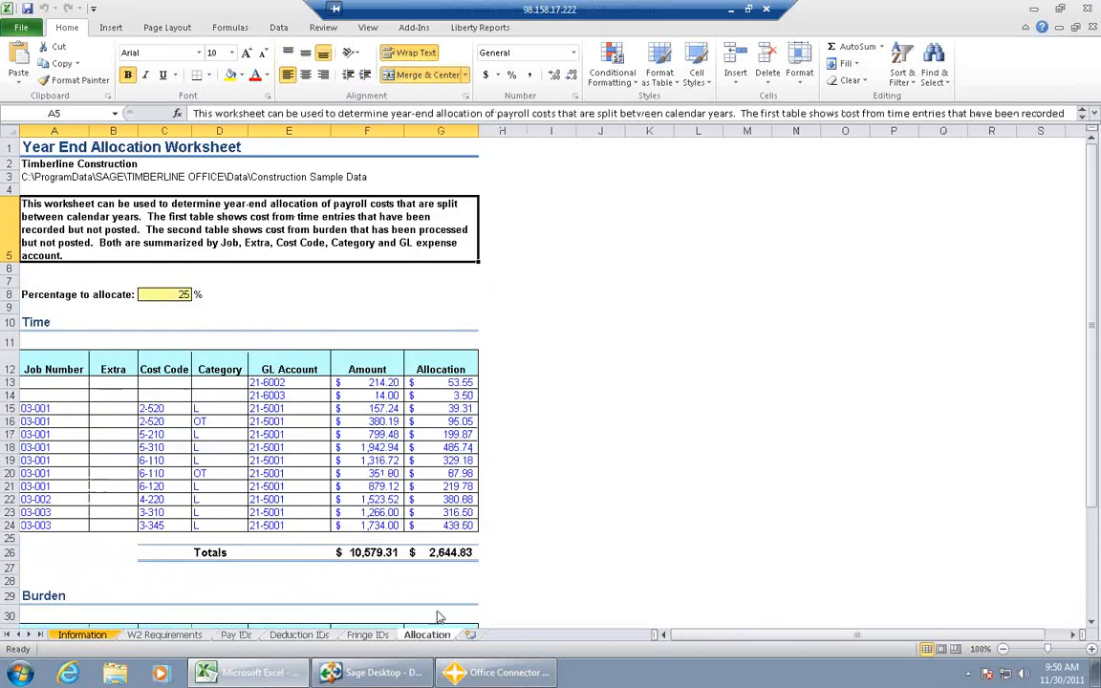
- Revisit the Information, W2 Requirements and Pay IDs worksheets and close the PR Year End workbook without saving
{"action": "left_click", "coordinate": [83, 635]}
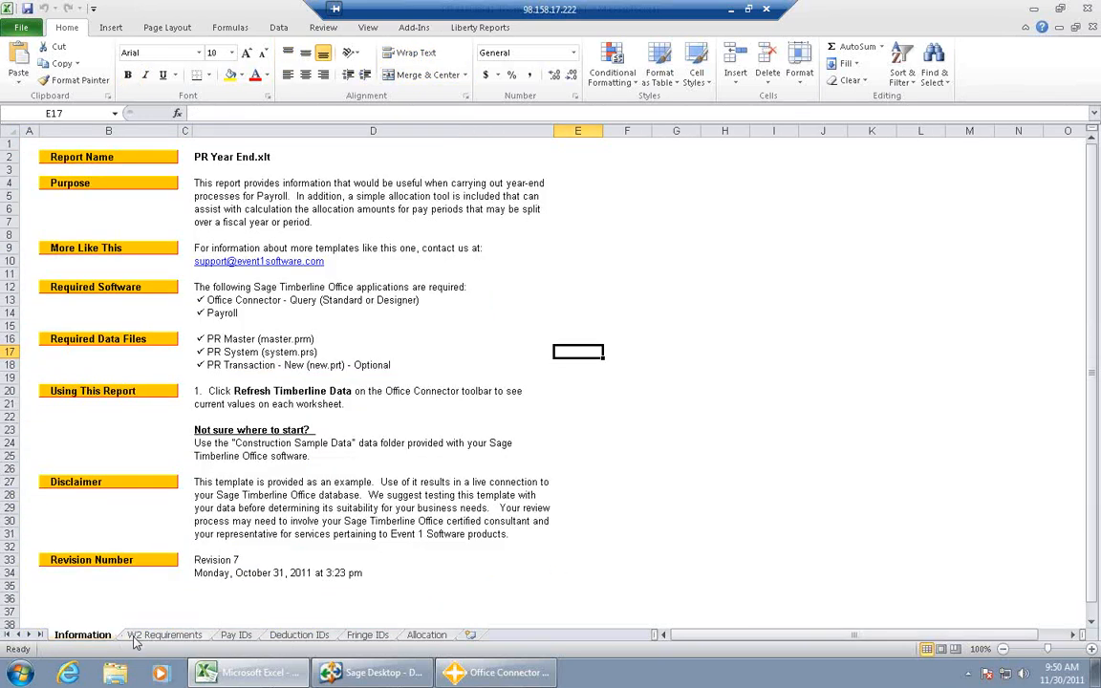
{"action": "left_click", "coordinate": [138, 638]}
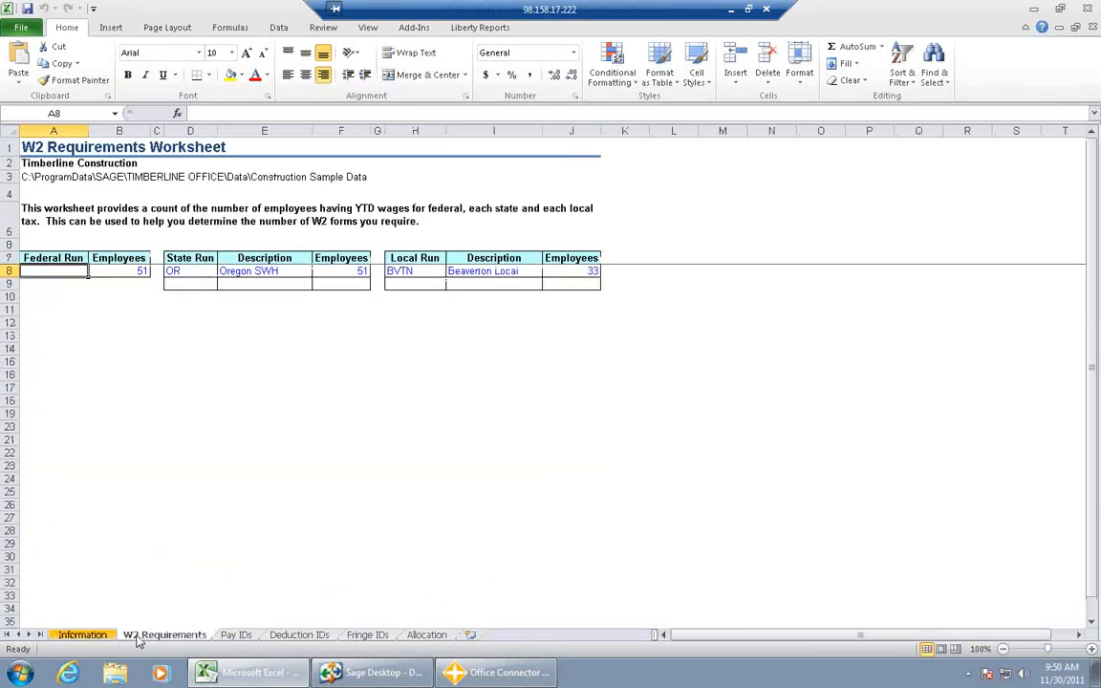
{"action": "left_click", "coordinate": [233, 637]}
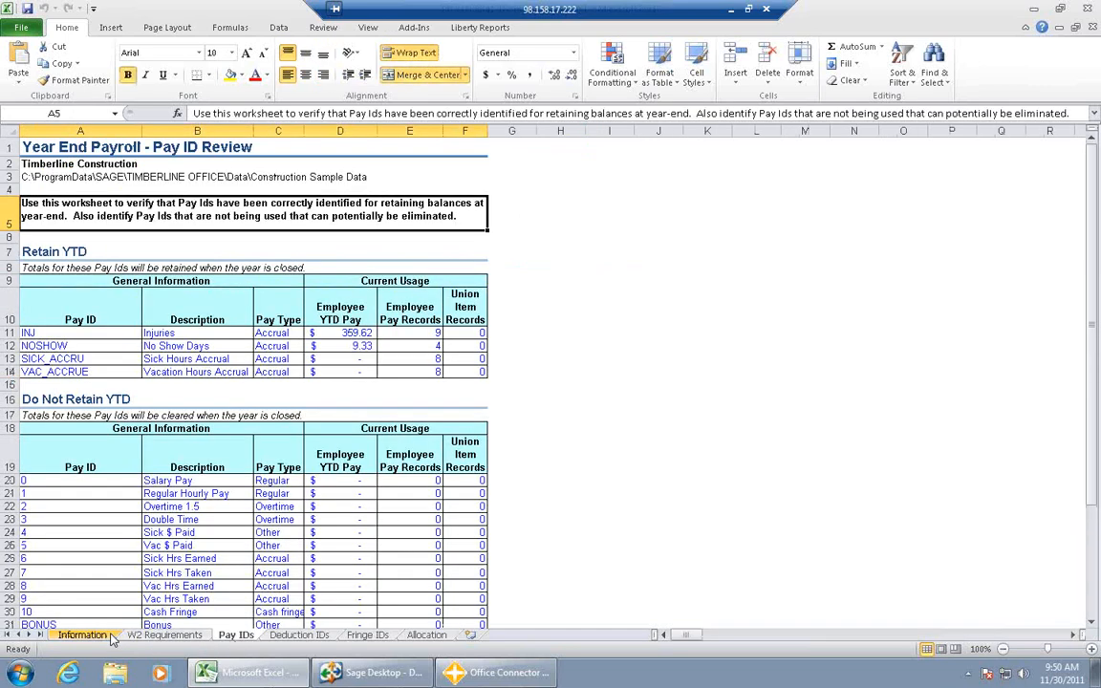
{"action": "left_click", "coordinate": [83, 634]}
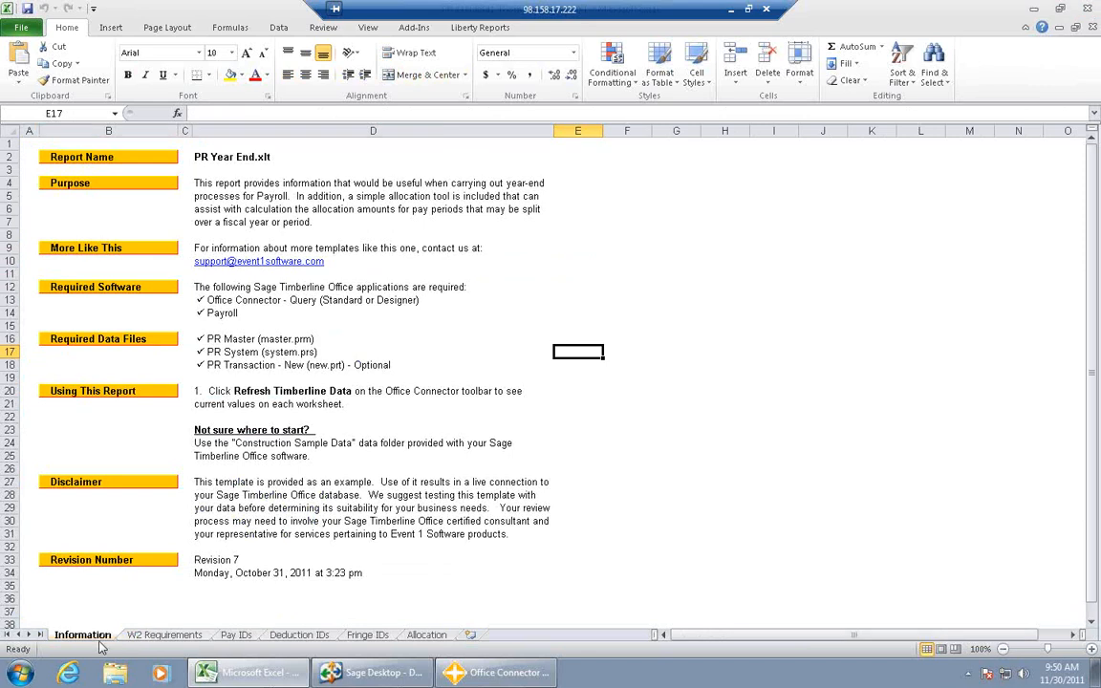
{"action": "left_click", "coordinate": [164, 635]}
{"action": "left_click", "coordinate": [236, 635]}
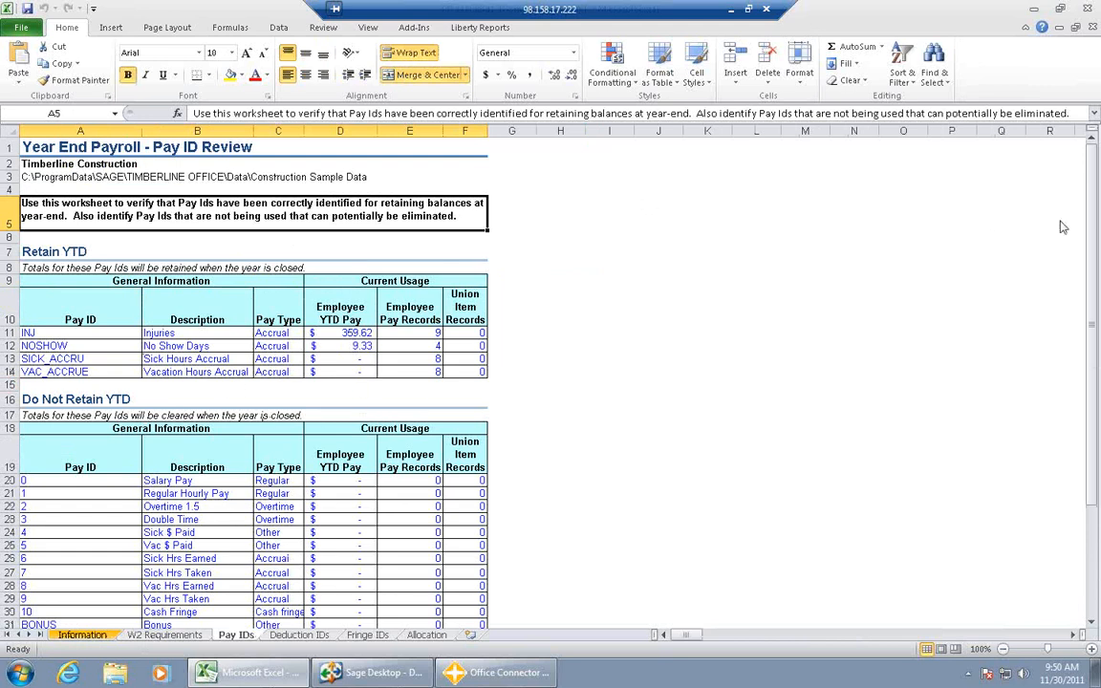
{"action": "left_click_drag", "start_coordinate": [1089, 260], "coordinate": [1030, 136]}
{"action": "left_click", "coordinate": [1090, 9]}
{"action": "left_click", "coordinate": [535, 356]}
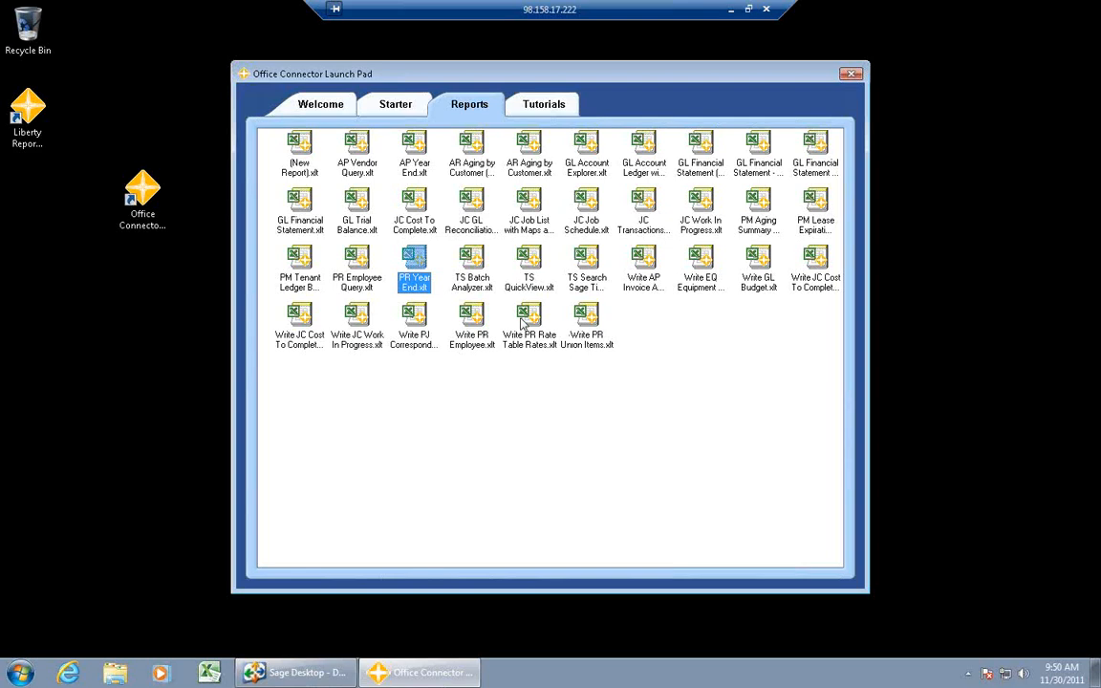
- Open the Write PR Employee template with the Timberline Construction company data and enable its content
{"action": "left_click", "coordinate": [473, 319]}
{"action": "double_click", "coordinate": [473, 318]}
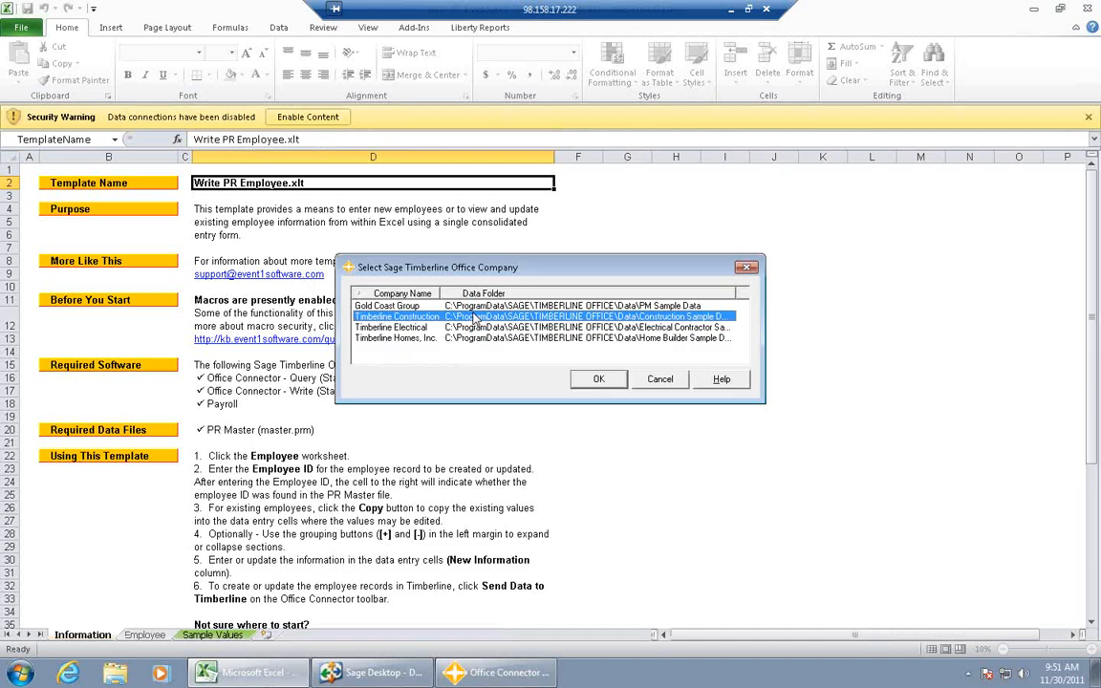
{"action": "left_click", "coordinate": [592, 379]}
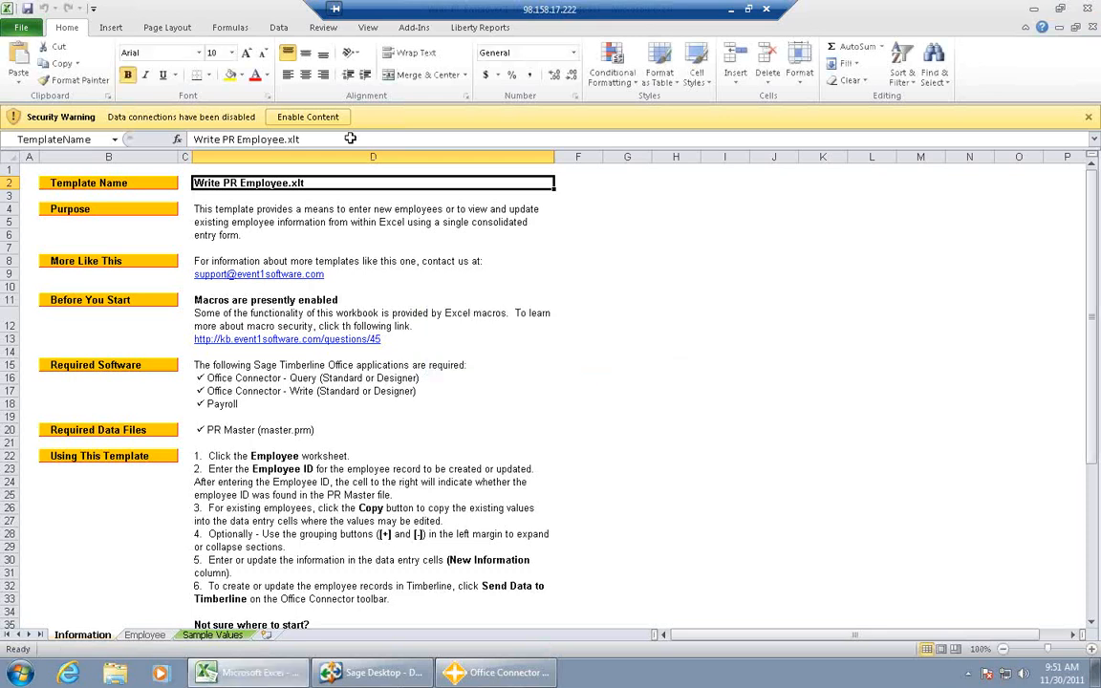
{"action": "left_click", "coordinate": [326, 118]}
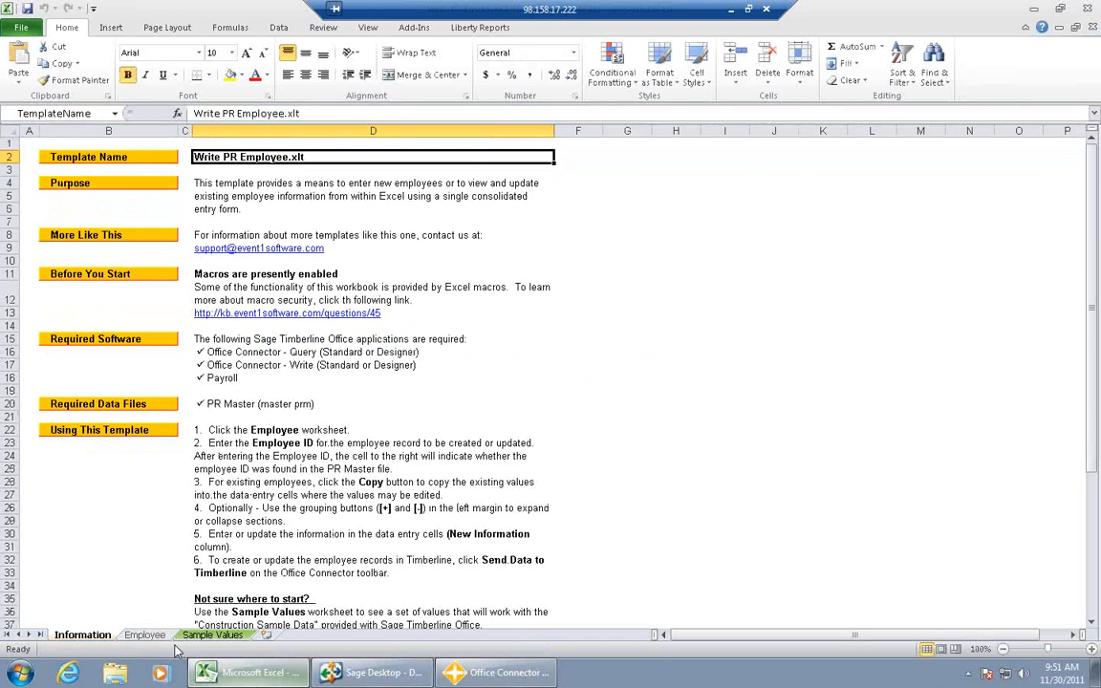
- Load an existing employee's record into the Employee Maintenance Form by entering the employee ID
{"action": "left_click", "coordinate": [144, 635]}
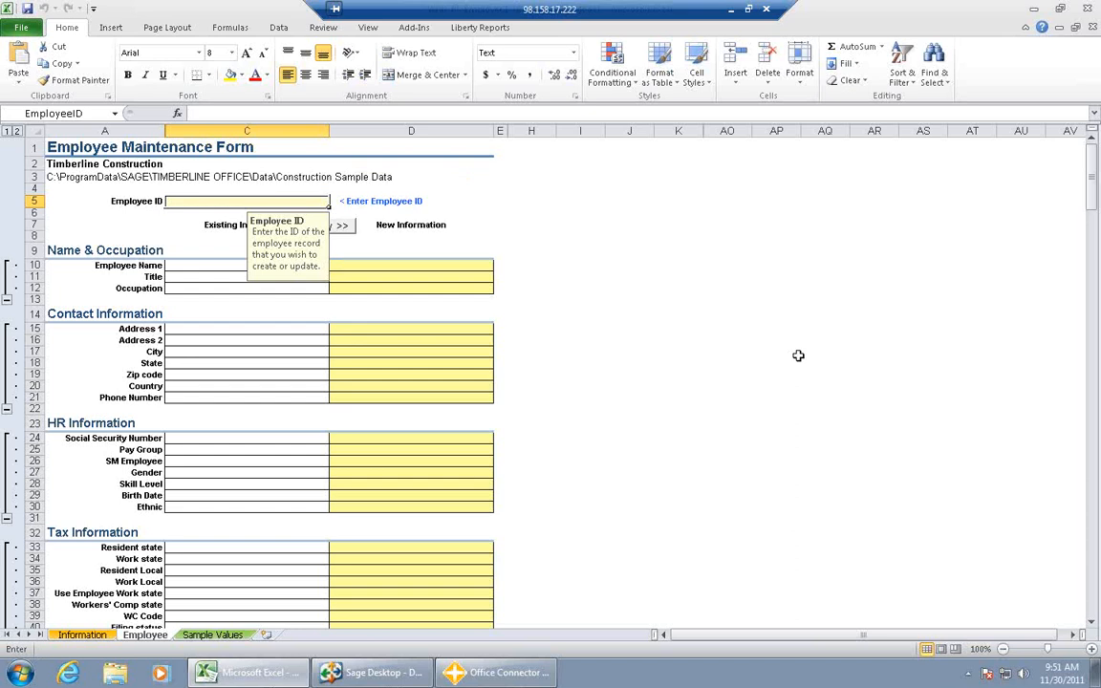
{"action": "type", "text": "101"}
{"action": "key", "text": "Tab"}
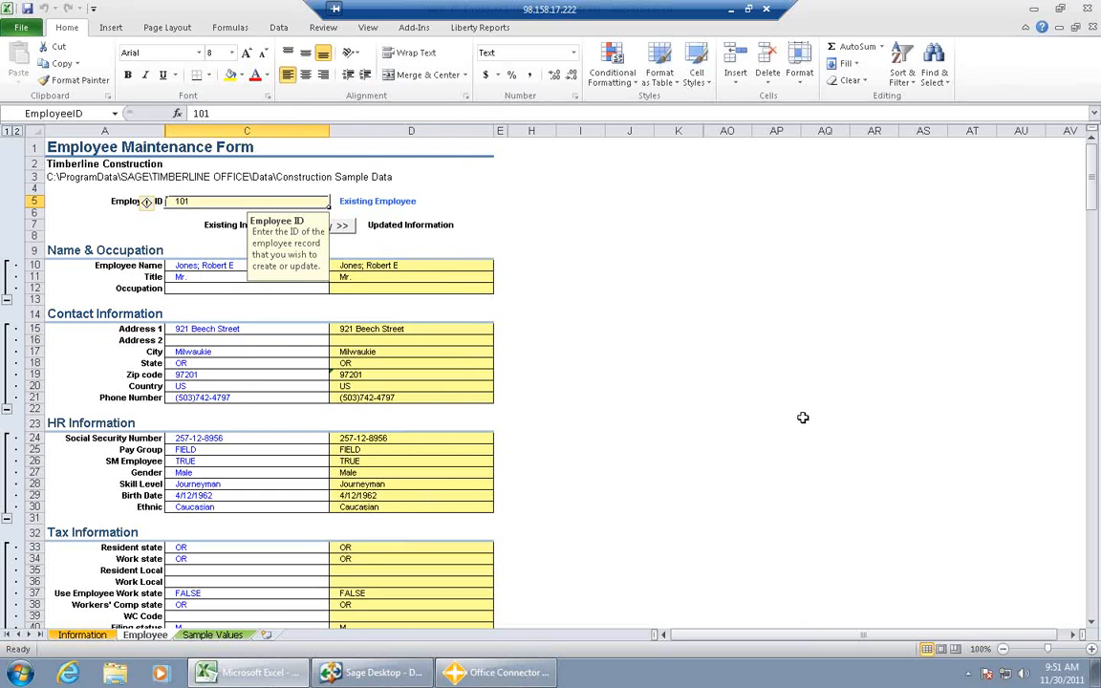
- Look over the employee form and close the Write PR Employee workbook without saving
{"action": "mouse_move", "coordinate": [1093, 195]}
{"action": "left_mouse_down"}
{"action": "mouse_move", "coordinate": [1095, 292]}
{"action": "mouse_move", "coordinate": [1091, 196]}
{"action": "left_mouse_up"}
{"action": "left_click", "coordinate": [1086, 8]}
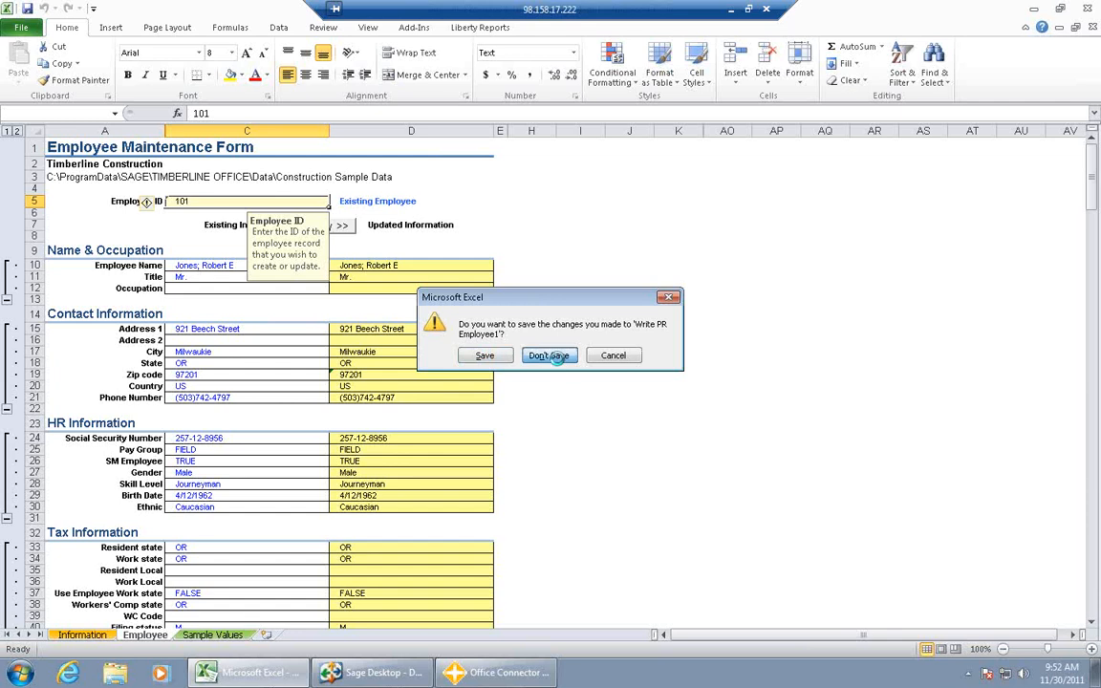
{"action": "left_click", "coordinate": [548, 357]}
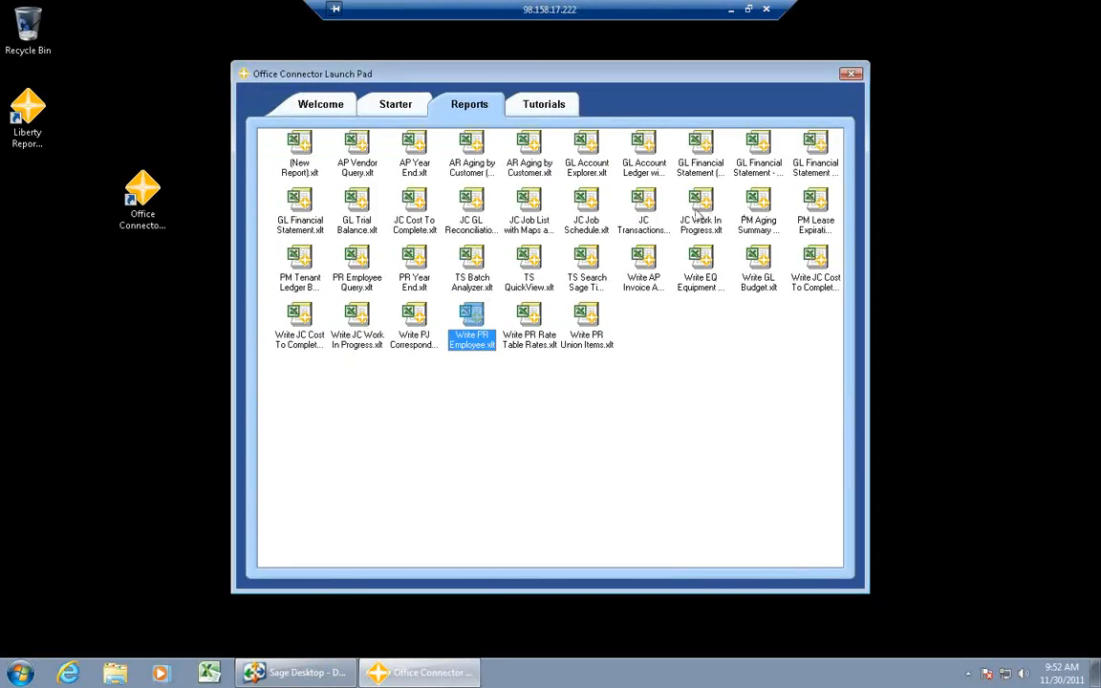
- Open the JC Work In Progress report from the Launch Pad and display its WIP worksheet
{"action": "left_click", "coordinate": [697, 214]}
{"action": "double_click", "coordinate": [696, 214]}
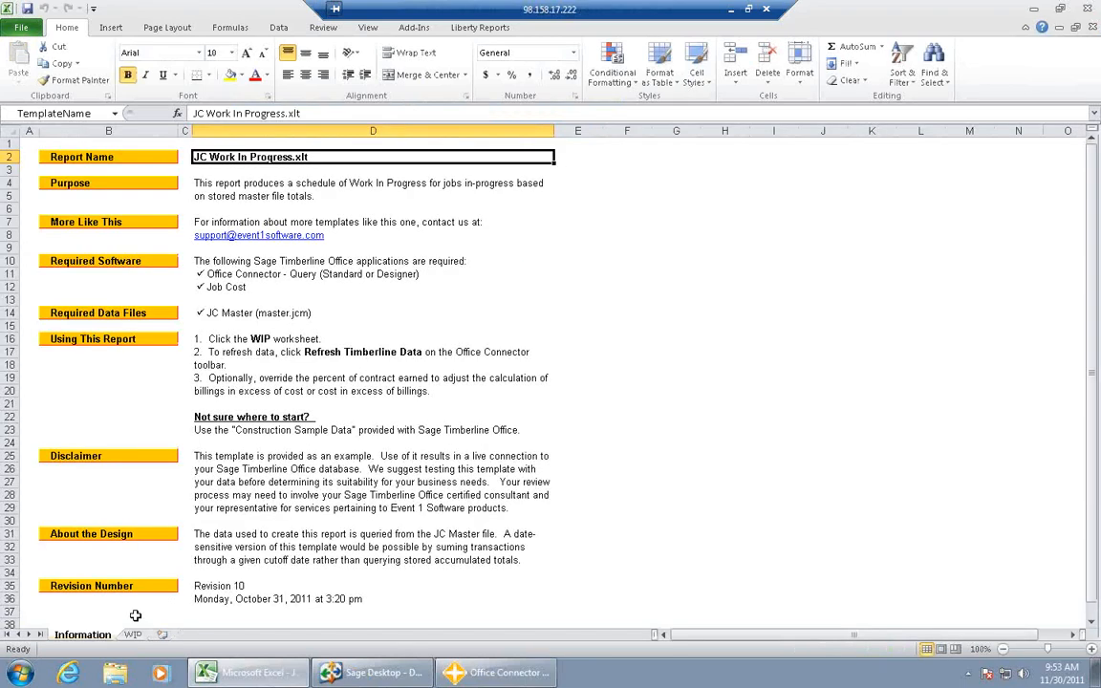
{"action": "left_click", "coordinate": [132, 636]}
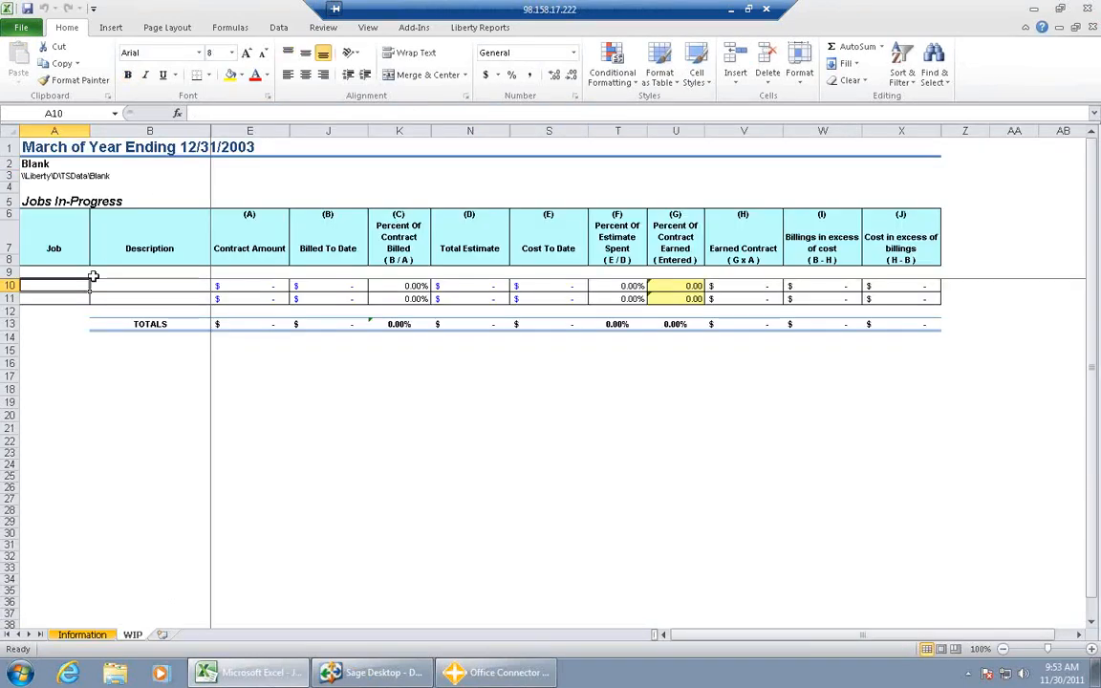
- Connect the Work In Progress workbook to the Timberline Construction company data
{"action": "left_click", "coordinate": [413, 27]}
{"action": "left_click", "coordinate": [164, 65]}
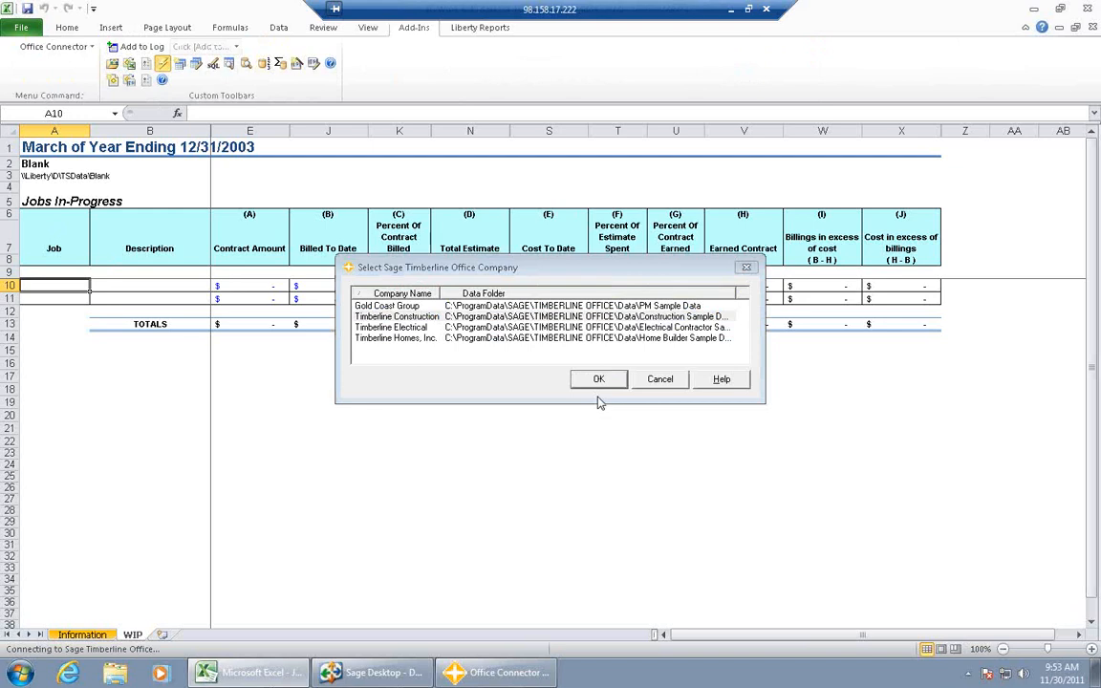
{"action": "key", "text": "Return"}
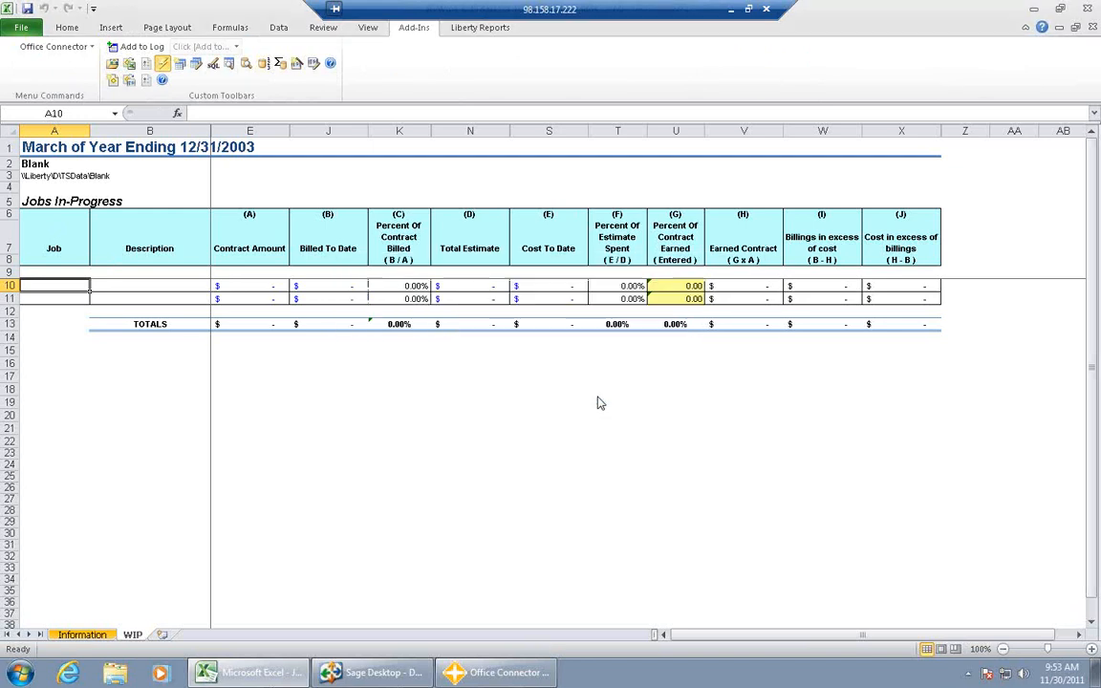